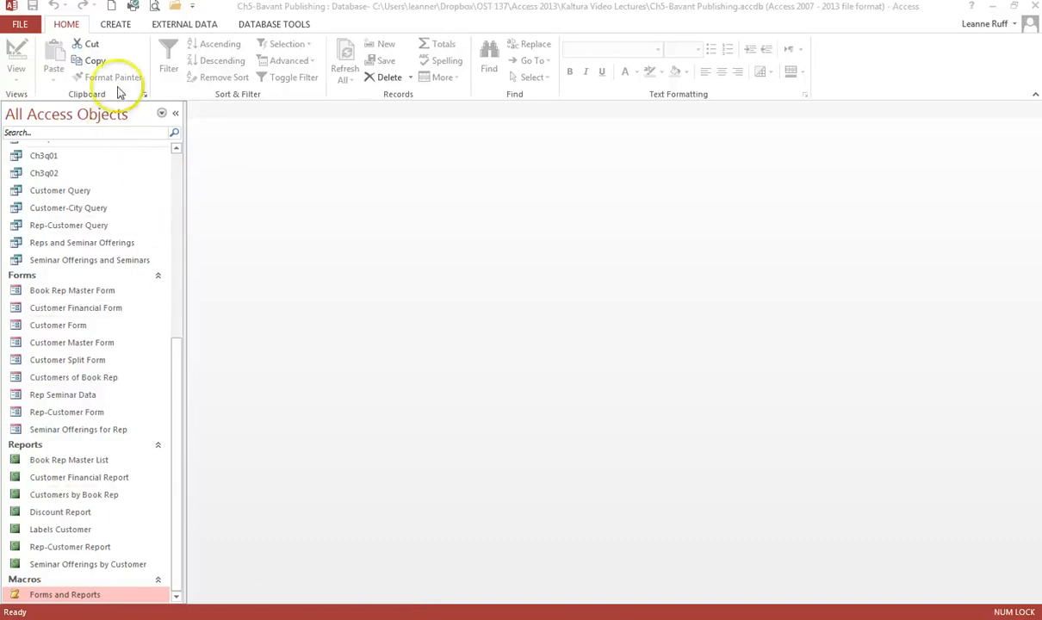
Create a new blank form in Design view.
{"action": "left_click", "coordinate": [116, 26]}
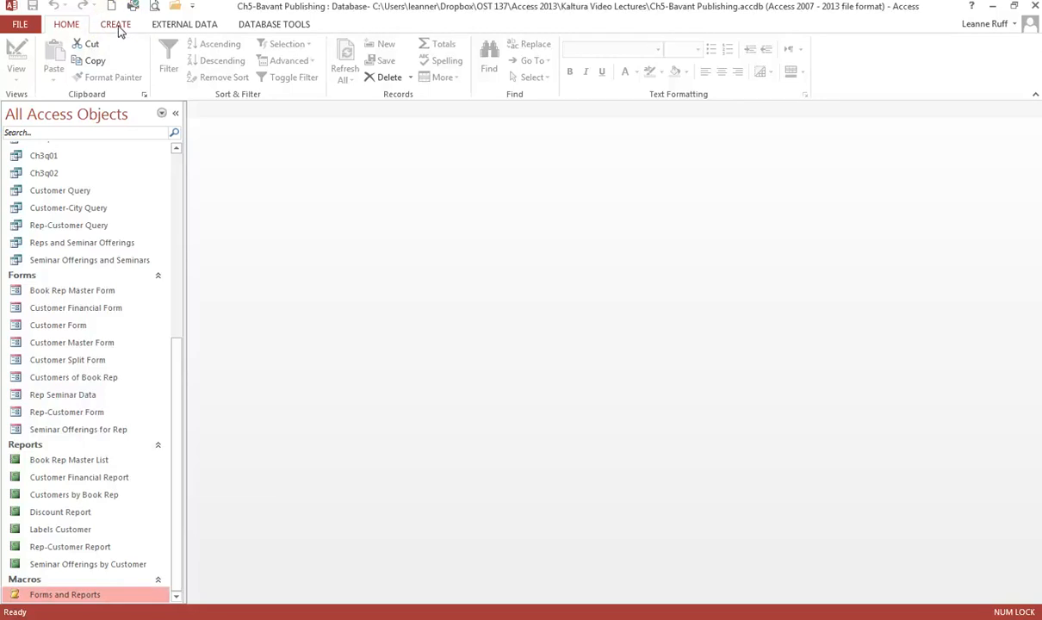
{"action": "left_click", "coordinate": [119, 29]}
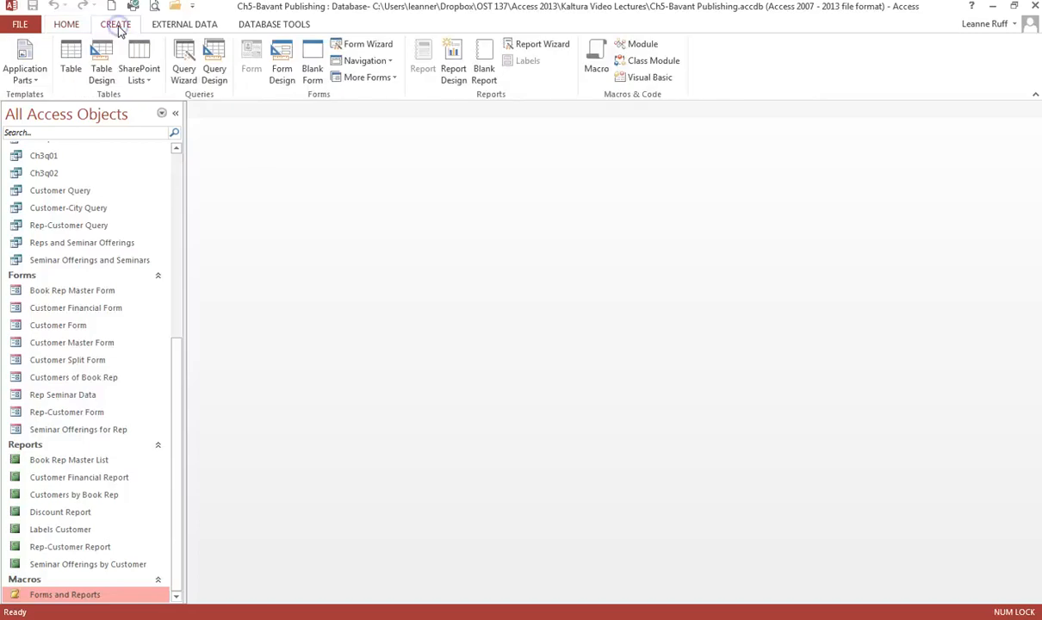
{"action": "left_click", "coordinate": [283, 74]}
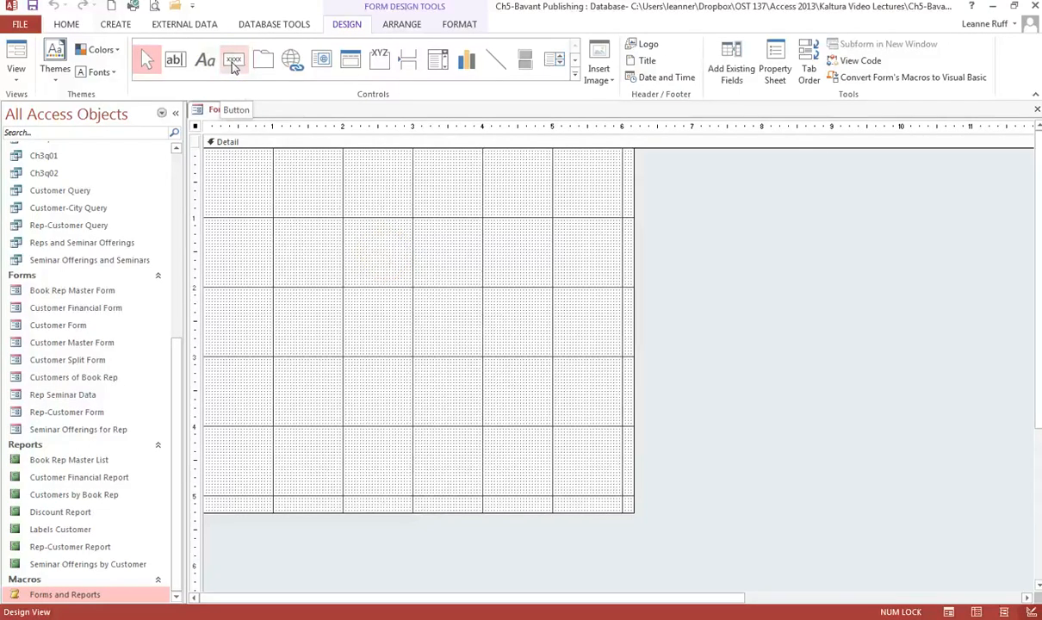
Place a command button near the top of the form's detail section.
{"action": "left_click", "coordinate": [575, 74]}
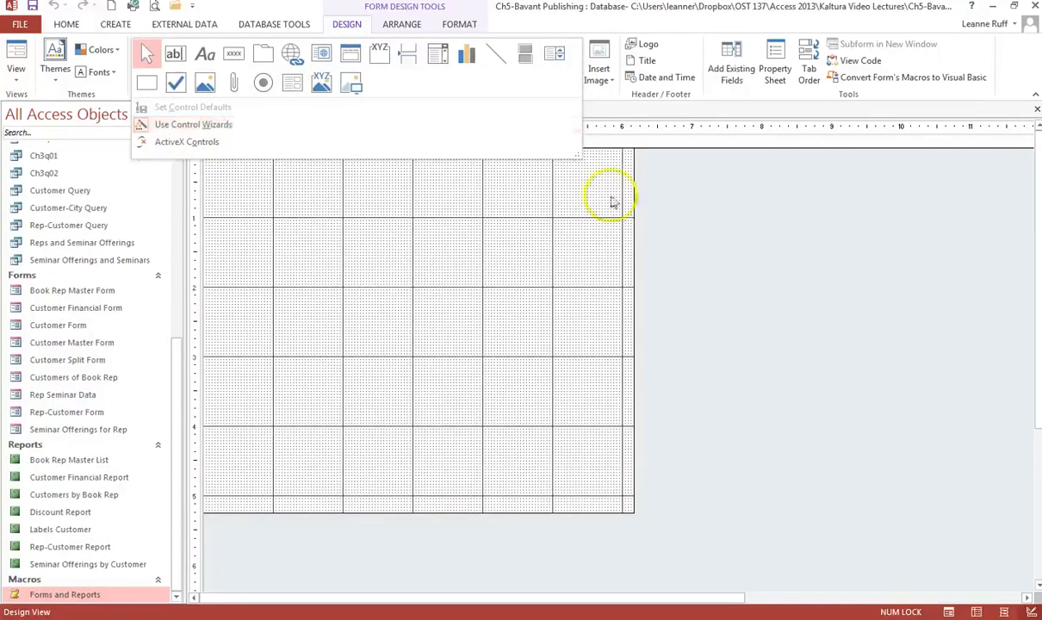
{"action": "left_click", "coordinate": [613, 134]}
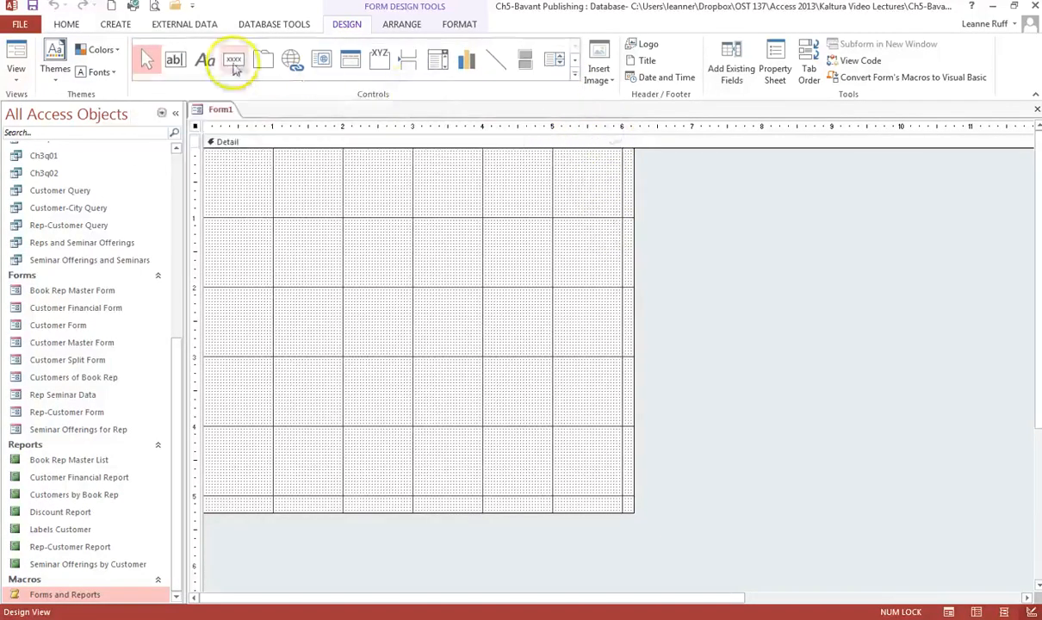
{"action": "left_click", "coordinate": [233, 59]}
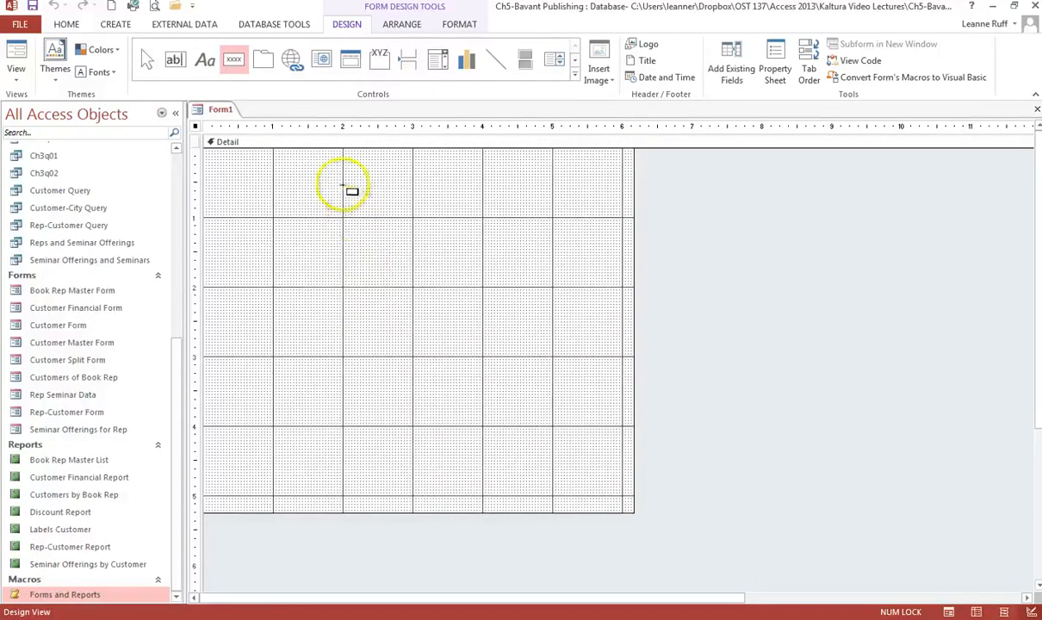
{"action": "left_click", "coordinate": [344, 185]}
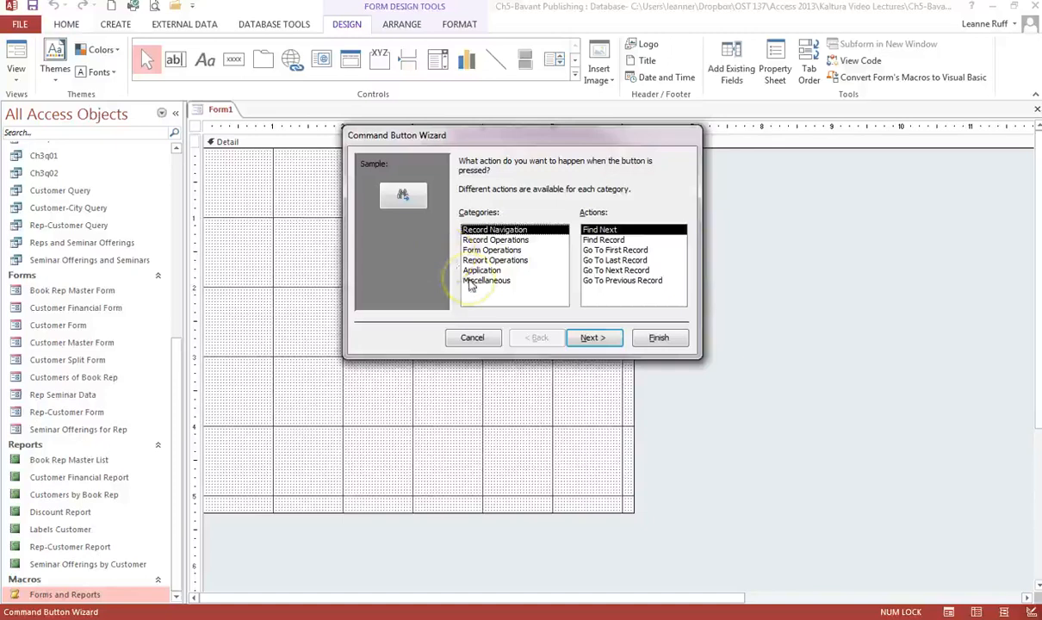
Set the button to run the macro Forms and Reports.Open Customer Master Form.
{"action": "left_click", "coordinate": [471, 282]}
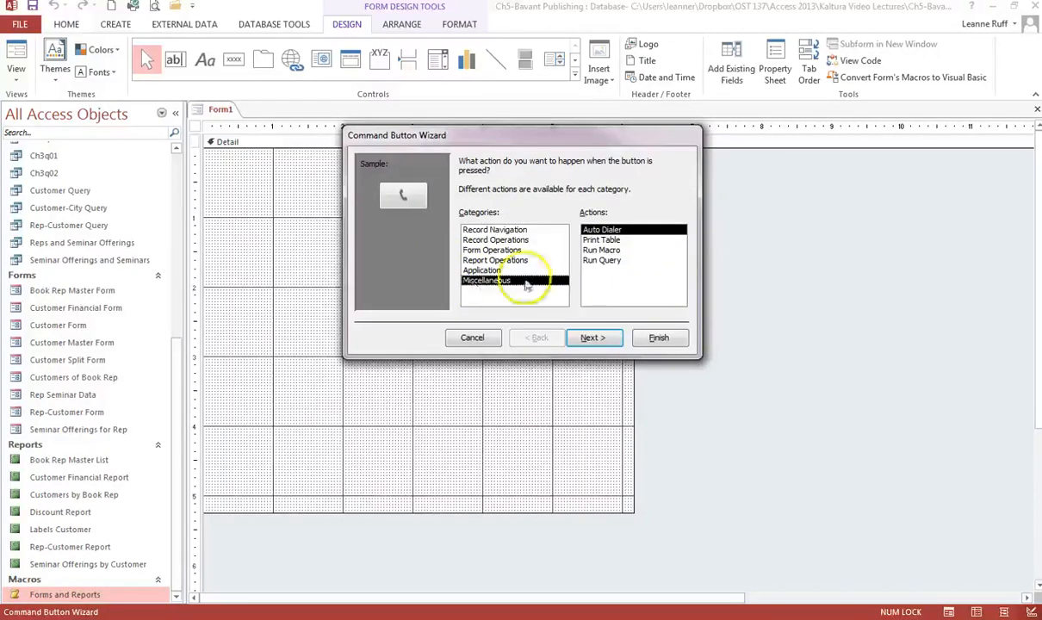
{"action": "left_click", "coordinate": [603, 250]}
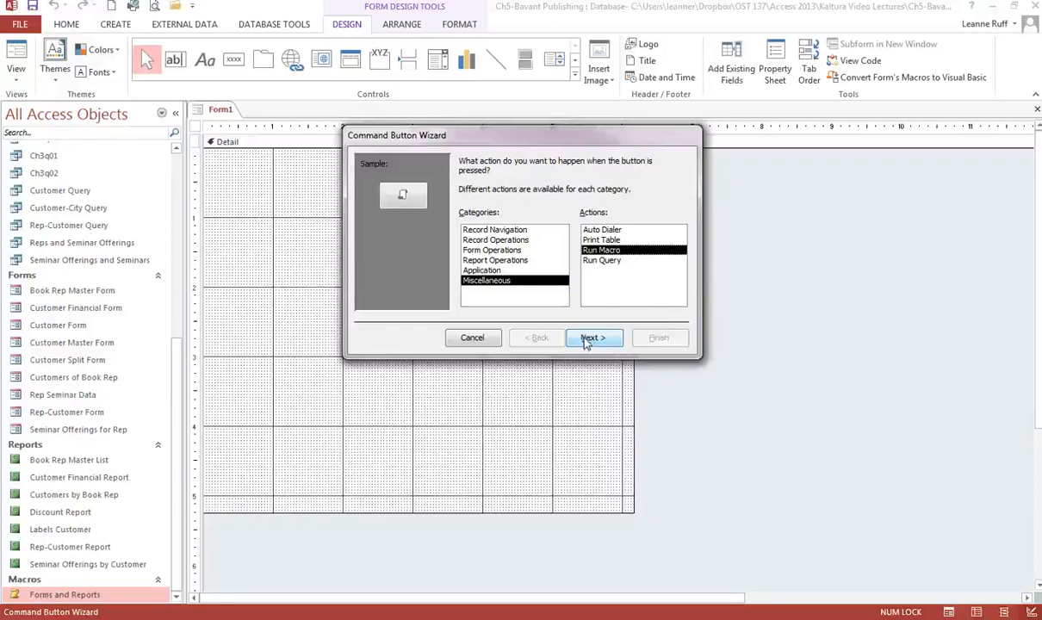
{"action": "left_click", "coordinate": [587, 340]}
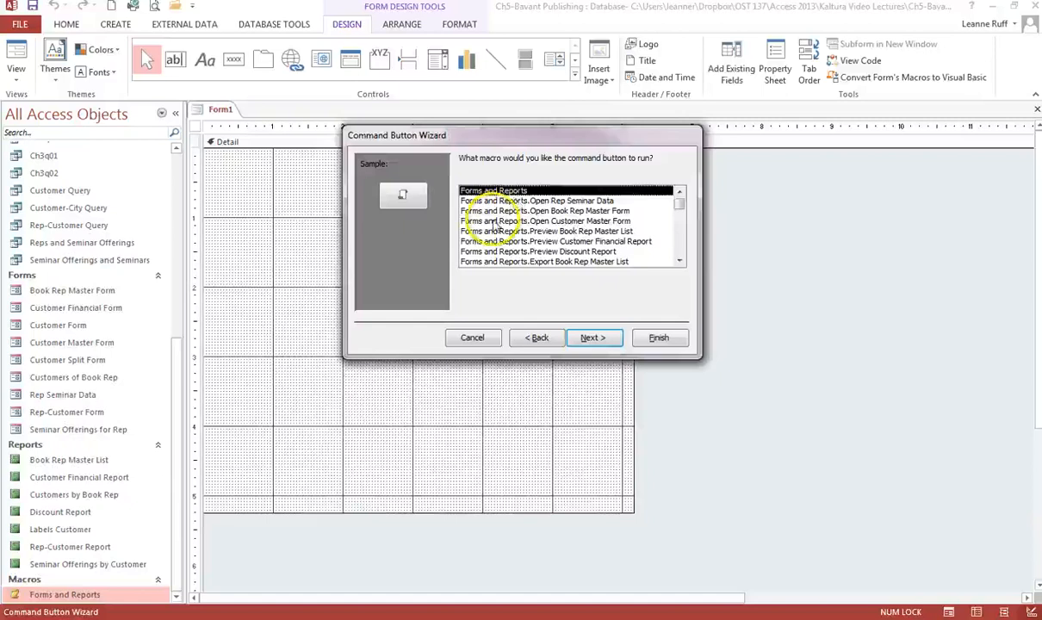
{"action": "left_click", "coordinate": [494, 222]}
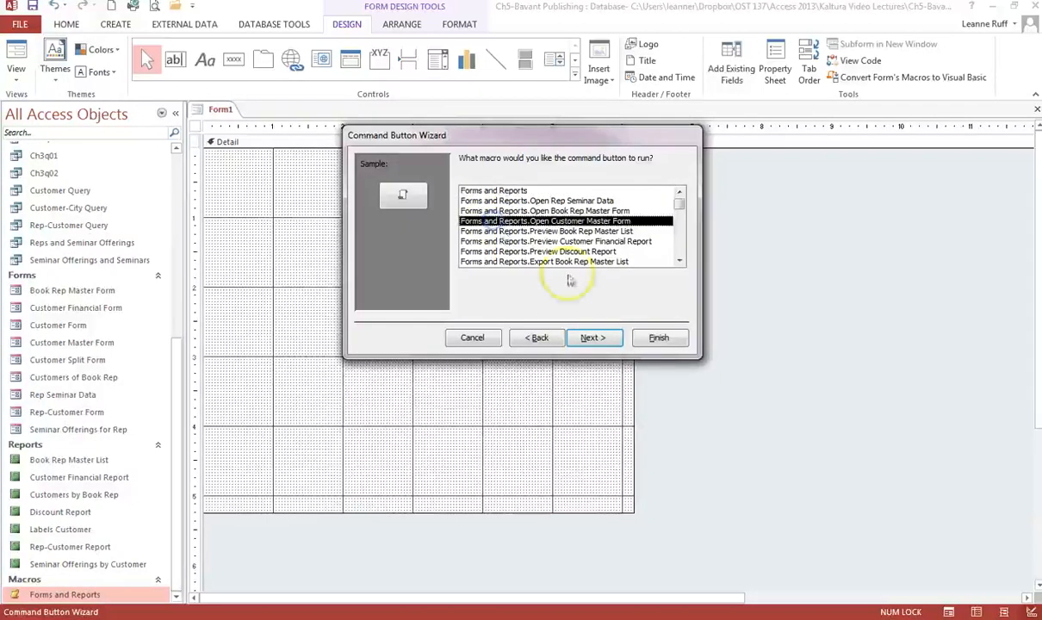
{"action": "left_click", "coordinate": [594, 338]}
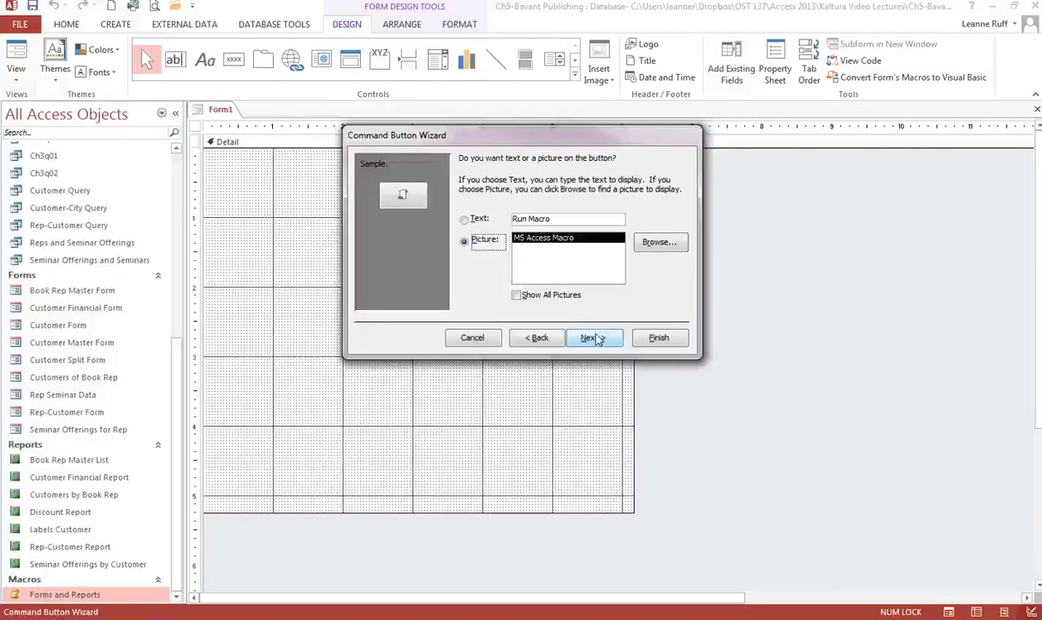
Give the button the caption text "Open Customer Master Form".
{"action": "left_click", "coordinate": [464, 220]}
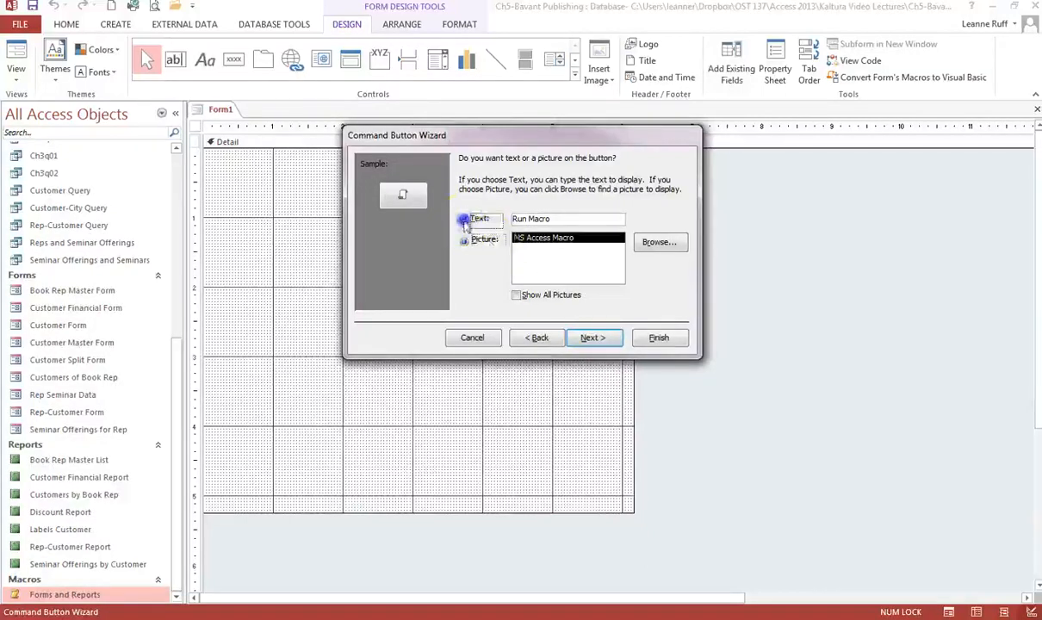
{"action": "left_click", "coordinate": [532, 219]}
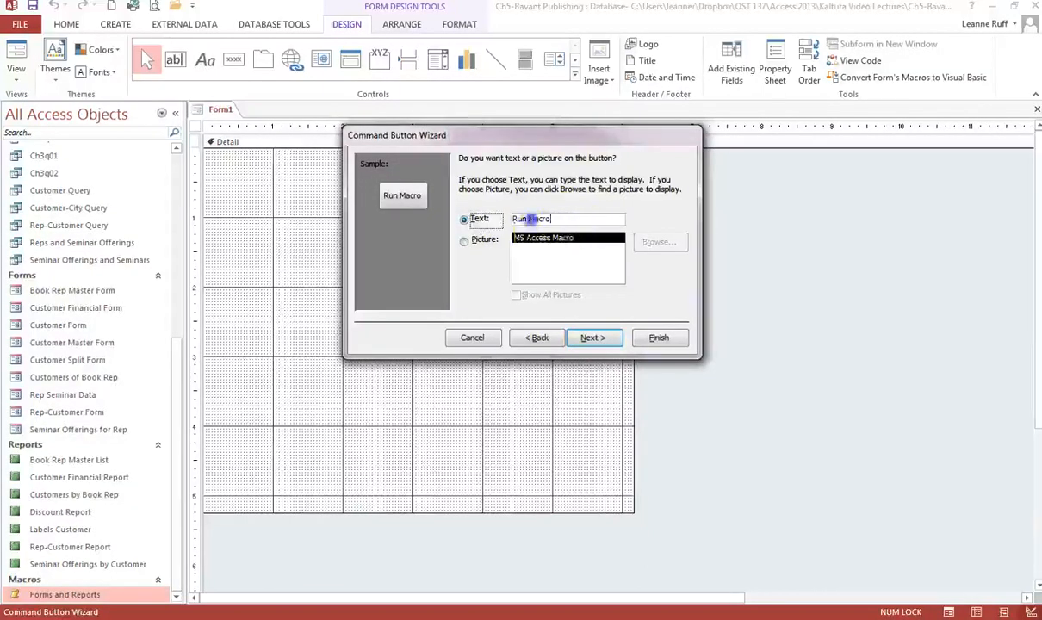
{"action": "left_click_drag", "start_coordinate": [532, 219], "coordinate": [486, 218]}
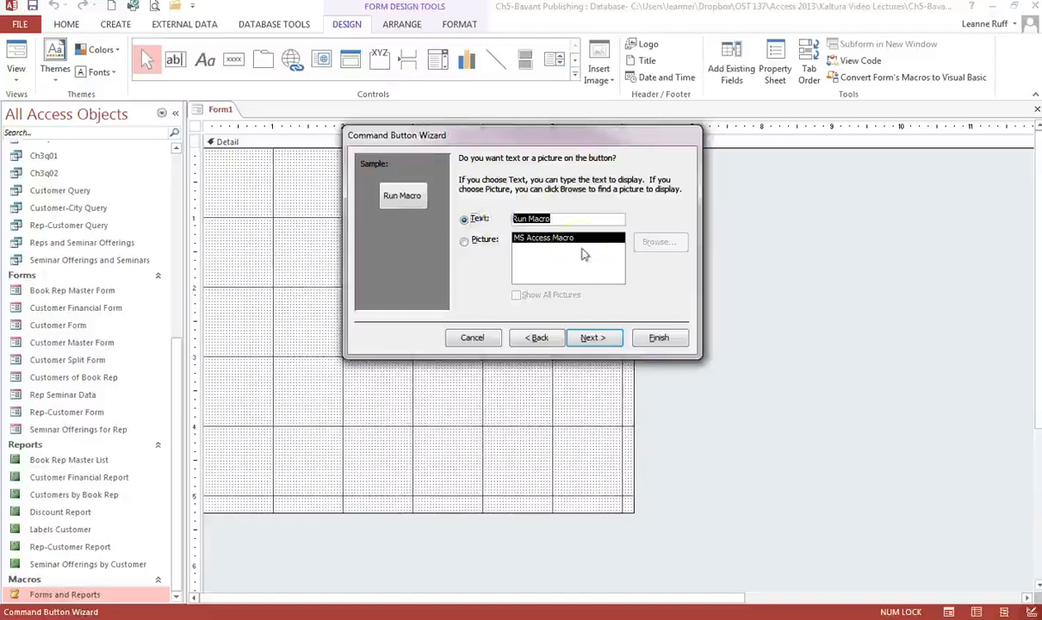
{"action": "type", "text": "Open C"}
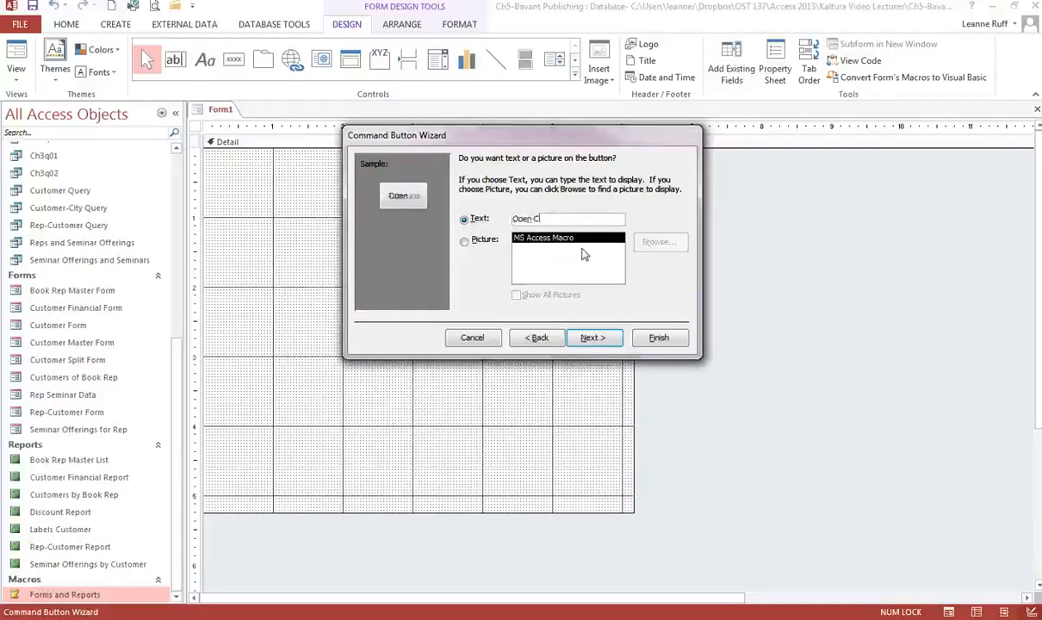
{"action": "type", "text": "ustomer Master"}
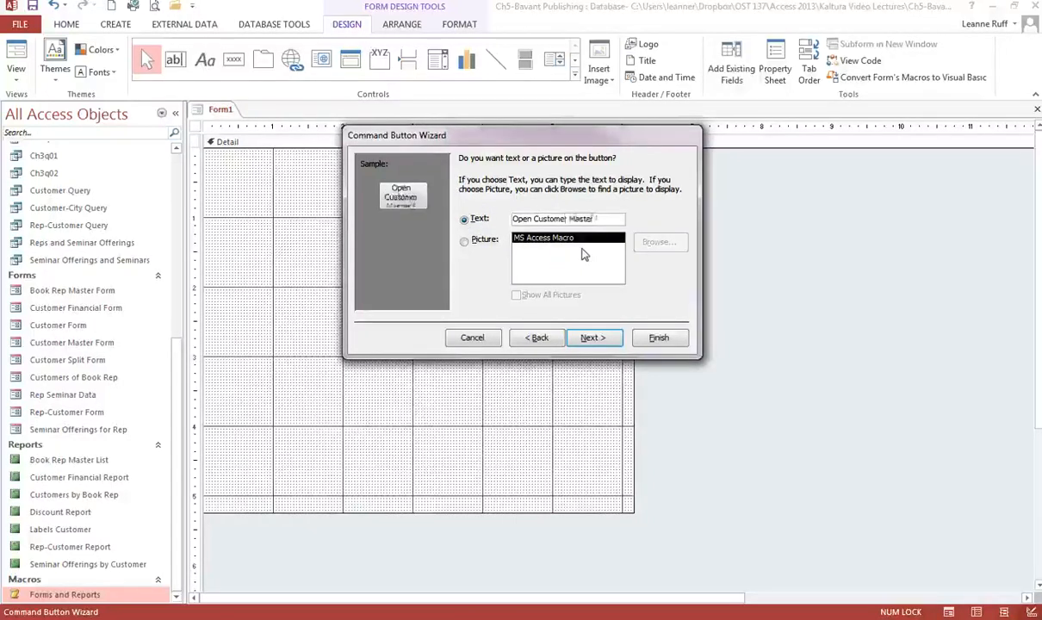
{"action": "type", "text": " For"}
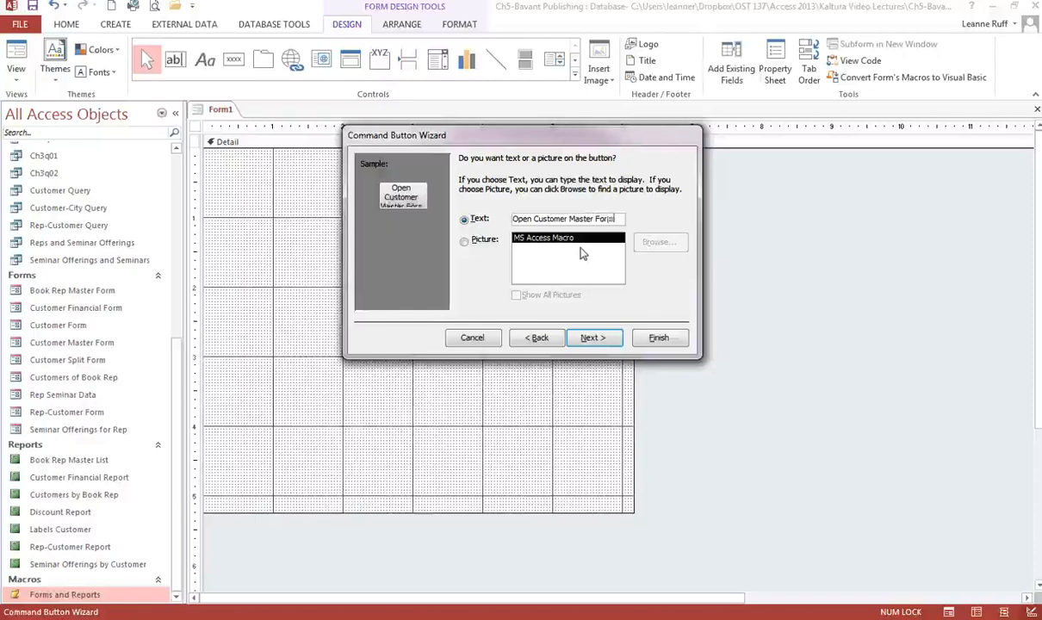
{"action": "type", "text": "m"}
{"action": "left_click", "coordinate": [604, 341]}
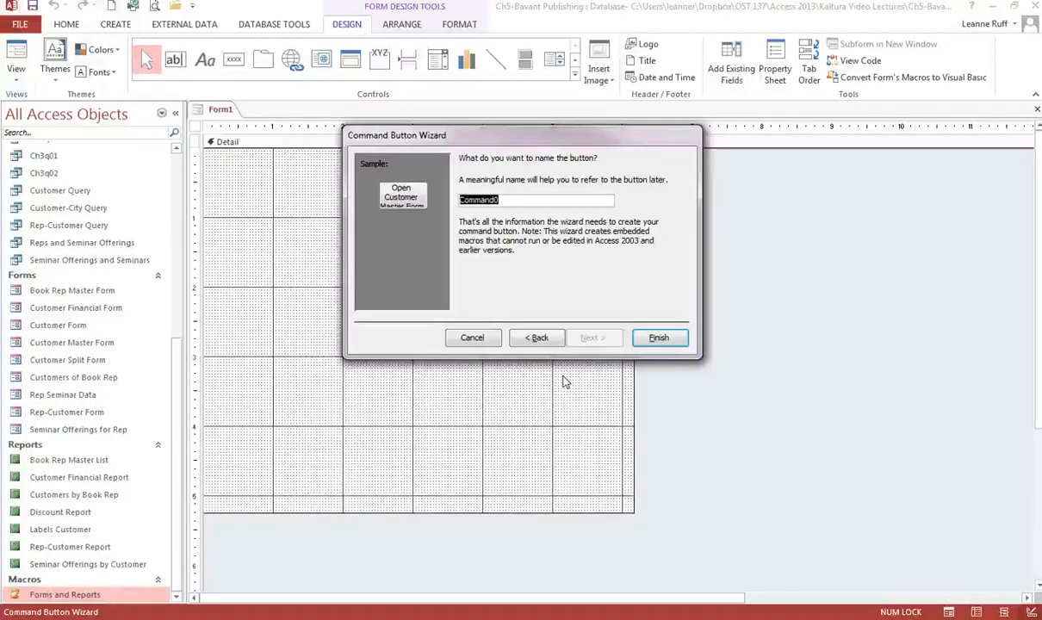
Name the button Open_Customer_Master_Form and finish the button wizard.
{"action": "type", "text": "Op"}
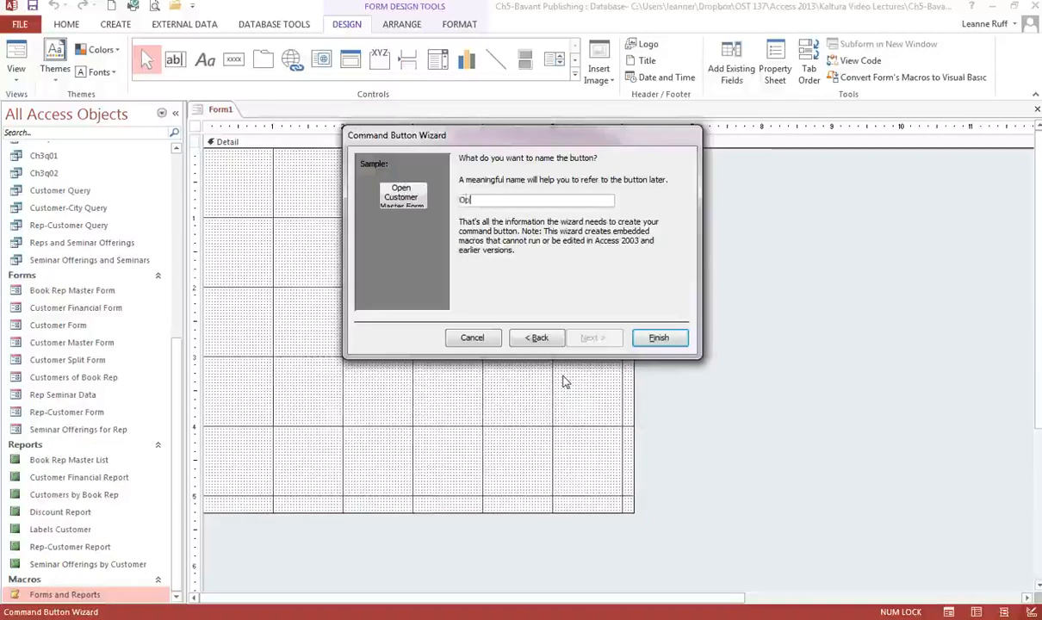
{"action": "type", "text": "en_Cus"}
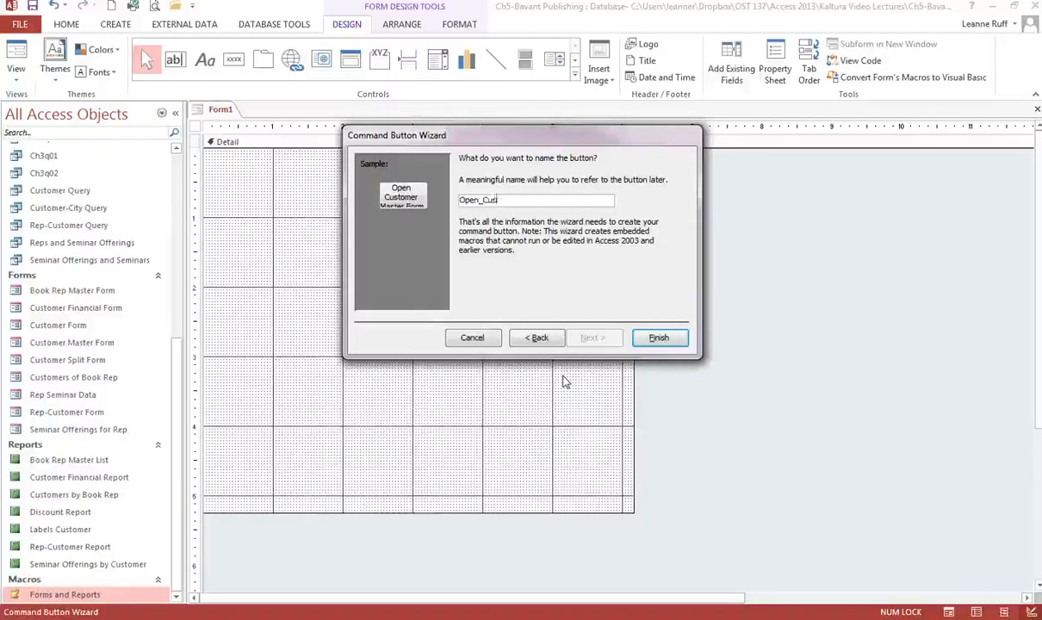
{"action": "type", "text": "ont"}
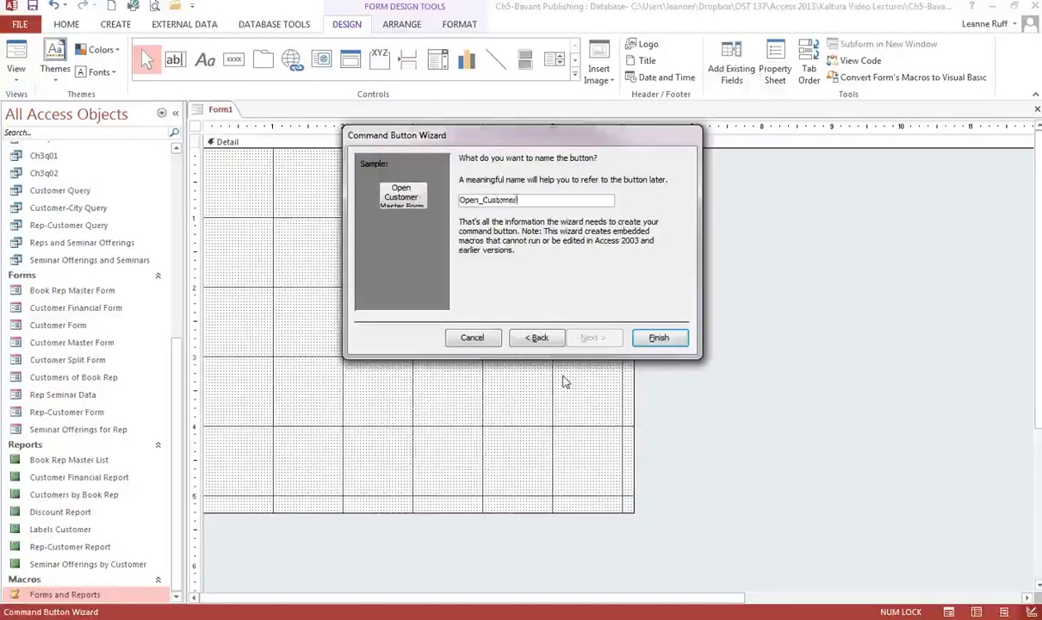
{"action": "type", "text": "er_Master"}
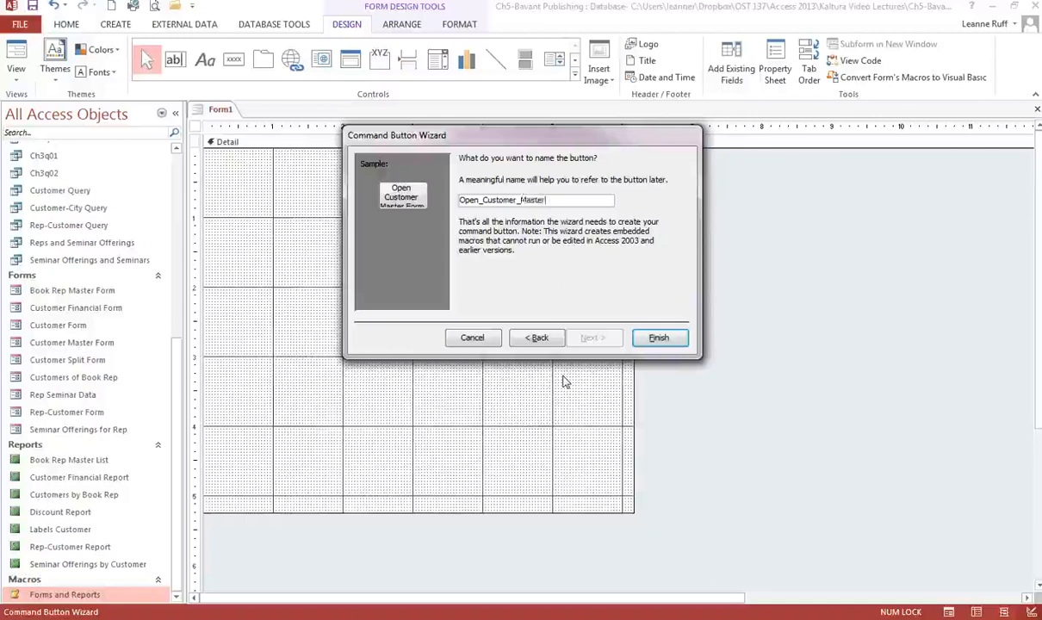
{"action": "type", "text": "_Form"}
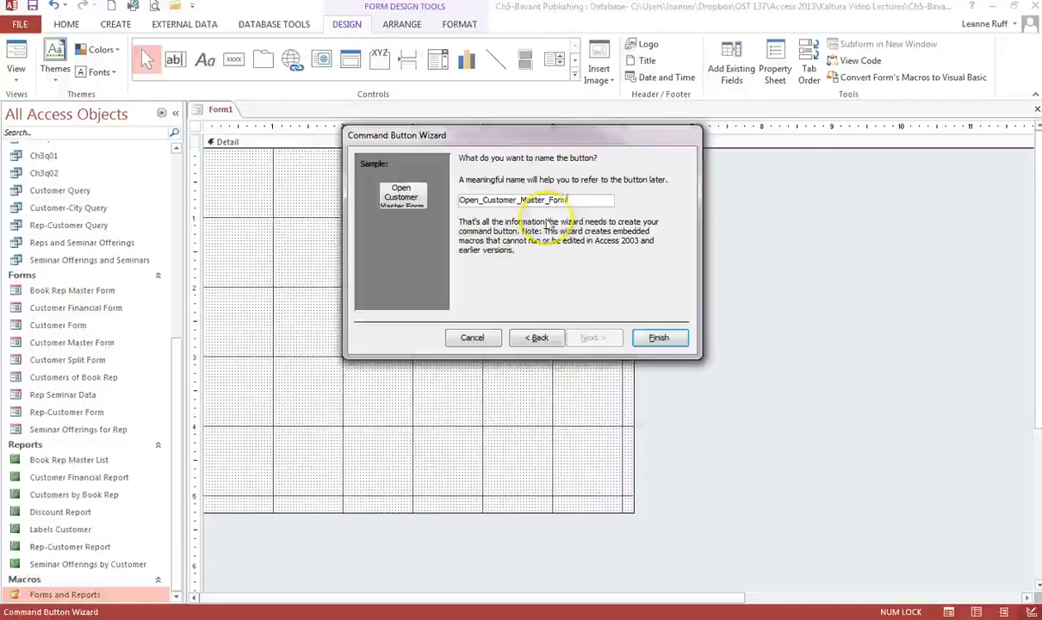
{"action": "left_click", "coordinate": [660, 340]}
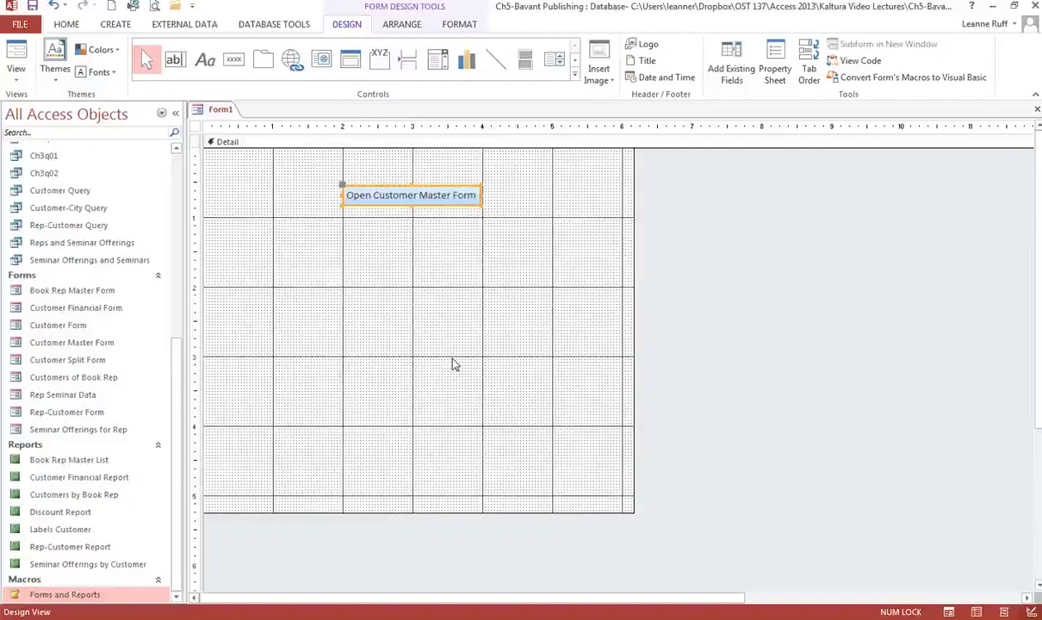
Add a second command button below the first that runs the macro Forms and Reports.Open Book Rep Master Form.
{"action": "left_click", "coordinate": [233, 62]}
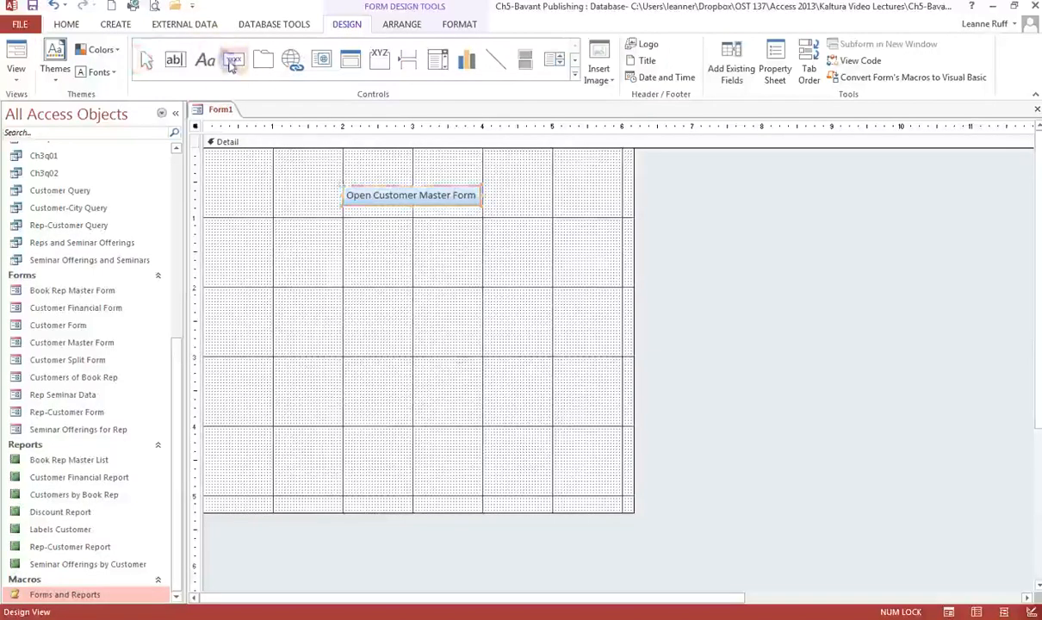
{"action": "left_click", "coordinate": [344, 217]}
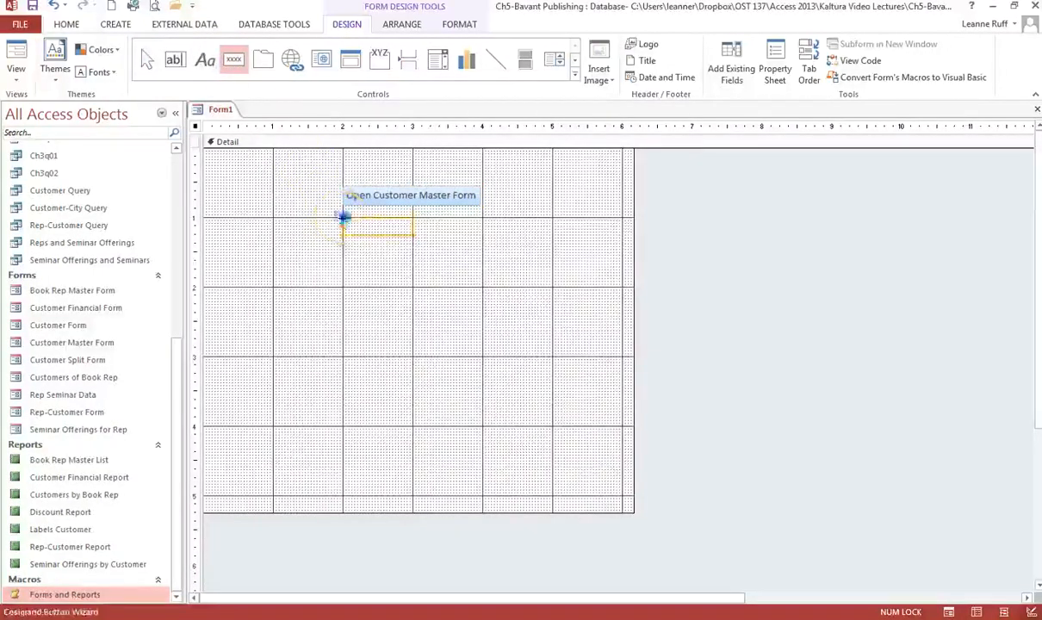
{"action": "left_click", "coordinate": [504, 280]}
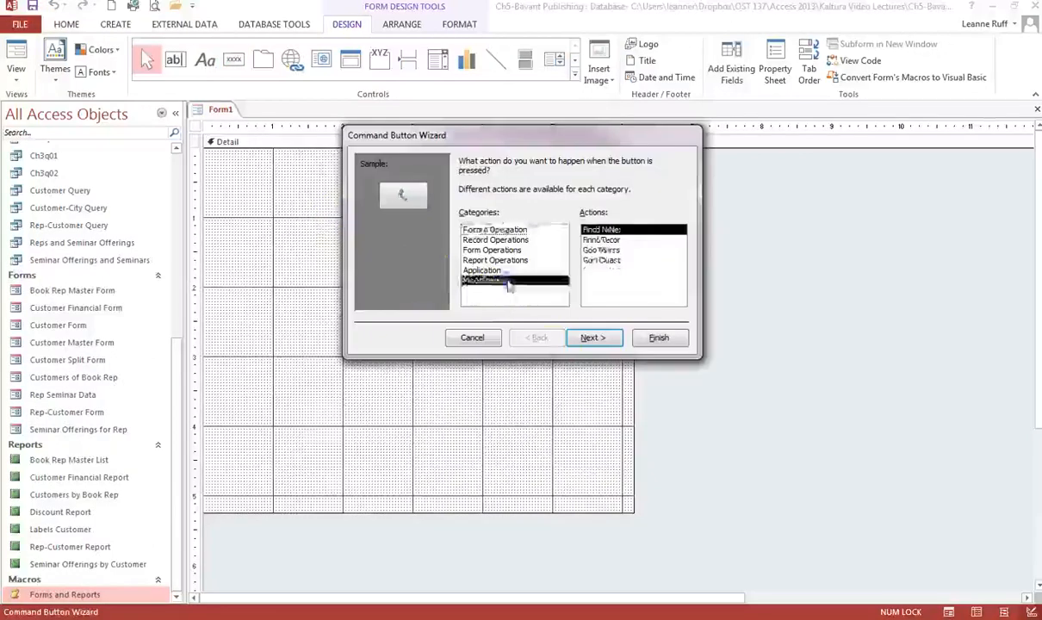
{"action": "left_click", "coordinate": [607, 250]}
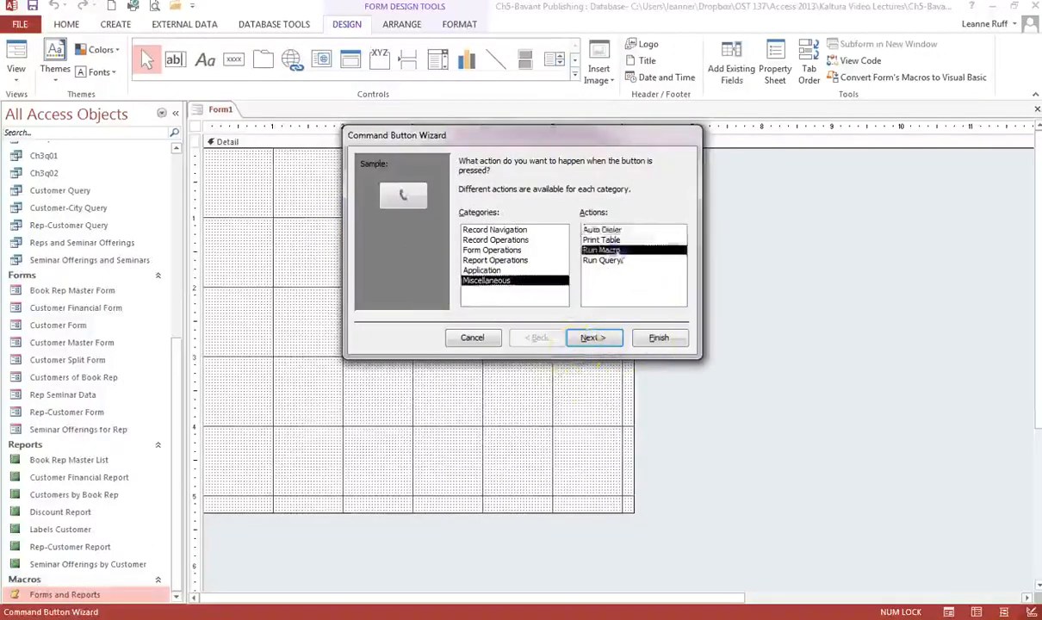
{"action": "left_click", "coordinate": [608, 340]}
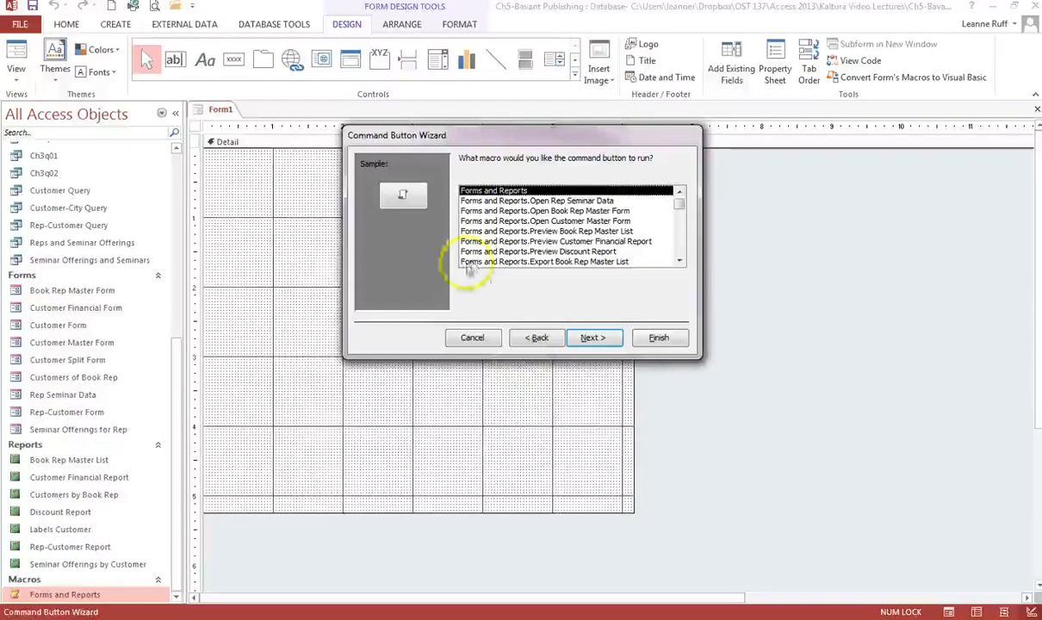
{"action": "left_click", "coordinate": [485, 212]}
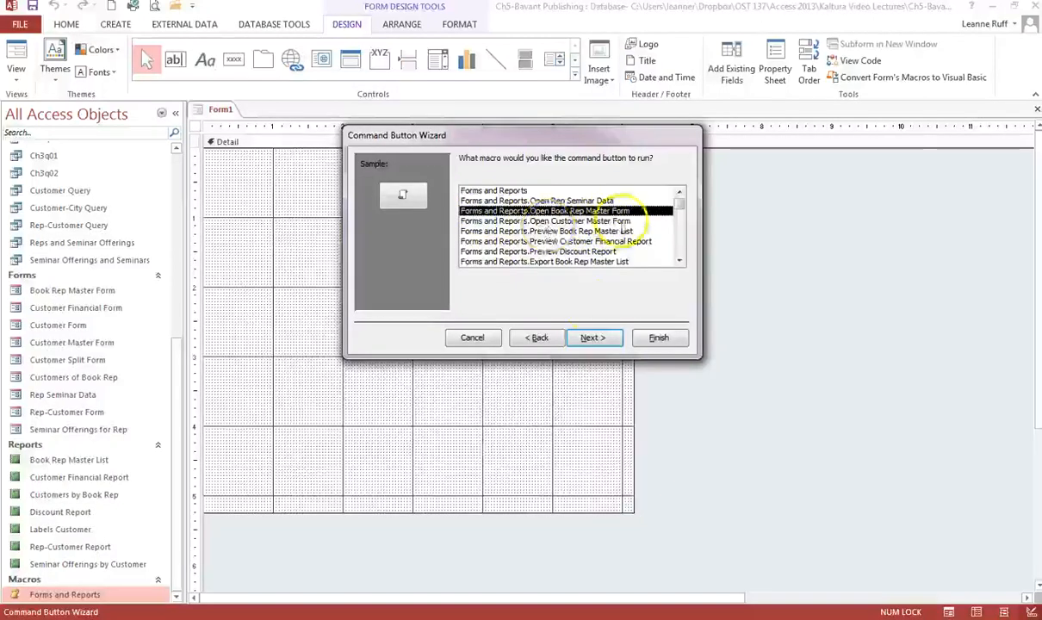
{"action": "left_click", "coordinate": [593, 337]}
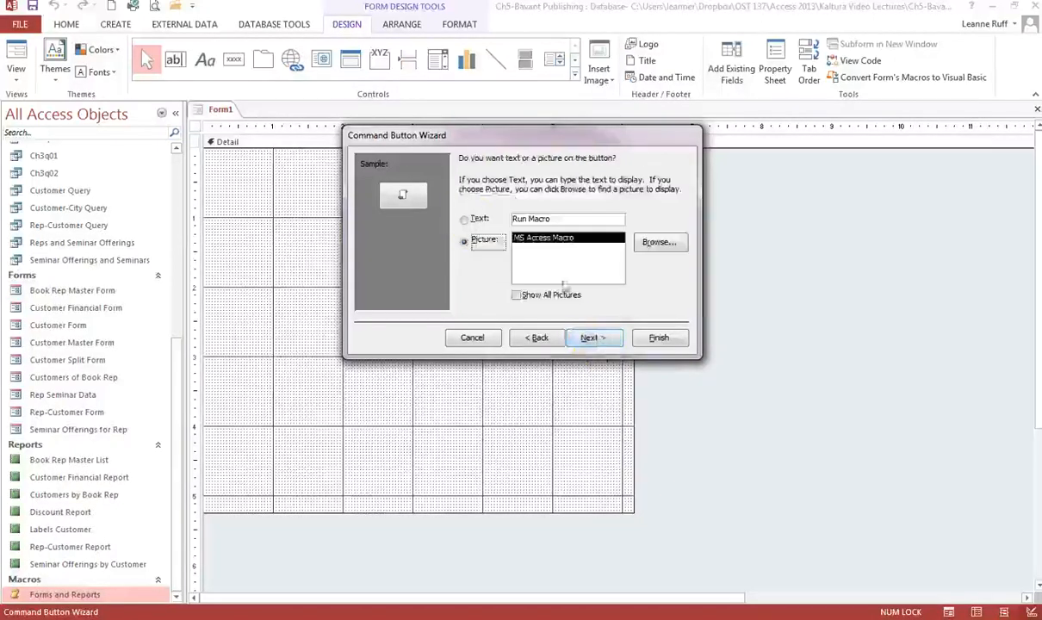
Give the second button the caption text "Open Book Rep Master Form".
{"action": "left_click", "coordinate": [466, 220]}
{"action": "left_click_drag", "start_coordinate": [566, 222], "coordinate": [516, 218]}
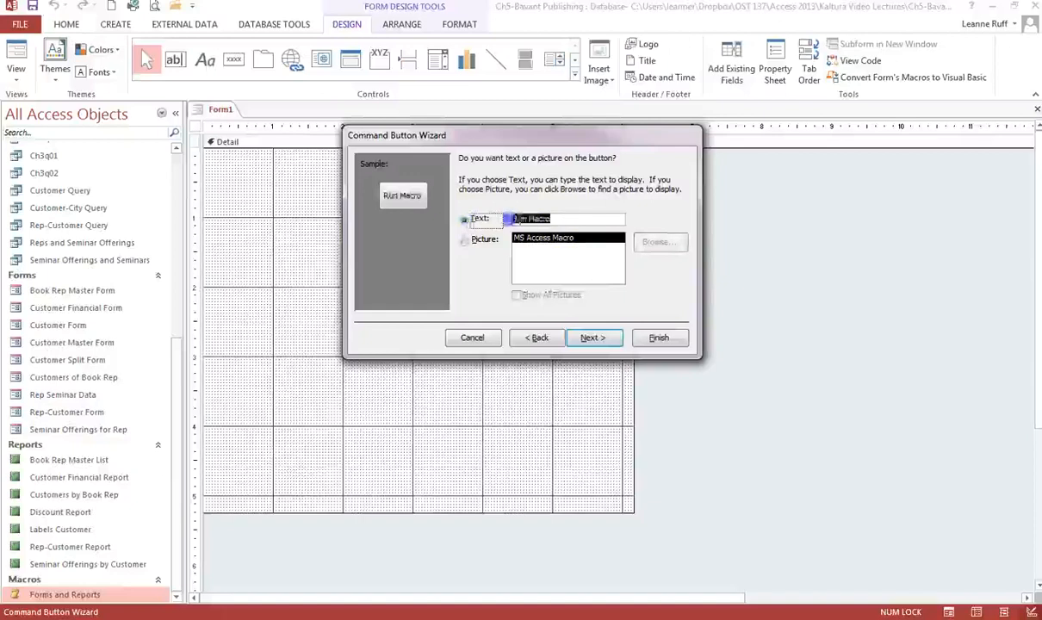
{"action": "type", "text": "Me"}
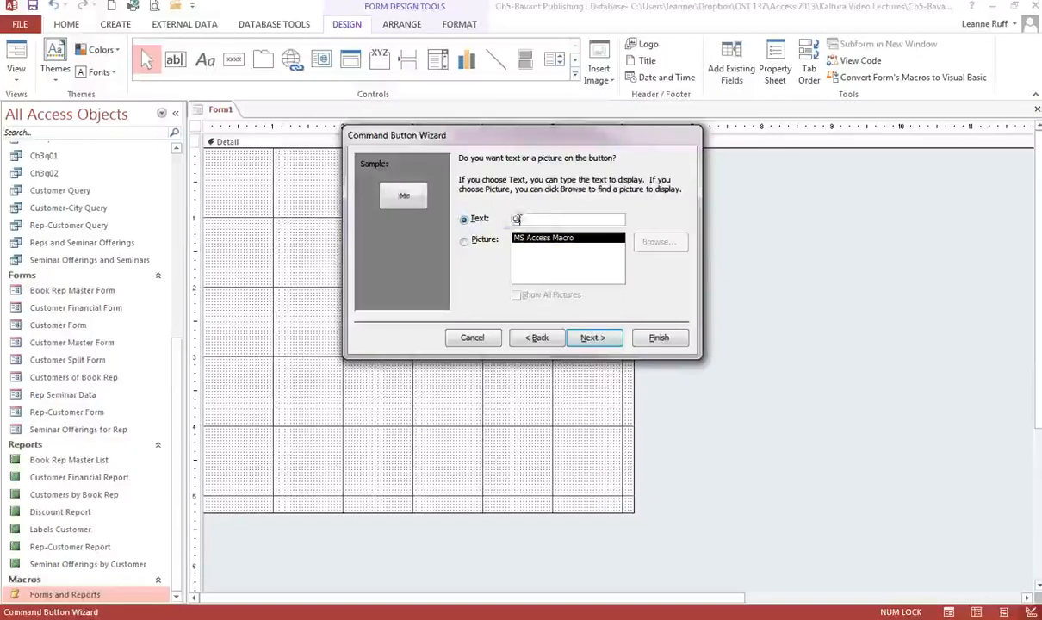
{"action": "type", "text": "en Book Rep"}
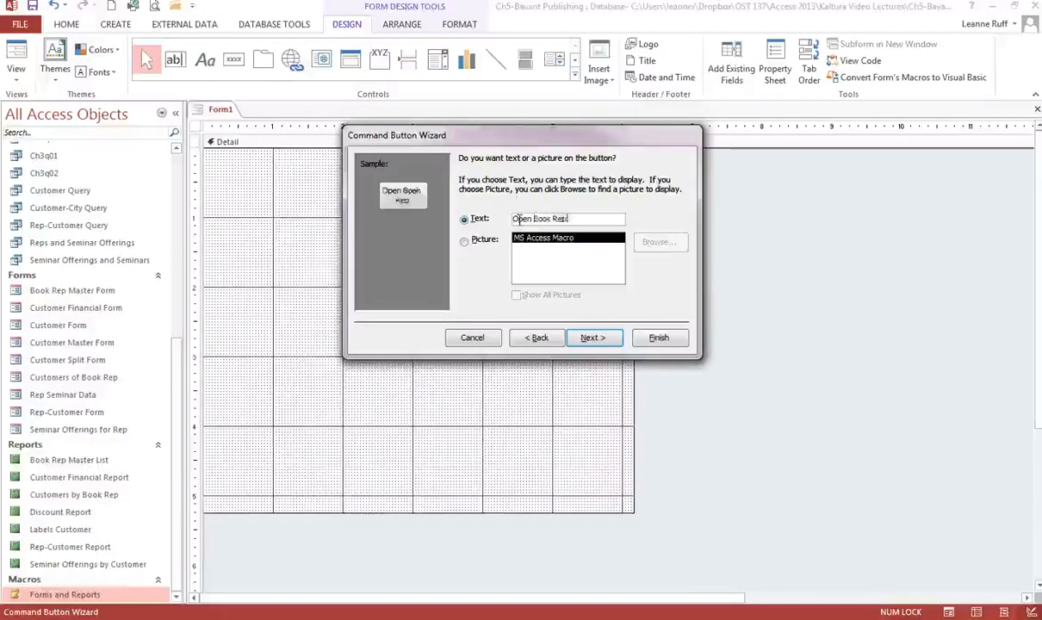
{"action": "type", "text": " Master Form"}
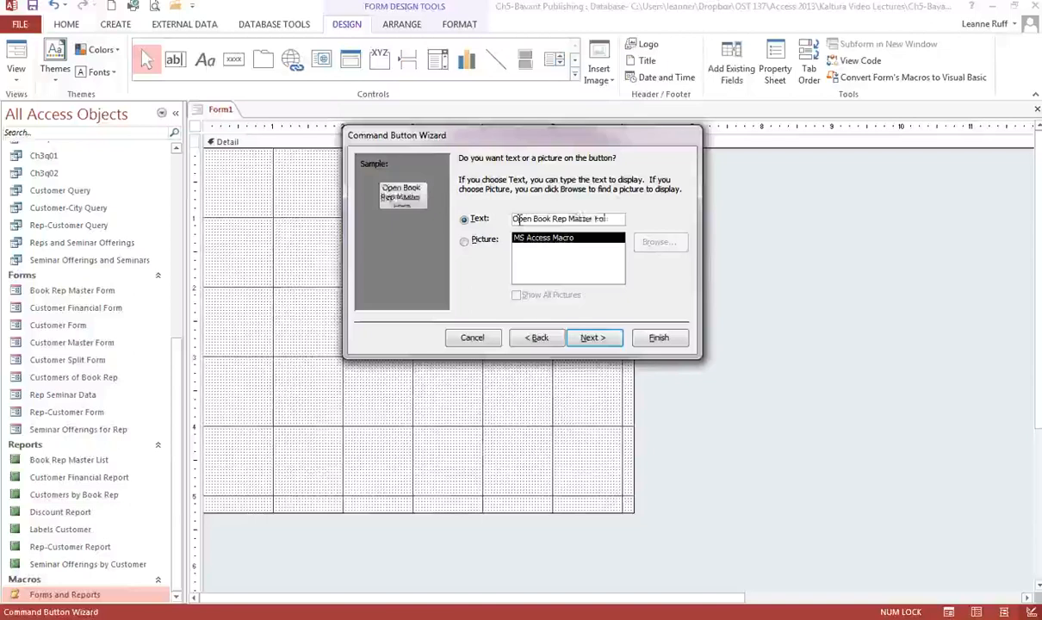
{"action": "left_click", "coordinate": [608, 344]}
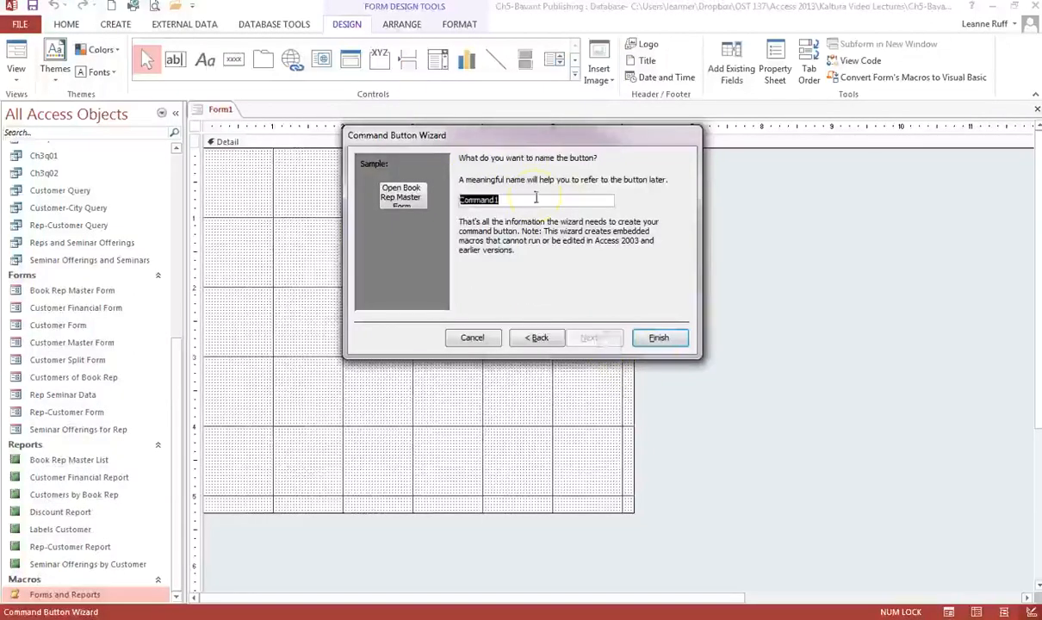
Name the button Open_Book_Rep_Master_Form and finish the button wizard.
{"action": "type", "text": "Open"}
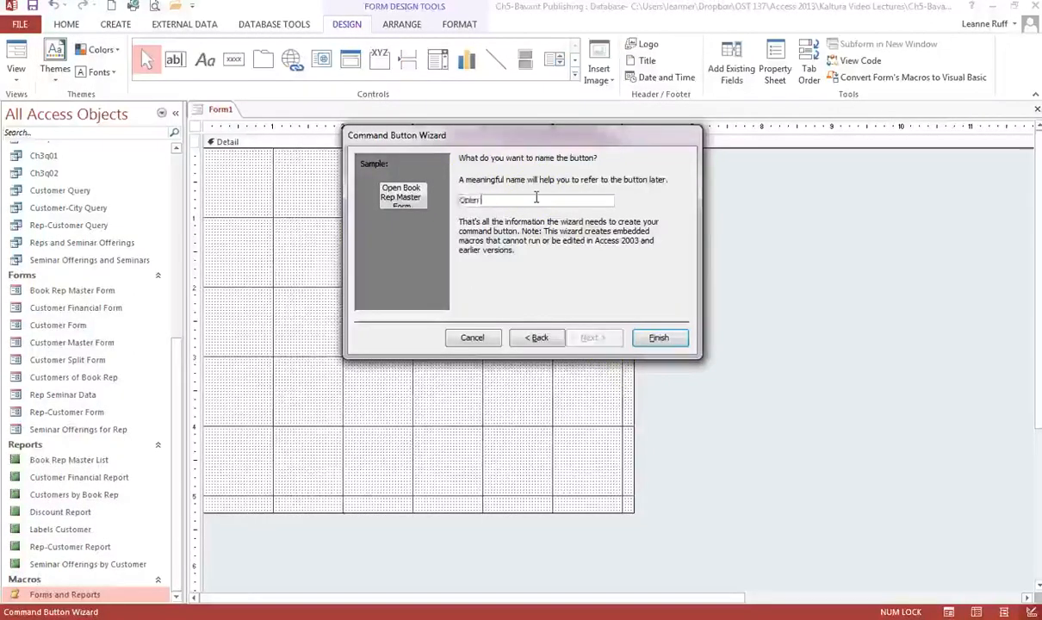
{"action": "type", "text": " Book Rep"}
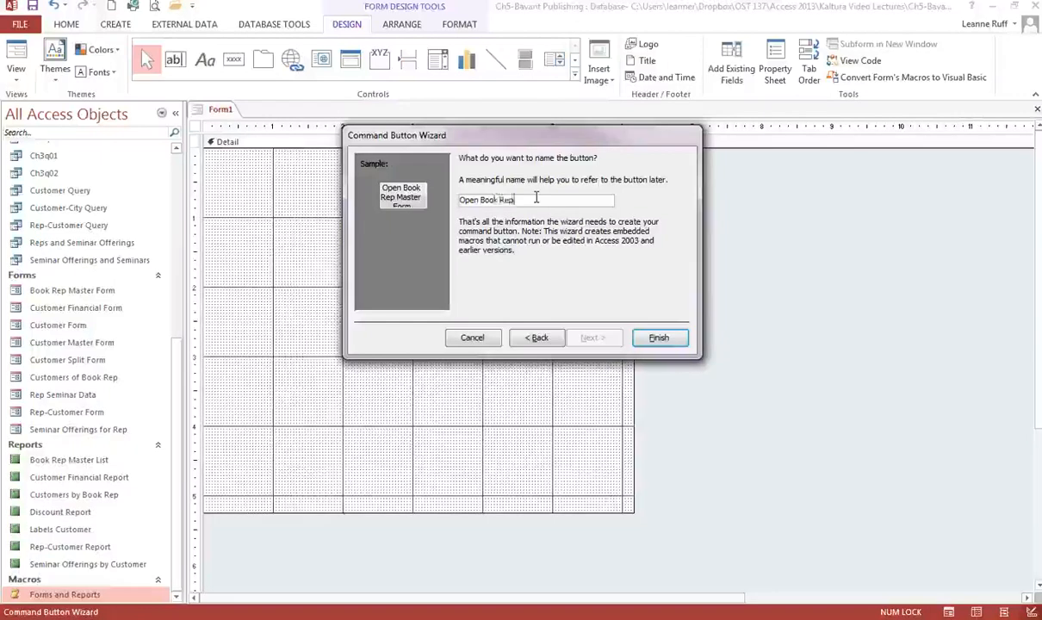
{"action": "type", "text": " Ma"}
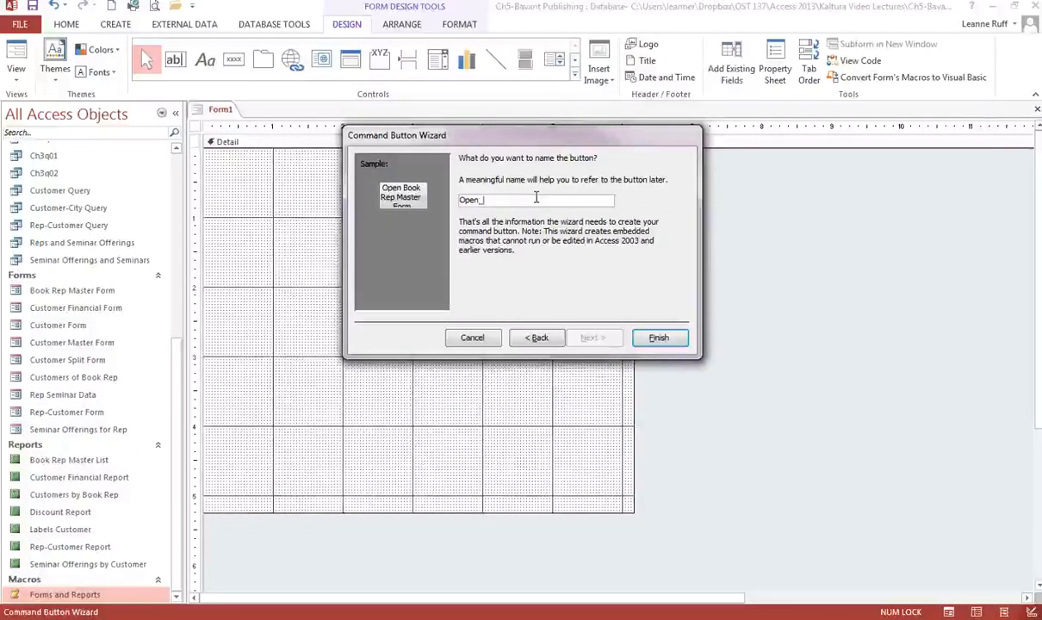
{"action": "type", "text": "ook_Rep_Ma"}
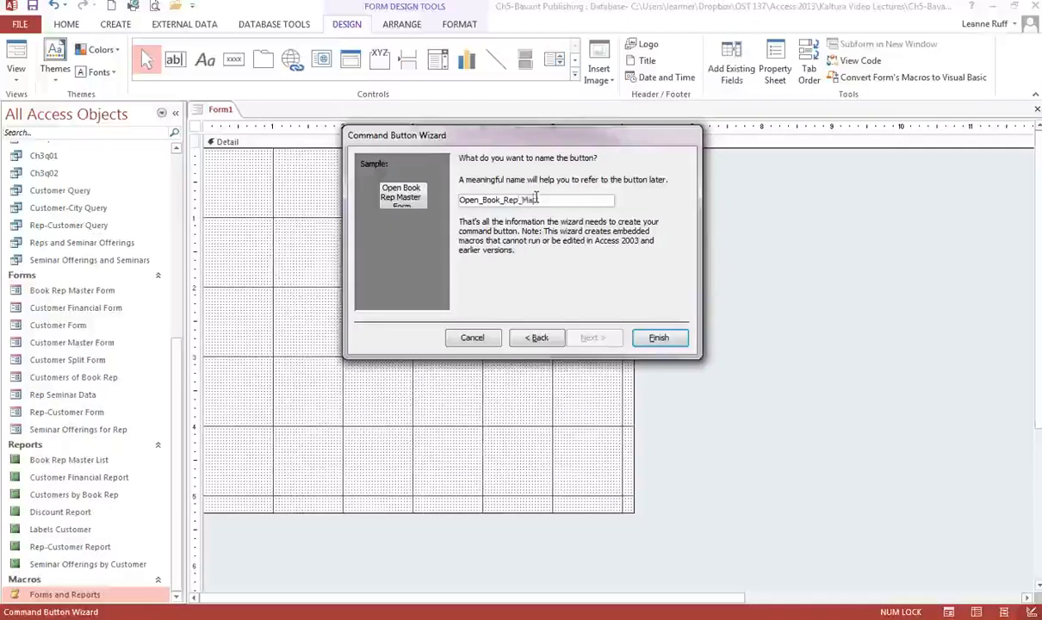
{"action": "type", "text": "ster_Form"}
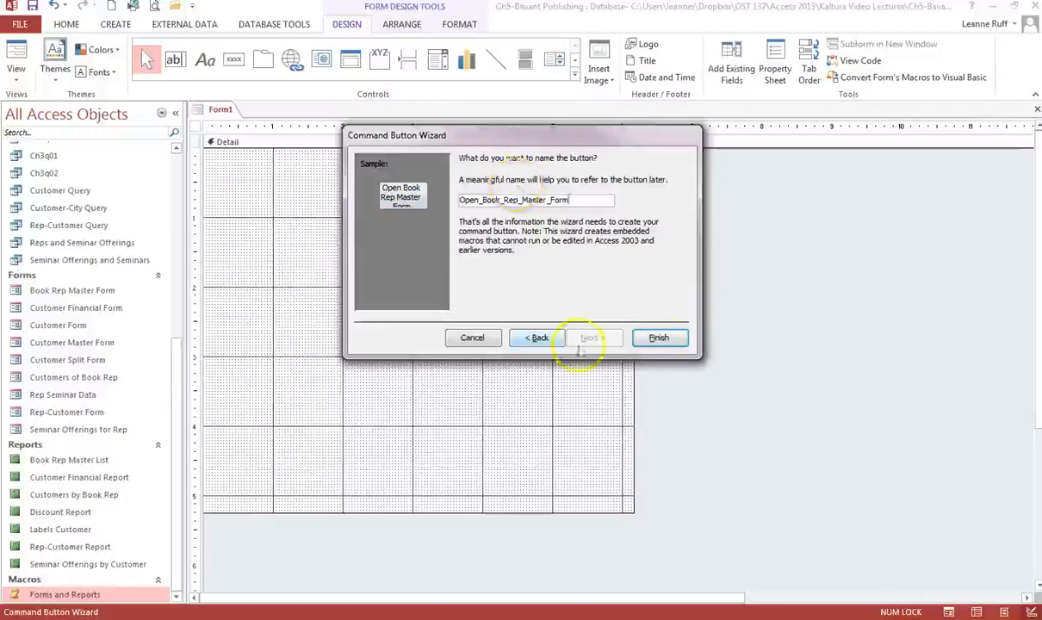
{"action": "left_click", "coordinate": [658, 337]}
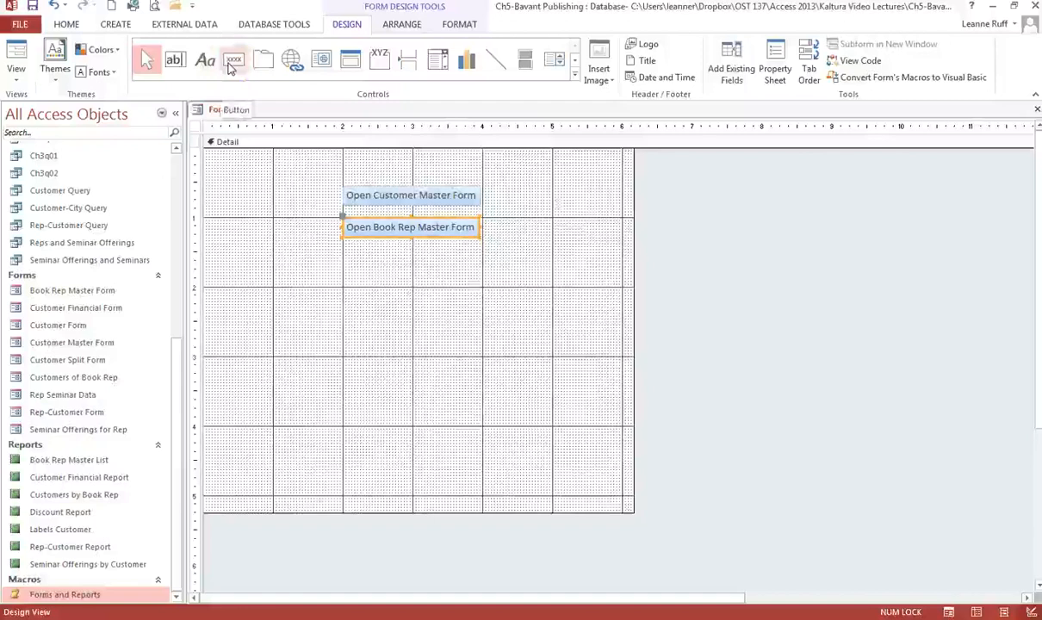
Add a third command button below the second that runs the macro Forms and Reports.Open Rep Seminar Data.
{"action": "left_click", "coordinate": [232, 62]}
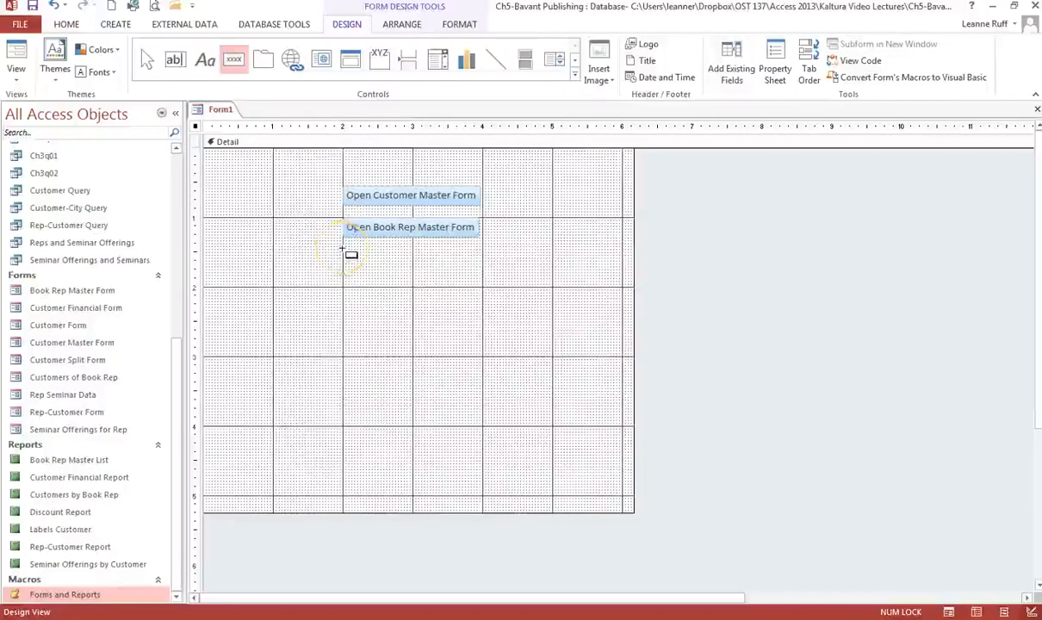
{"action": "left_click", "coordinate": [343, 250]}
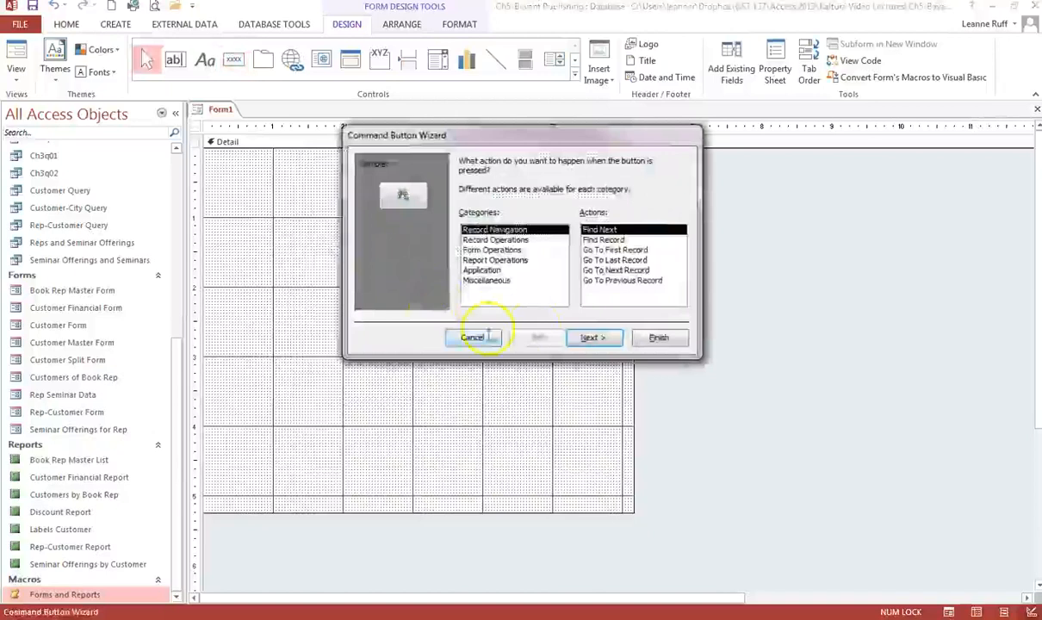
{"action": "left_click", "coordinate": [496, 283]}
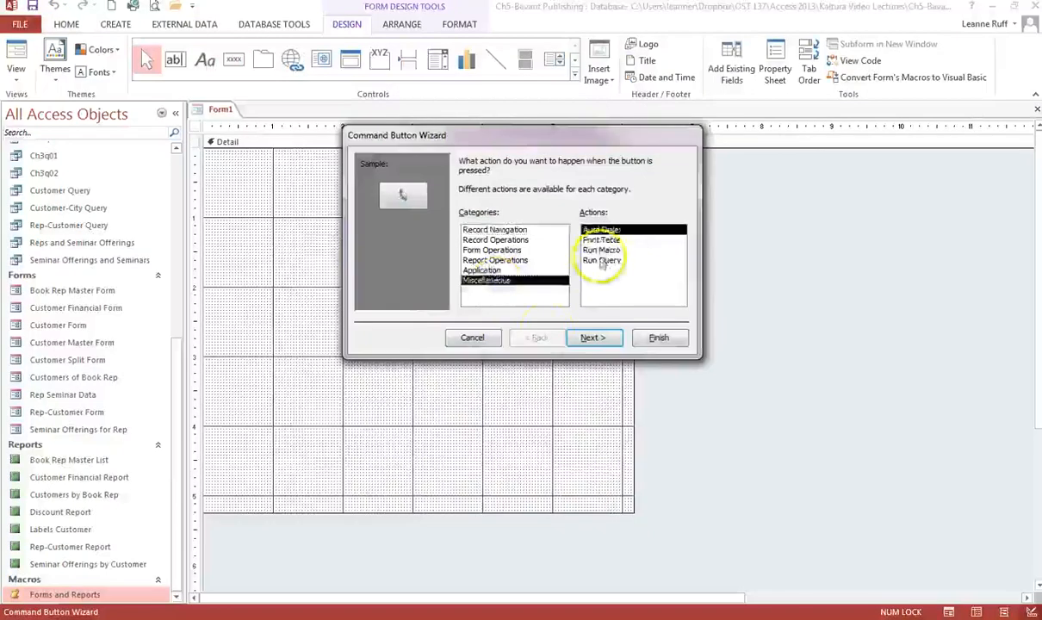
{"action": "left_click", "coordinate": [602, 249]}
{"action": "left_click", "coordinate": [599, 340]}
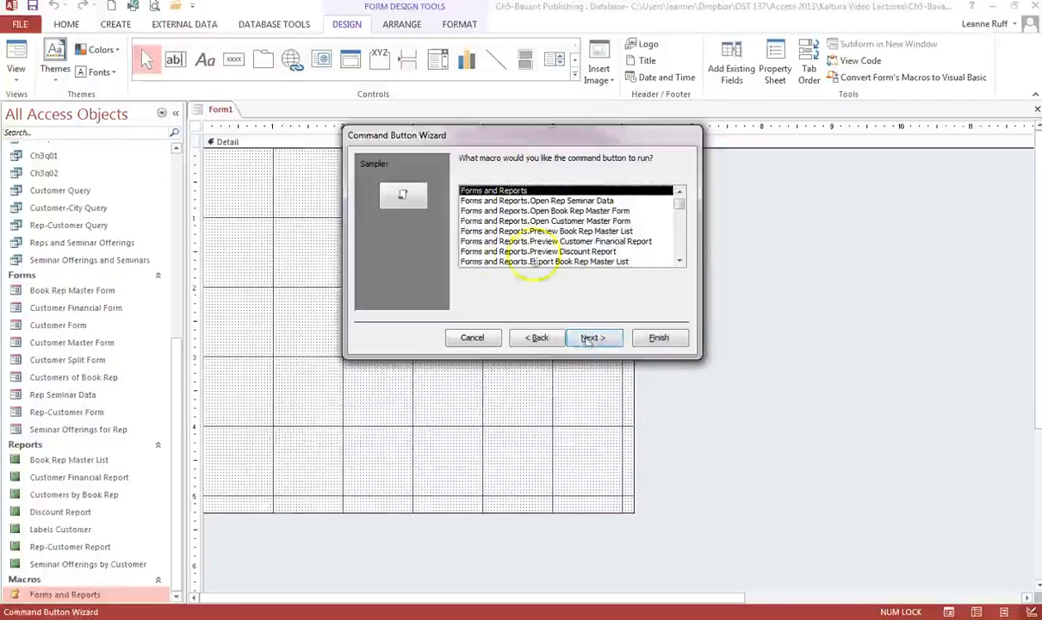
{"action": "left_click", "coordinate": [535, 201]}
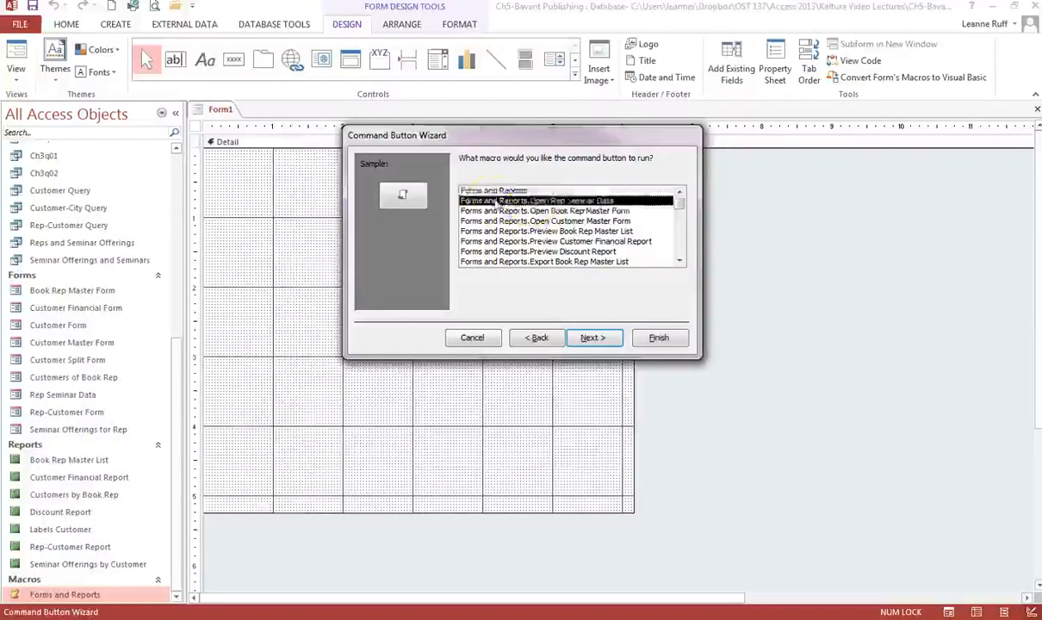
{"action": "left_click", "coordinate": [594, 337]}
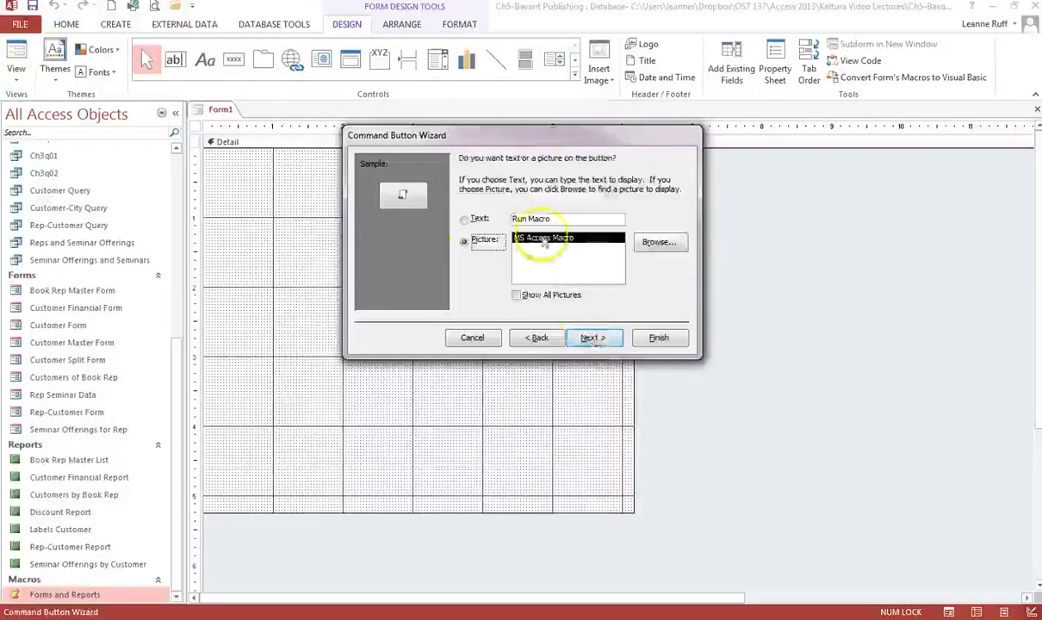
Give the third button the caption text "Open Rep Seminar Data".
{"action": "left_click", "coordinate": [465, 219]}
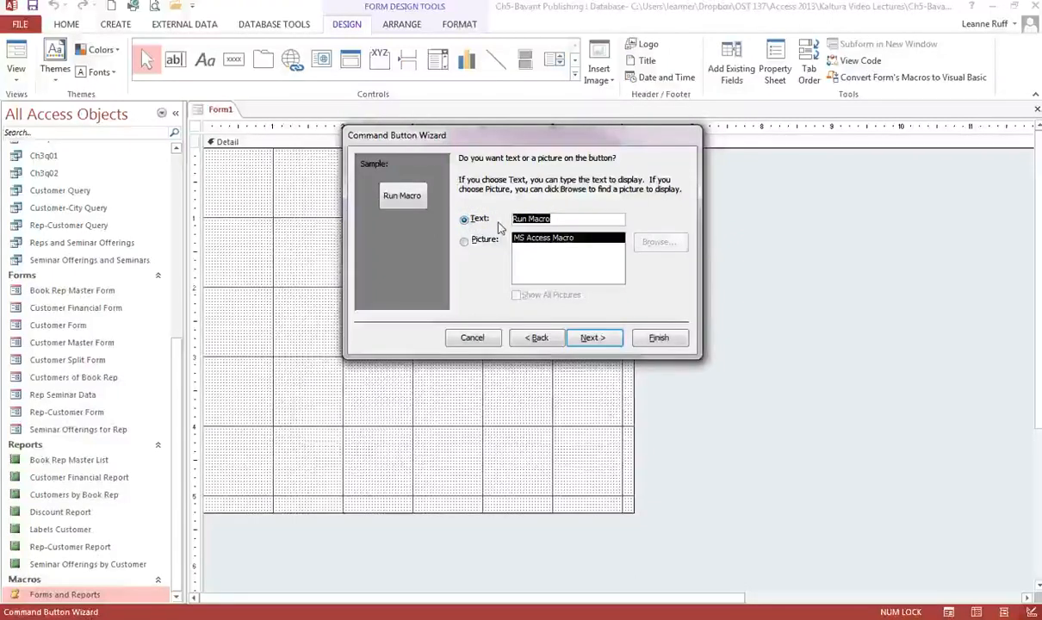
{"action": "type", "text": "Open F"}
{"action": "type", "text": "ep"}
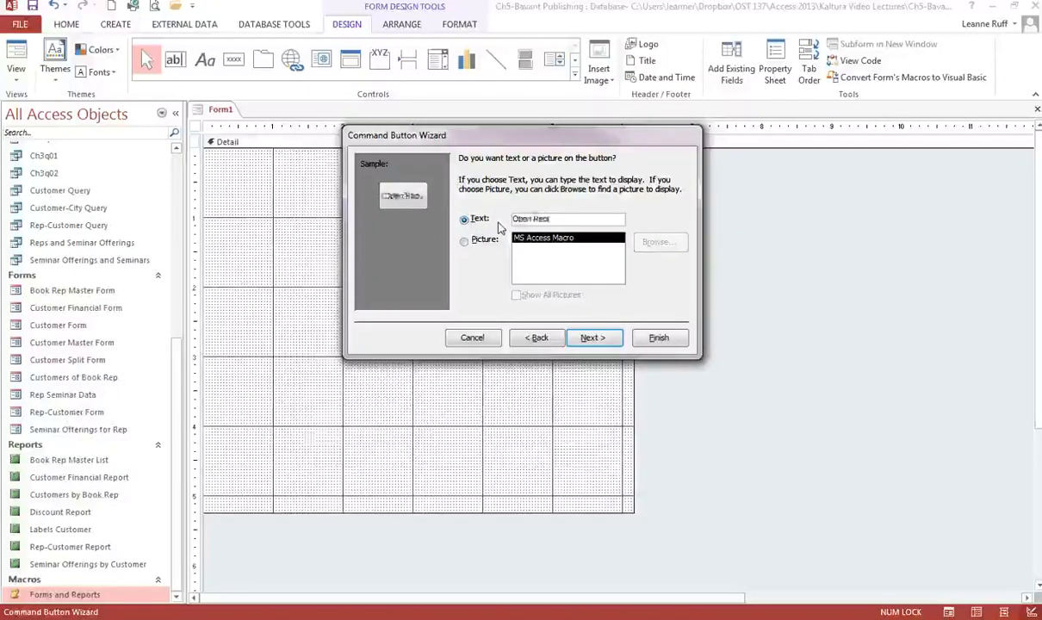
{"action": "type", "text": " Seminar Da"}
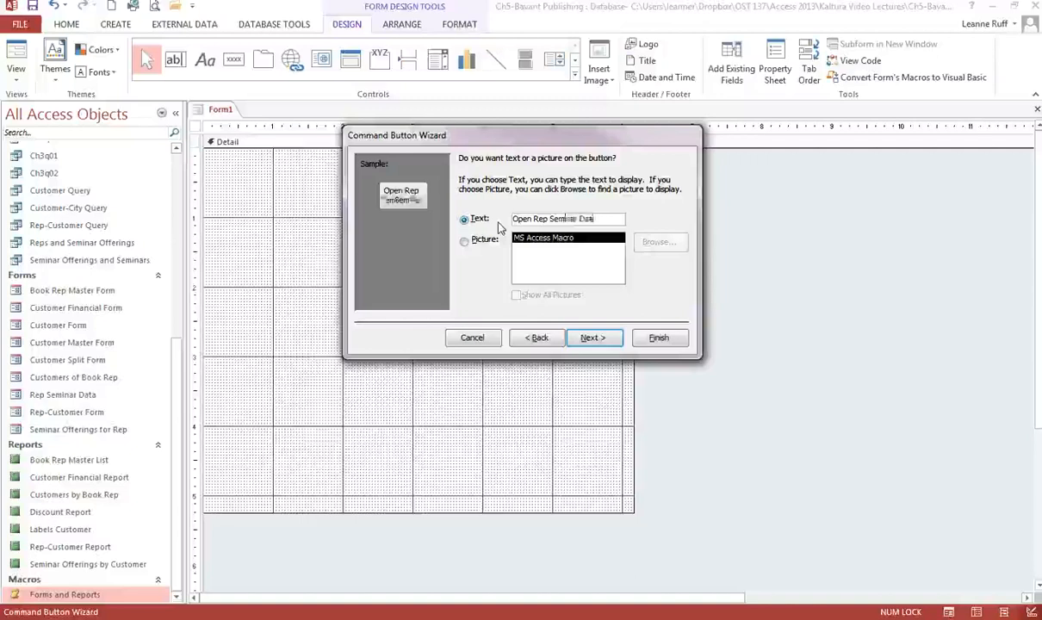
{"action": "type", "text": "ta"}
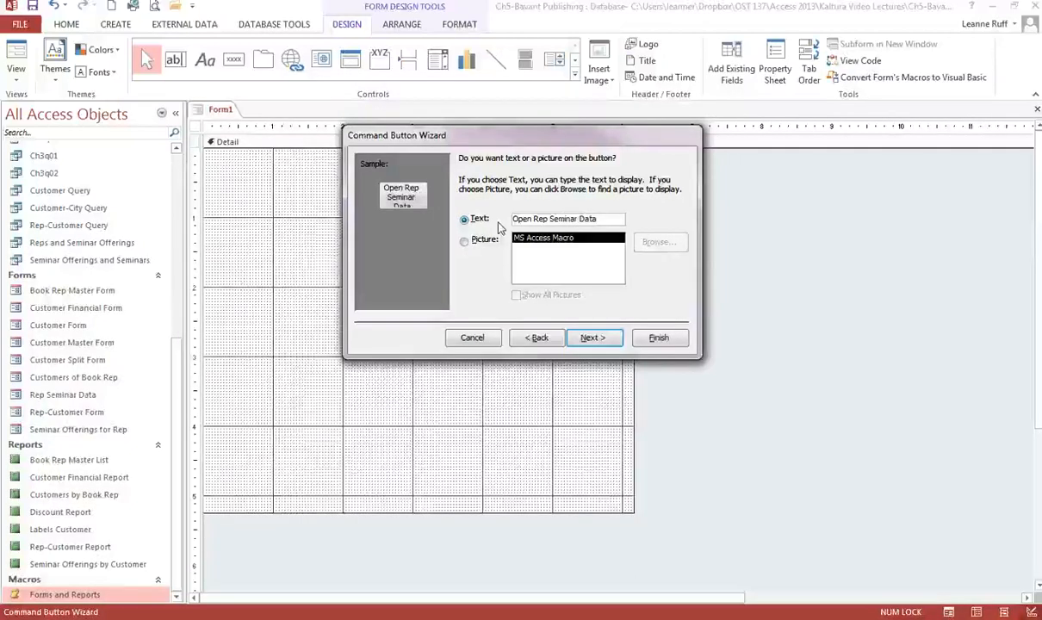
{"action": "left_click", "coordinate": [591, 338]}
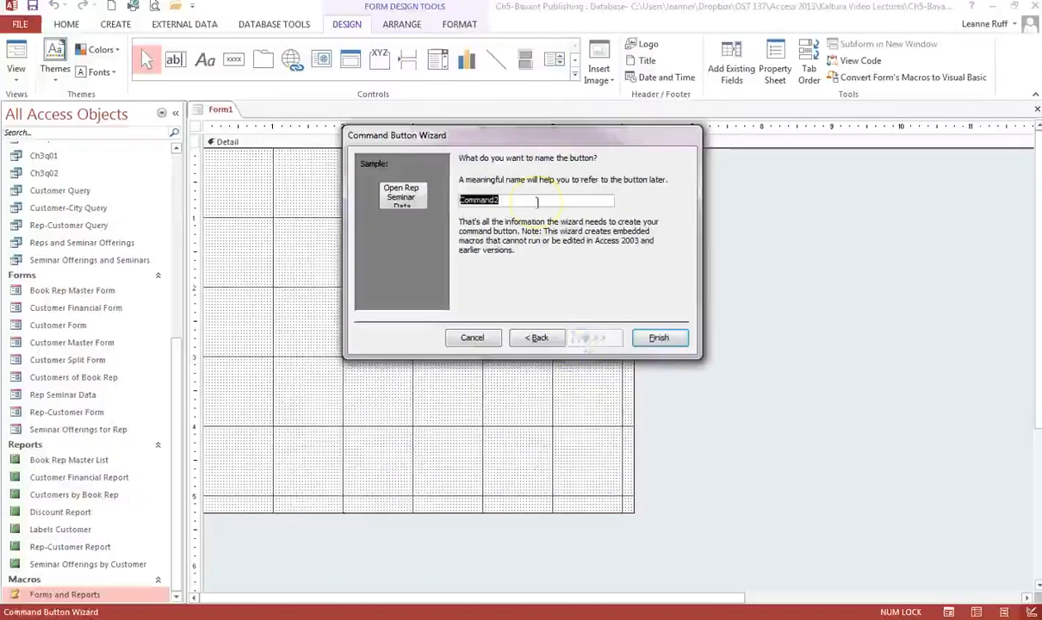
Name the button Open_Rep_Seminar_Data and finish the button wizard.
{"action": "type", "text": "Open"}
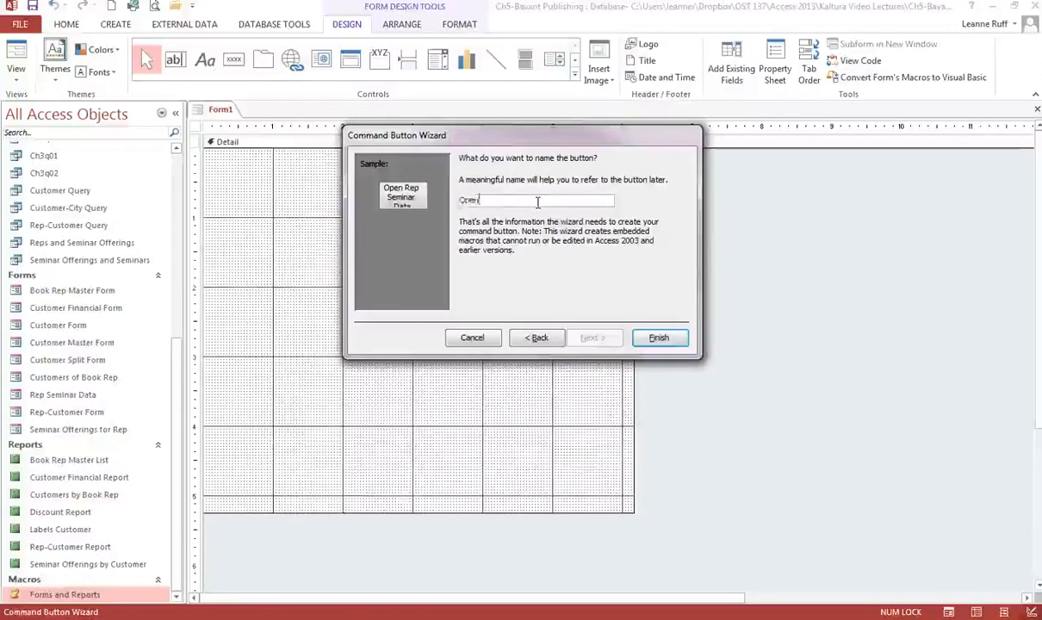
{"action": "type", "text": "_Rep"}
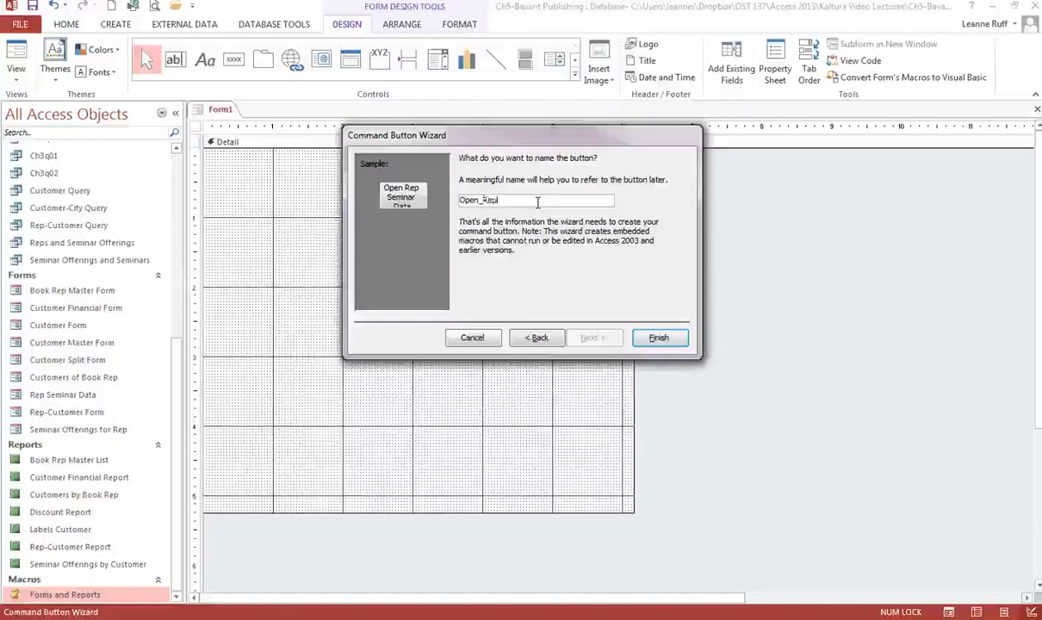
{"action": "type", "text": "_Sem"}
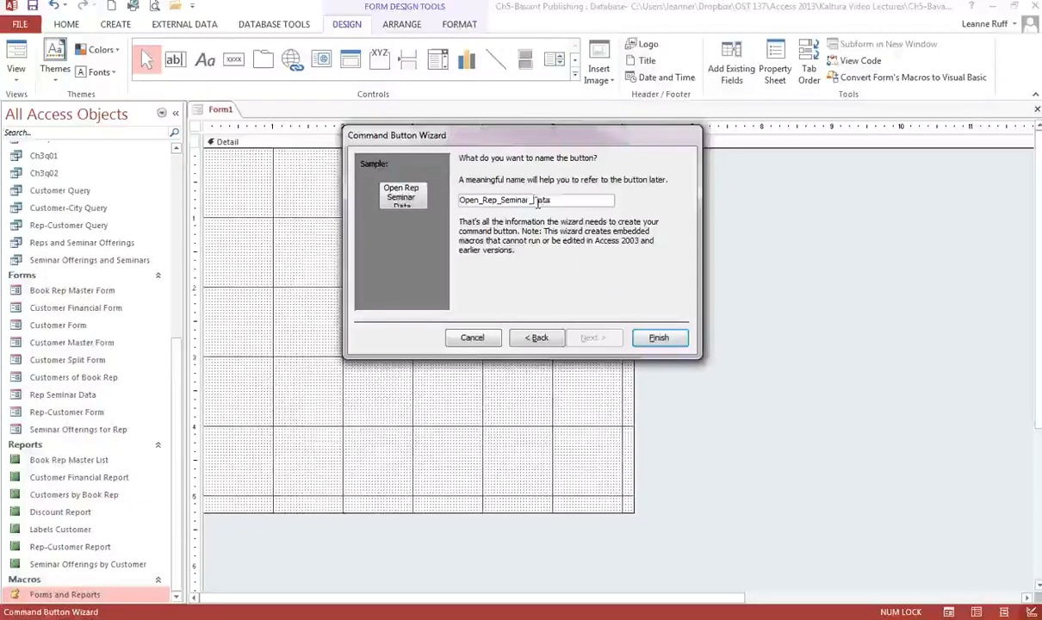
{"action": "type", "text": "inar_Data"}
{"action": "left_click", "coordinate": [659, 338]}
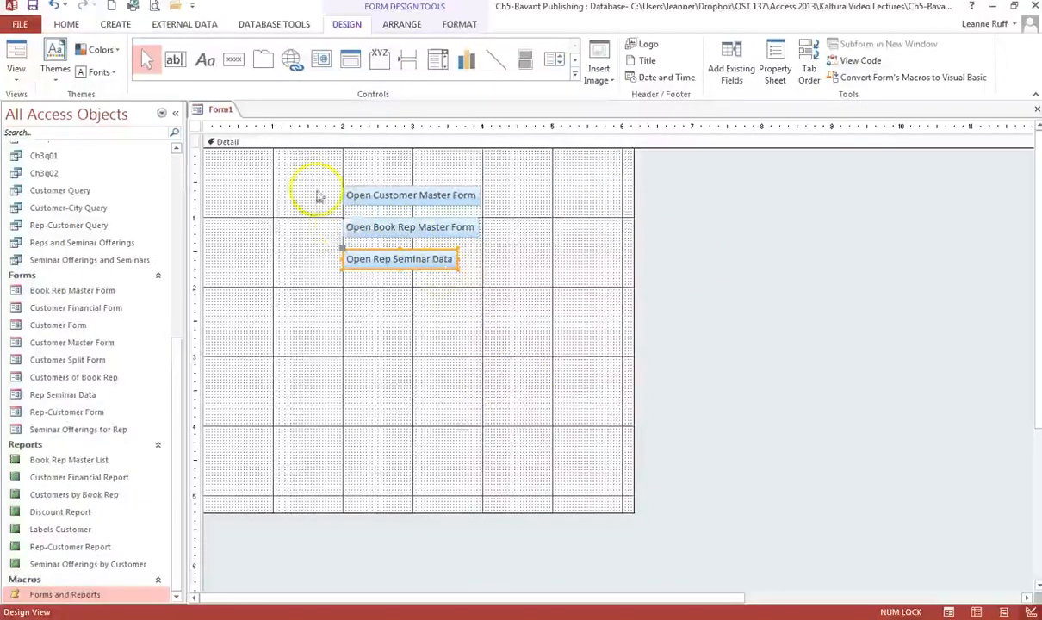
Select all three buttons and size them to the widest one.
{"action": "left_click_drag", "start_coordinate": [193, 186], "coordinate": [194, 277]}
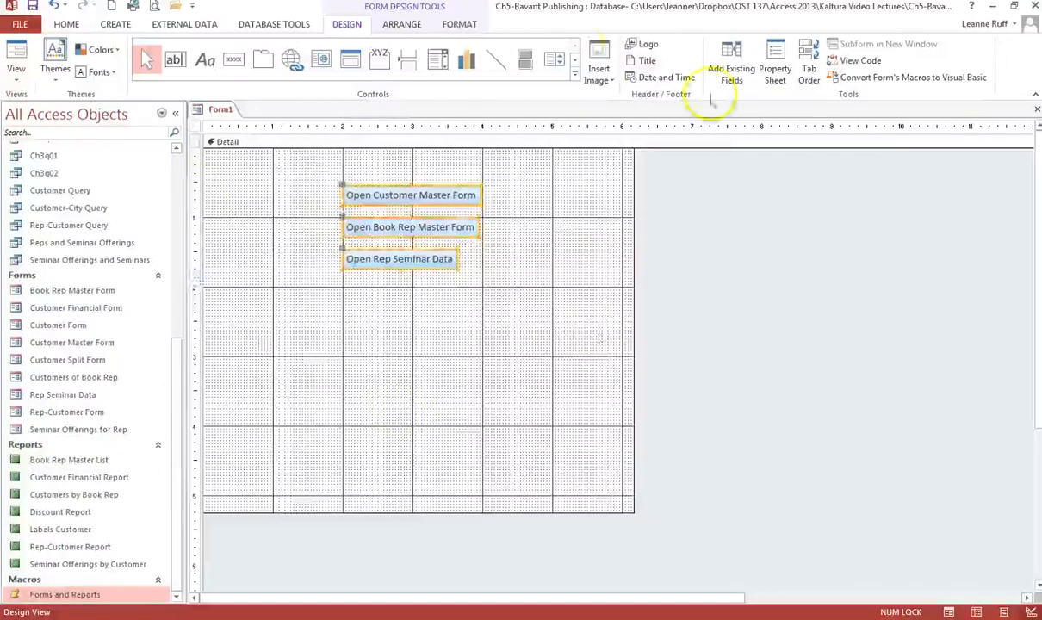
{"action": "left_click", "coordinate": [401, 24]}
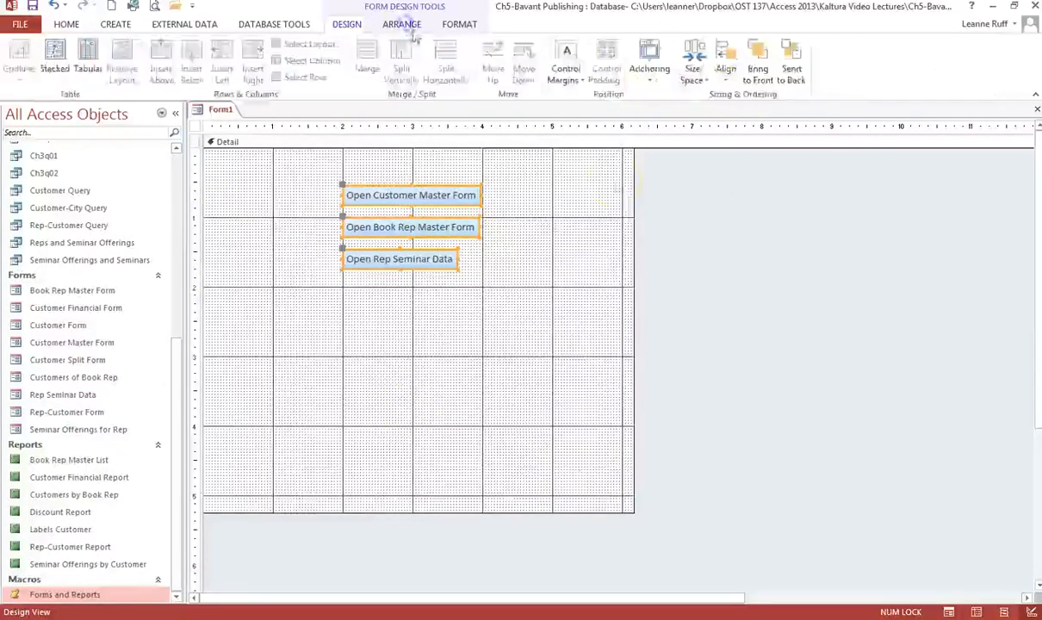
{"action": "left_click", "coordinate": [706, 82]}
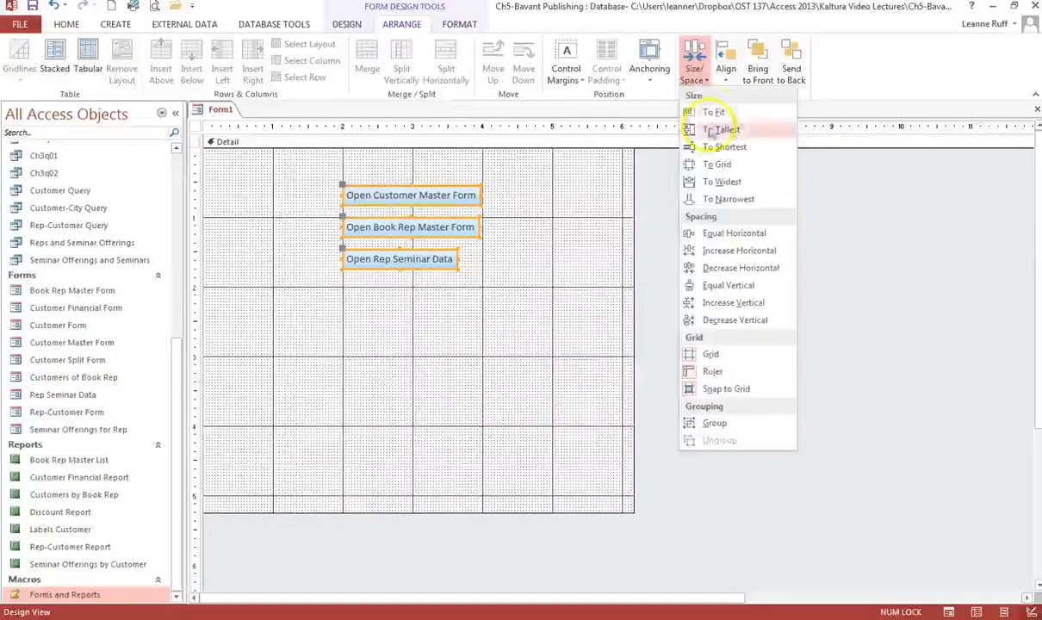
{"action": "left_click", "coordinate": [713, 184]}
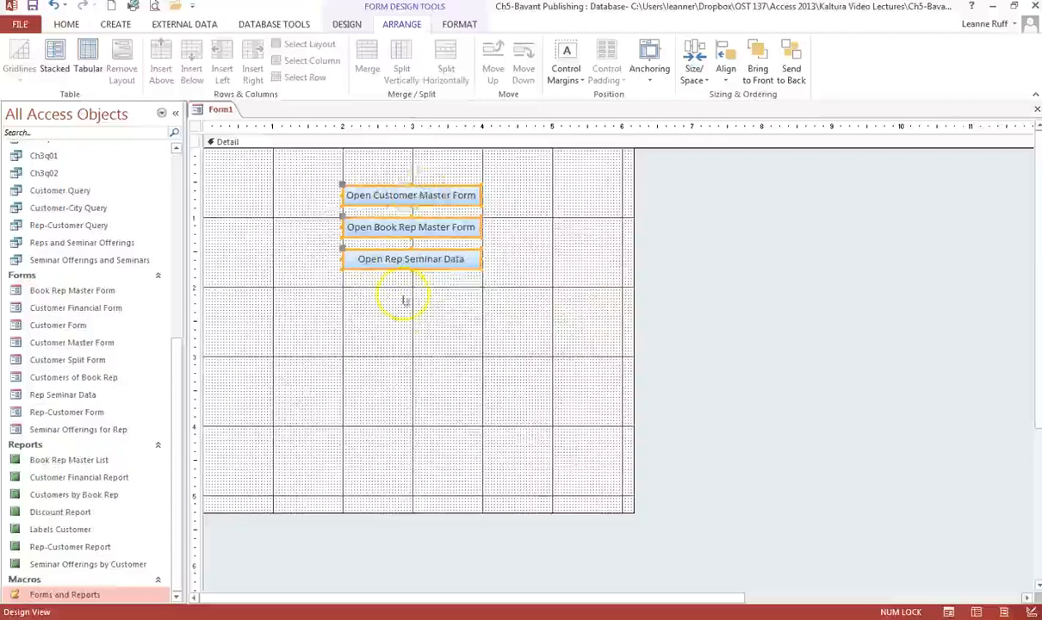
{"action": "left_click", "coordinate": [527, 251]}
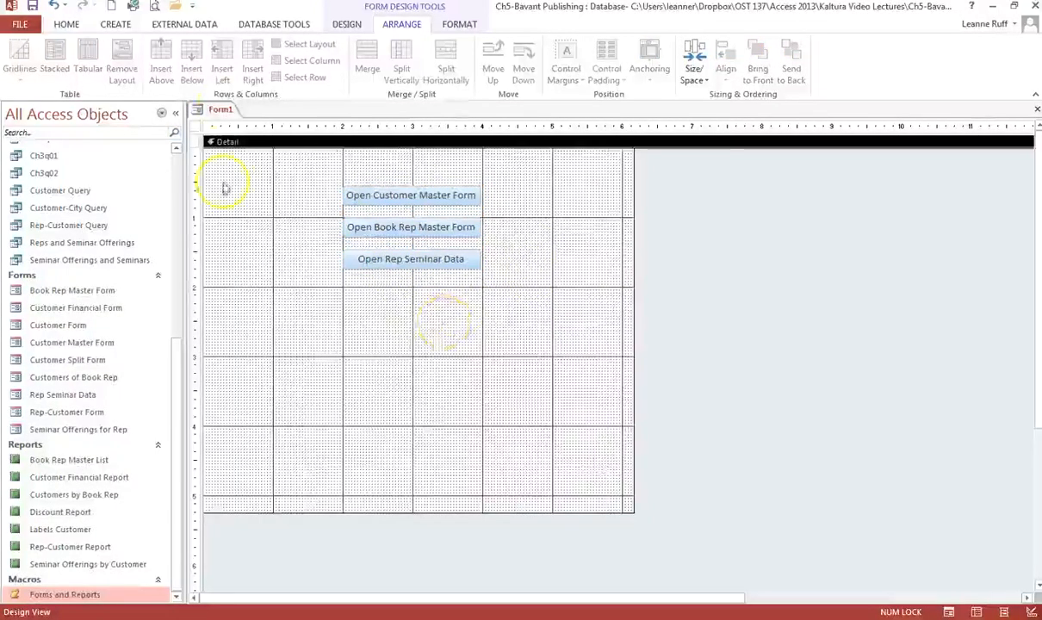
Save the form as Forms List and switch it to Form view.
{"action": "left_click", "coordinate": [32, 7]}
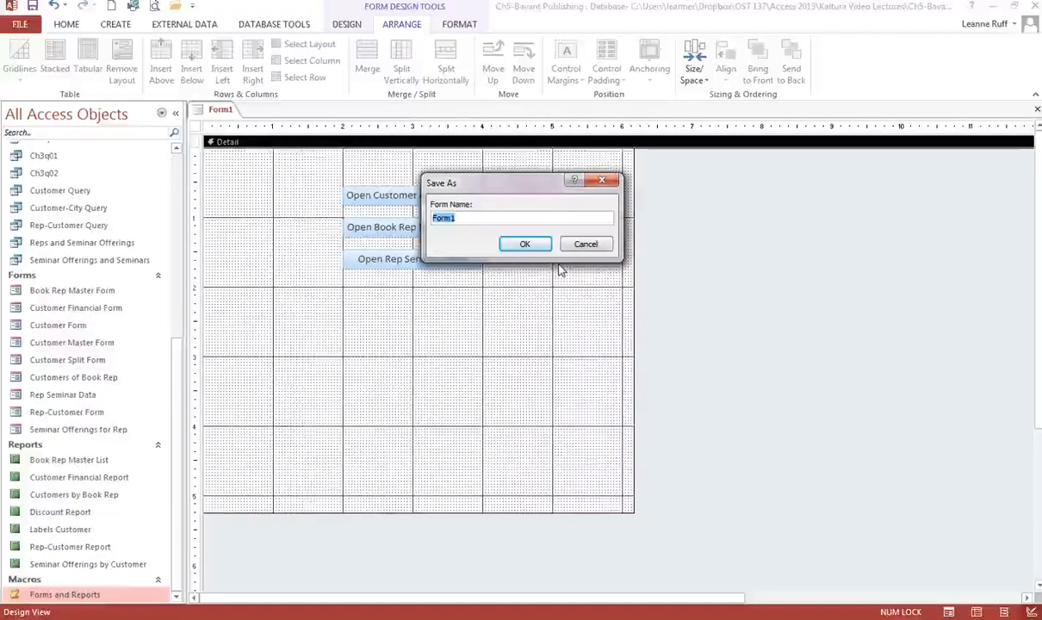
{"action": "type", "text": "Forms List"}
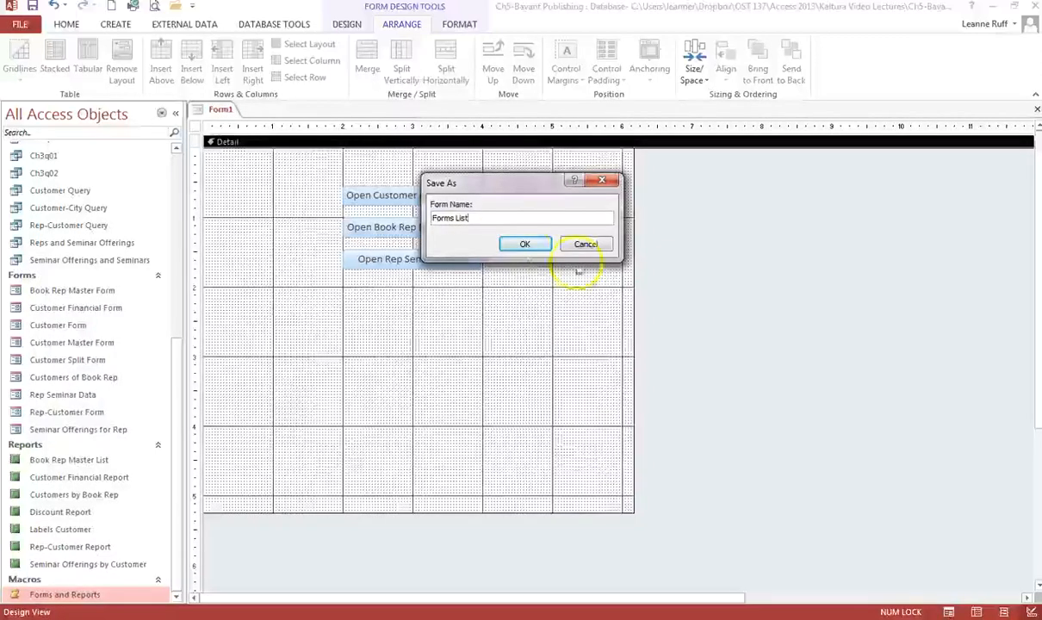
{"action": "left_click", "coordinate": [525, 244]}
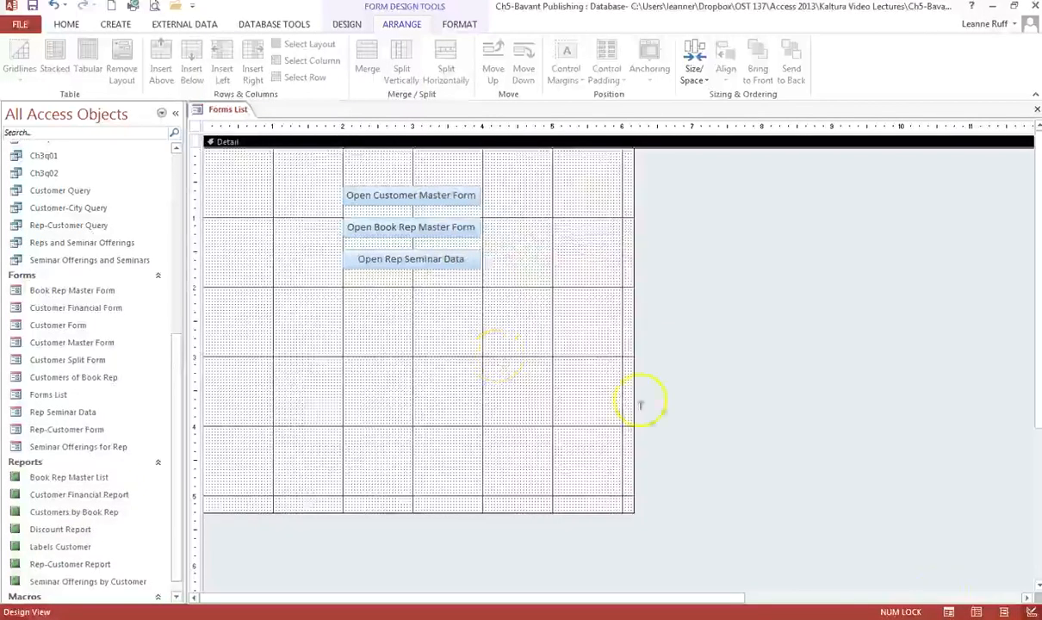
{"action": "left_click", "coordinate": [948, 612]}
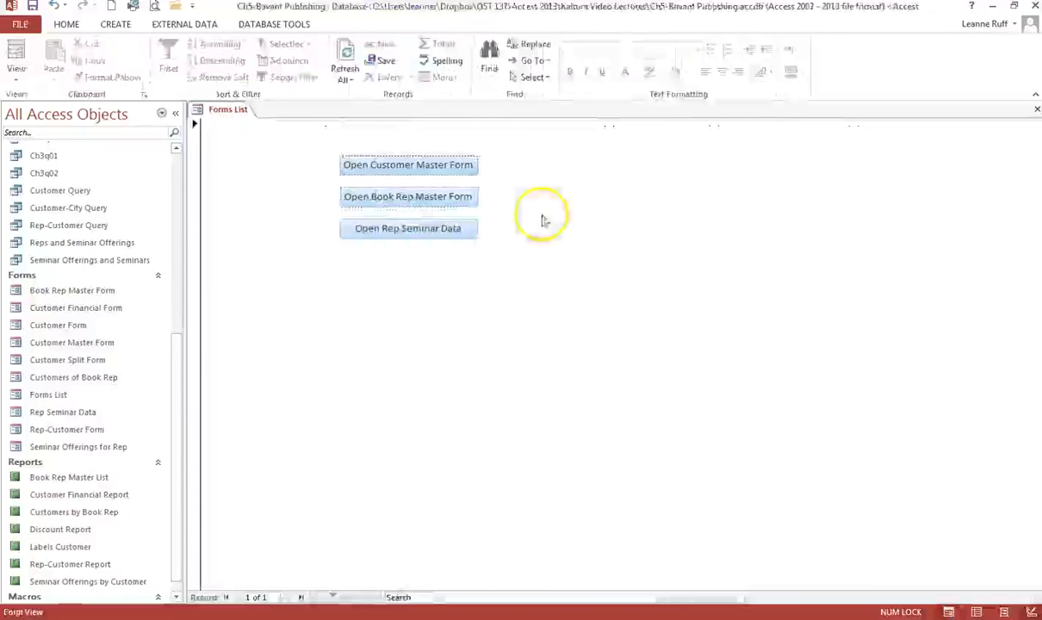
Test the Forms List buttons by opening and closing the Customer Master and Book Rep Master forms.
{"action": "left_click", "coordinate": [466, 166]}
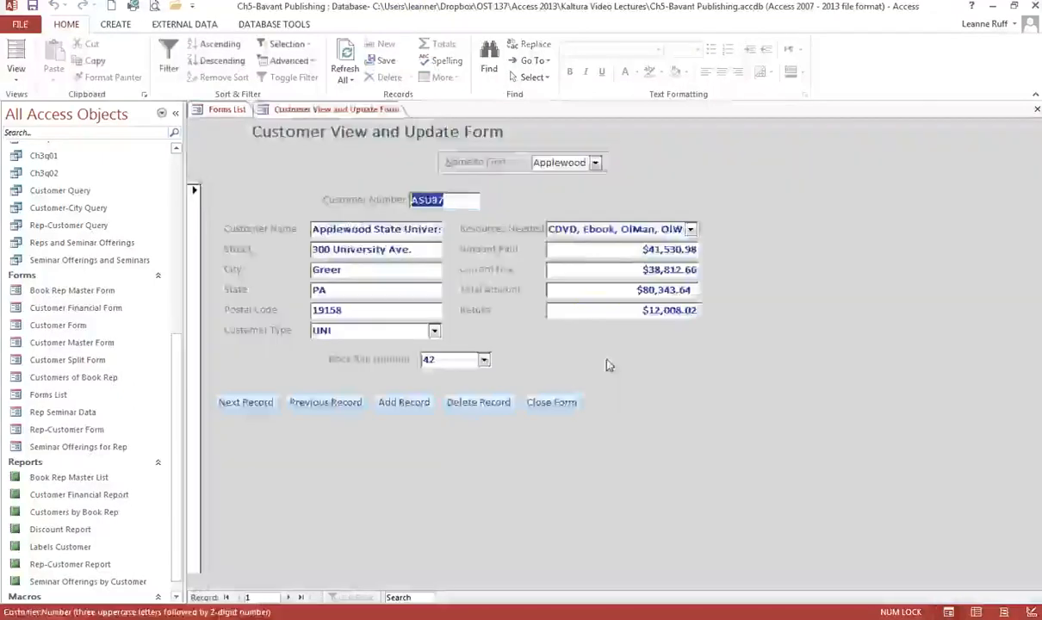
{"action": "left_click", "coordinate": [1035, 110]}
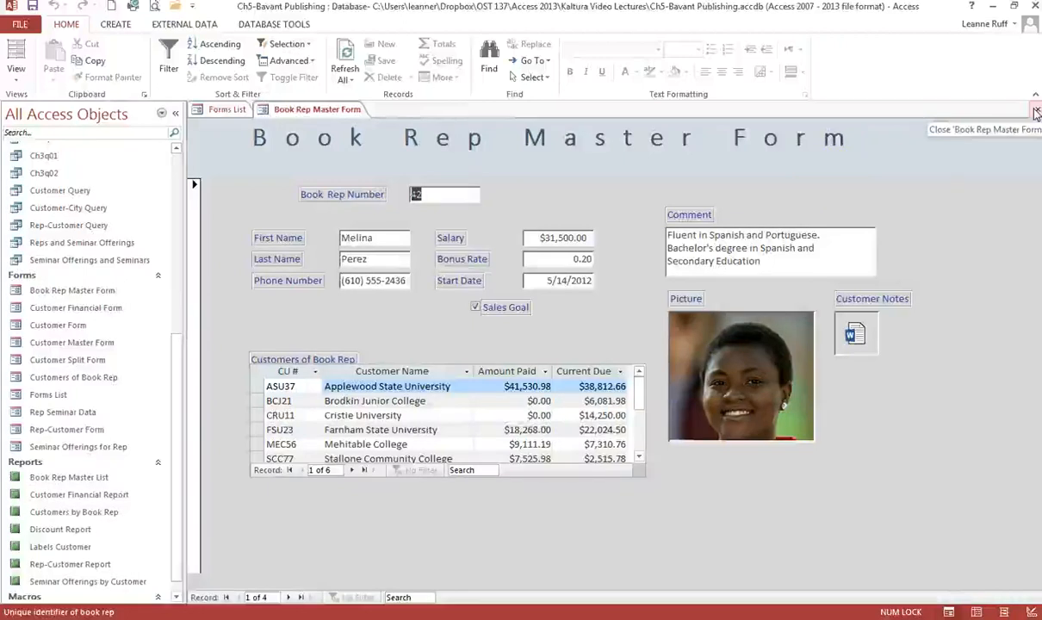
{"action": "left_click", "coordinate": [1036, 113]}
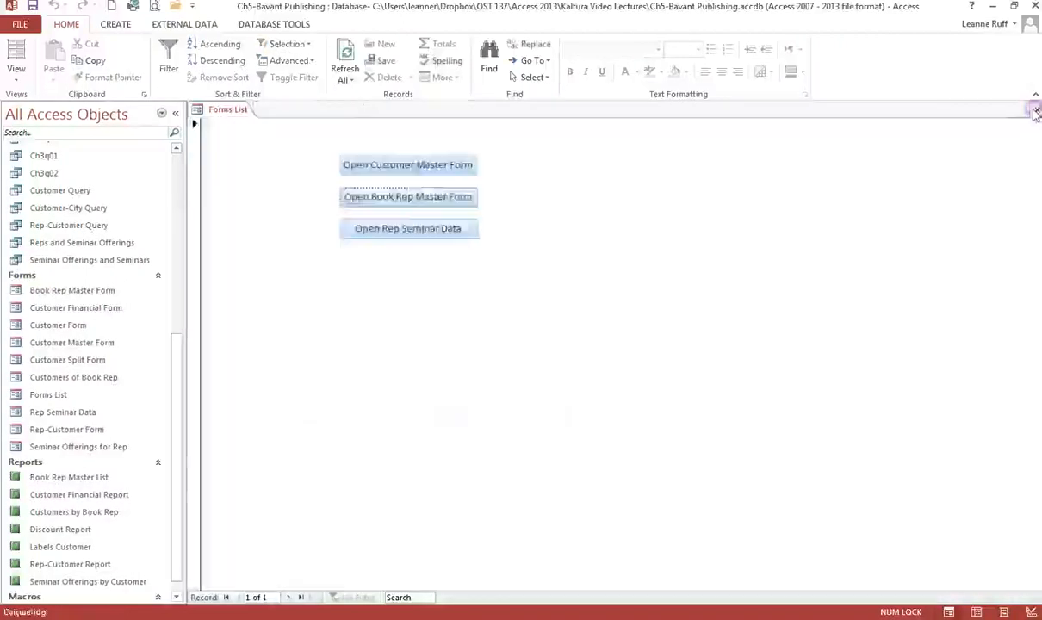
Test the Open Rep Seminar Data button, then close that form and the Forms List form.
{"action": "left_click", "coordinate": [413, 229]}
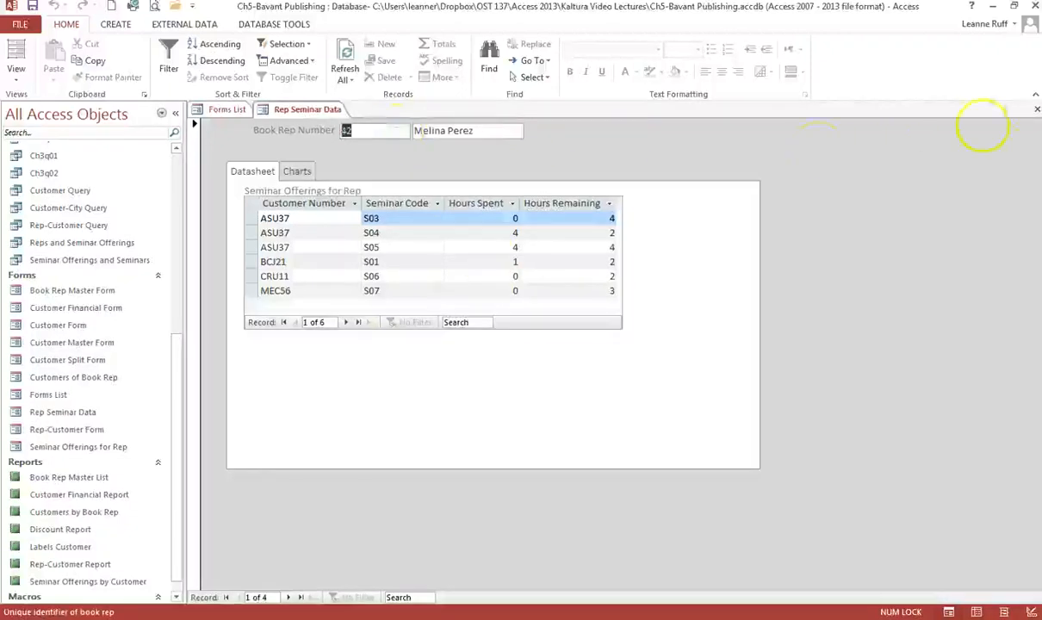
{"action": "left_click", "coordinate": [1035, 113]}
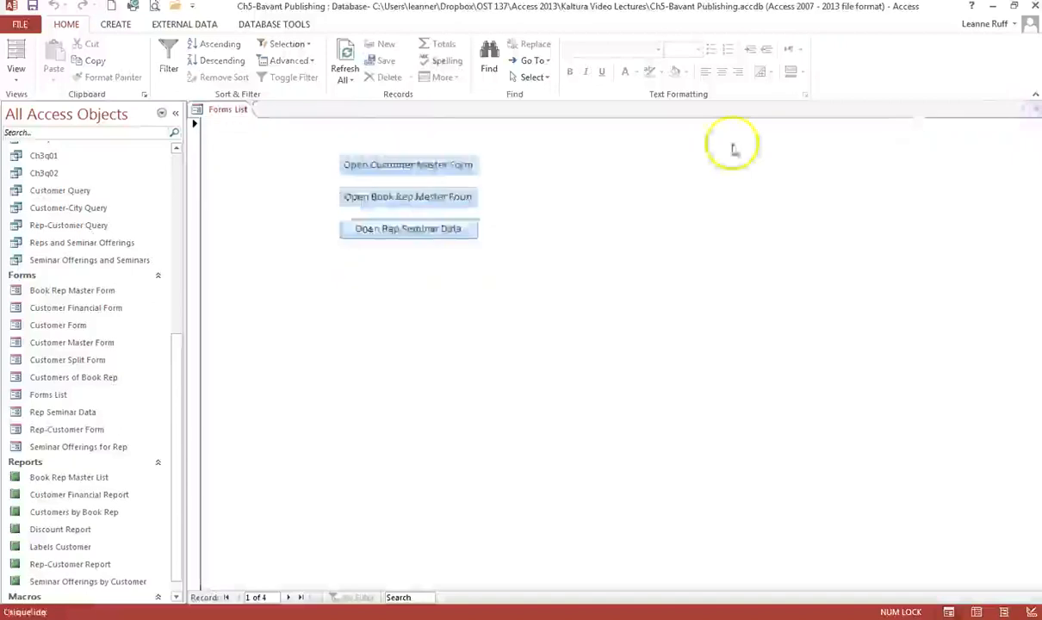
{"action": "left_click", "coordinate": [1035, 113]}
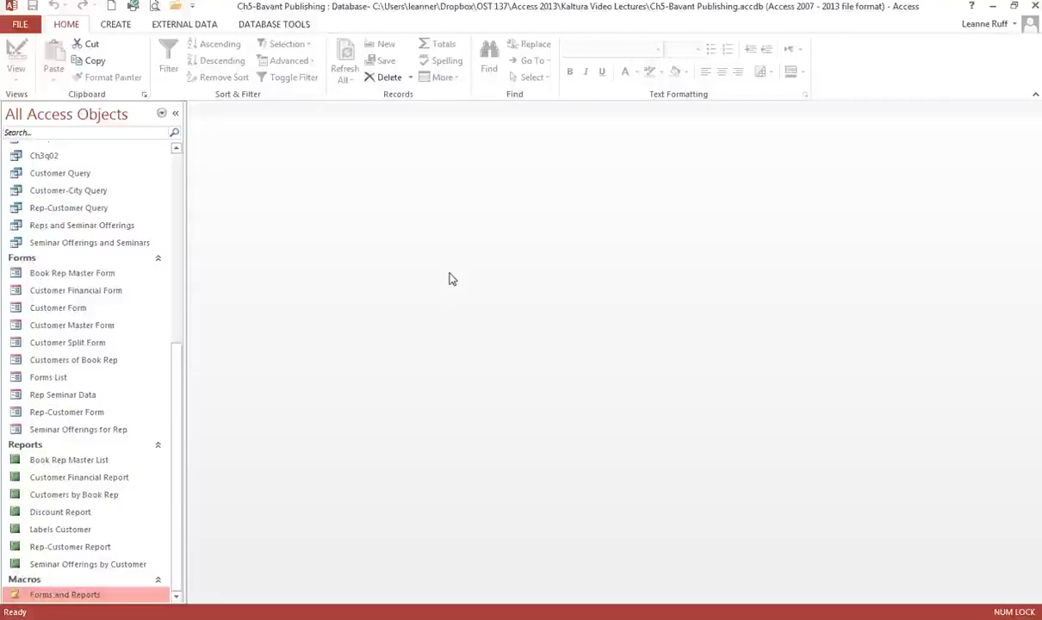
Create a new form in Design view and place an option group on it to start the Option Group Wizard.
{"action": "left_click", "coordinate": [442, 276]}
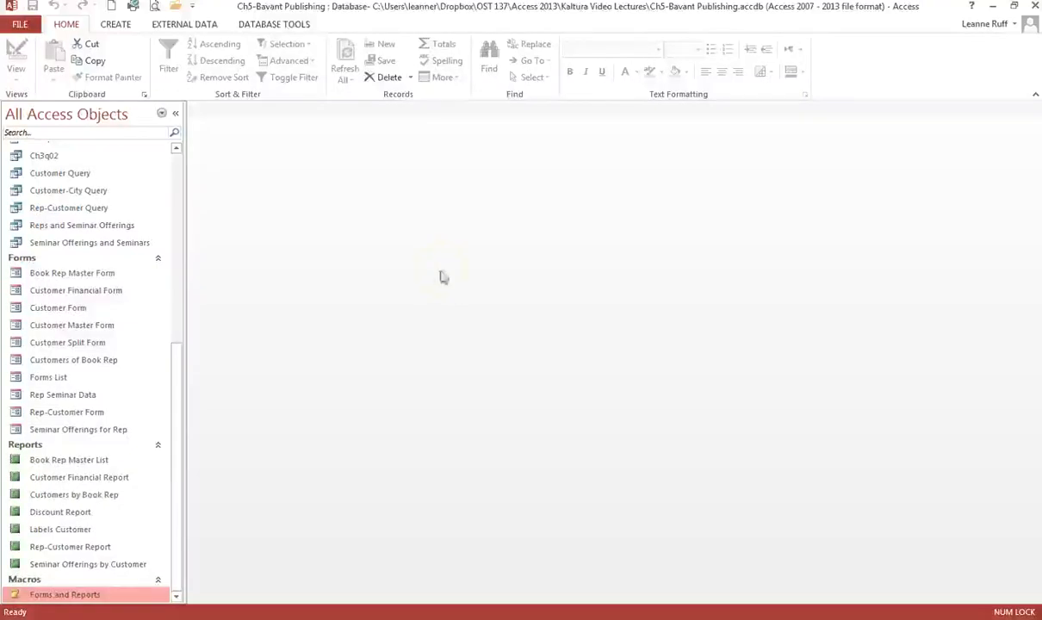
{"action": "left_click", "coordinate": [405, 315]}
{"action": "left_click", "coordinate": [126, 27]}
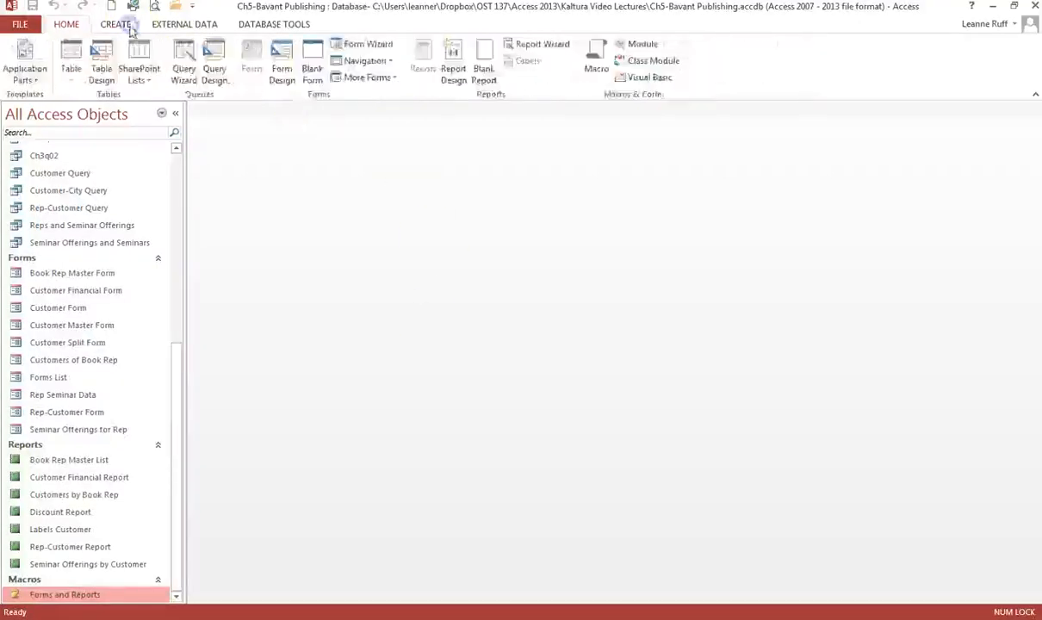
{"action": "left_click", "coordinate": [280, 74]}
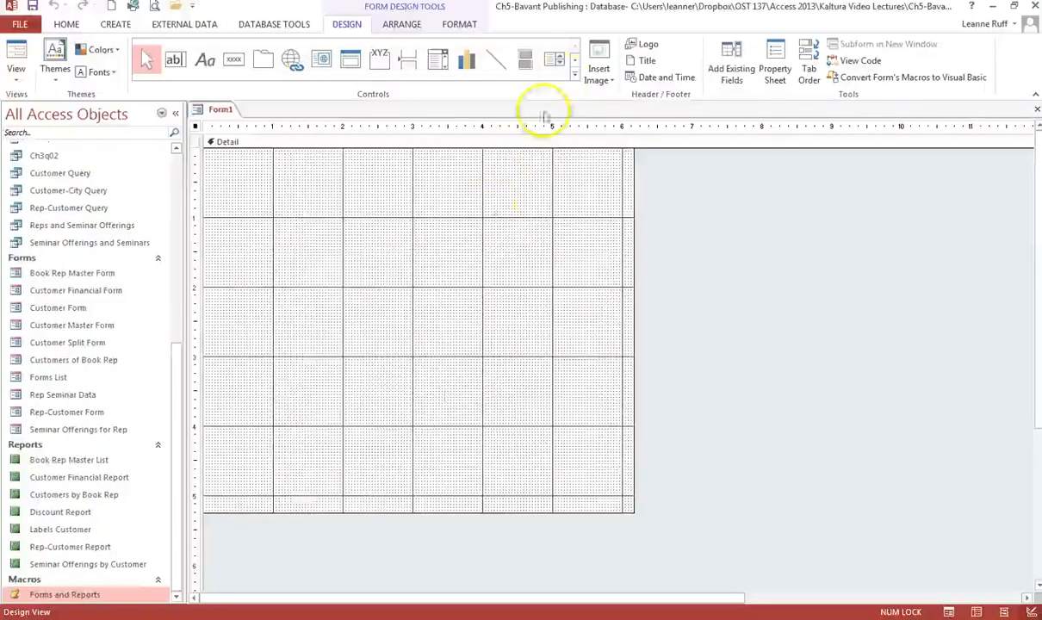
{"action": "left_click", "coordinate": [576, 75]}
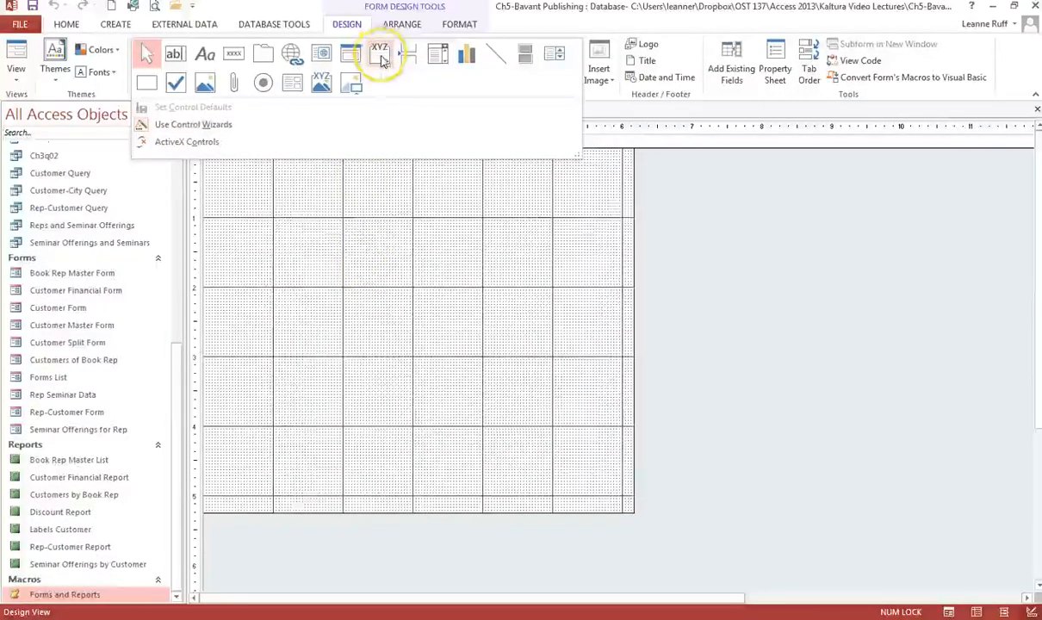
{"action": "left_click", "coordinate": [380, 57]}
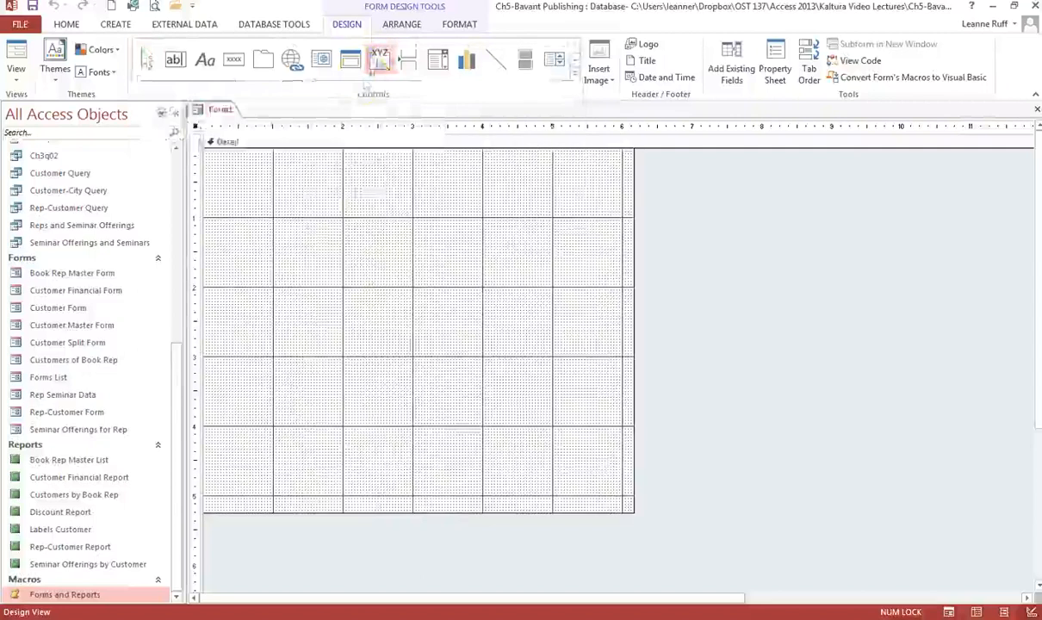
{"action": "left_click", "coordinate": [377, 67]}
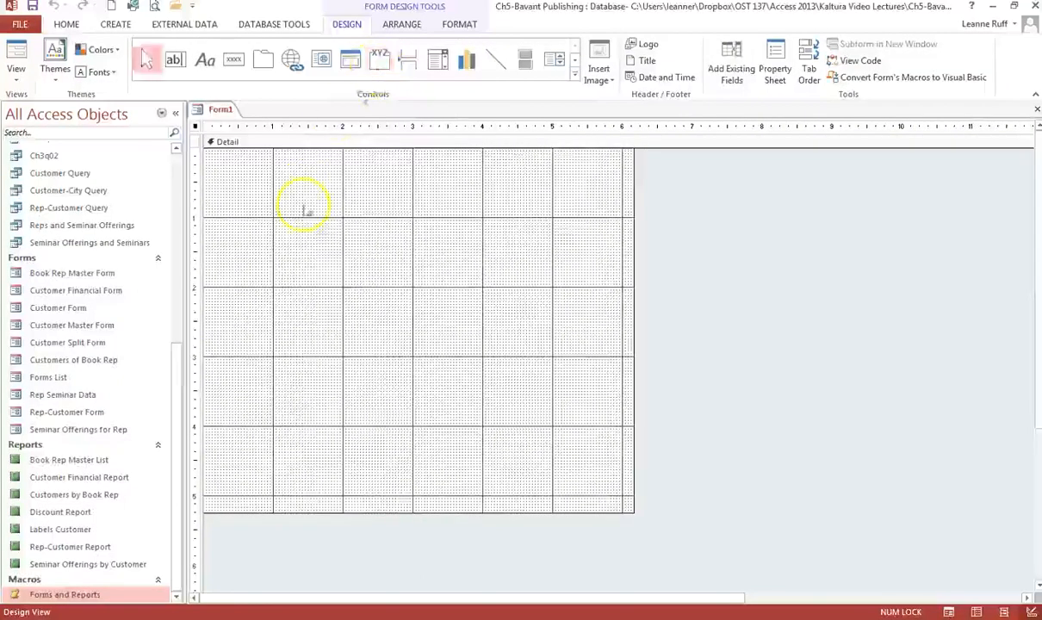
{"action": "left_click", "coordinate": [380, 59]}
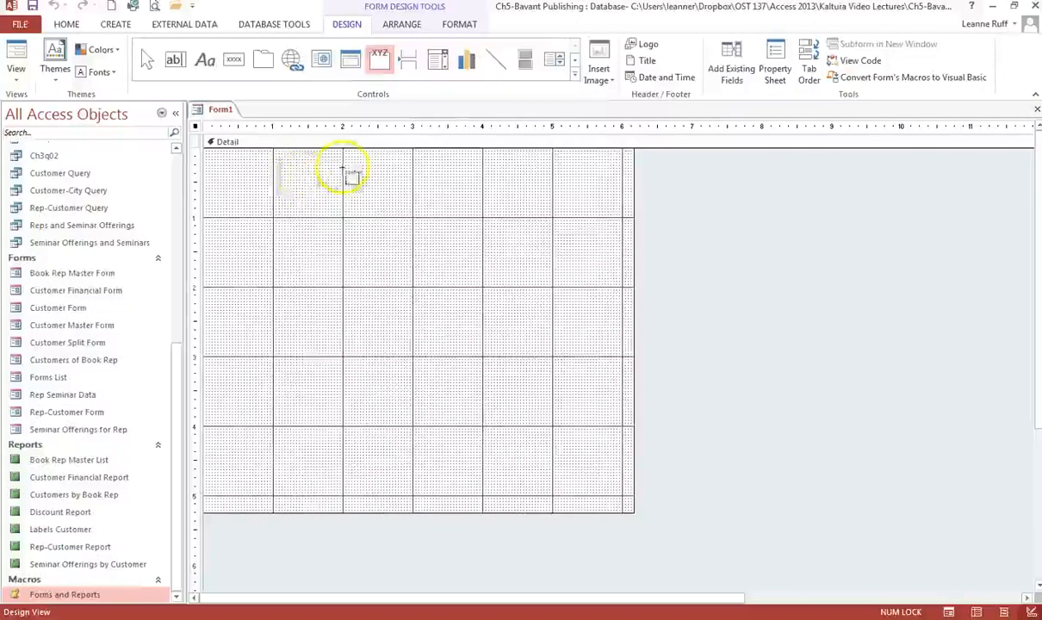
{"action": "left_click", "coordinate": [343, 167]}
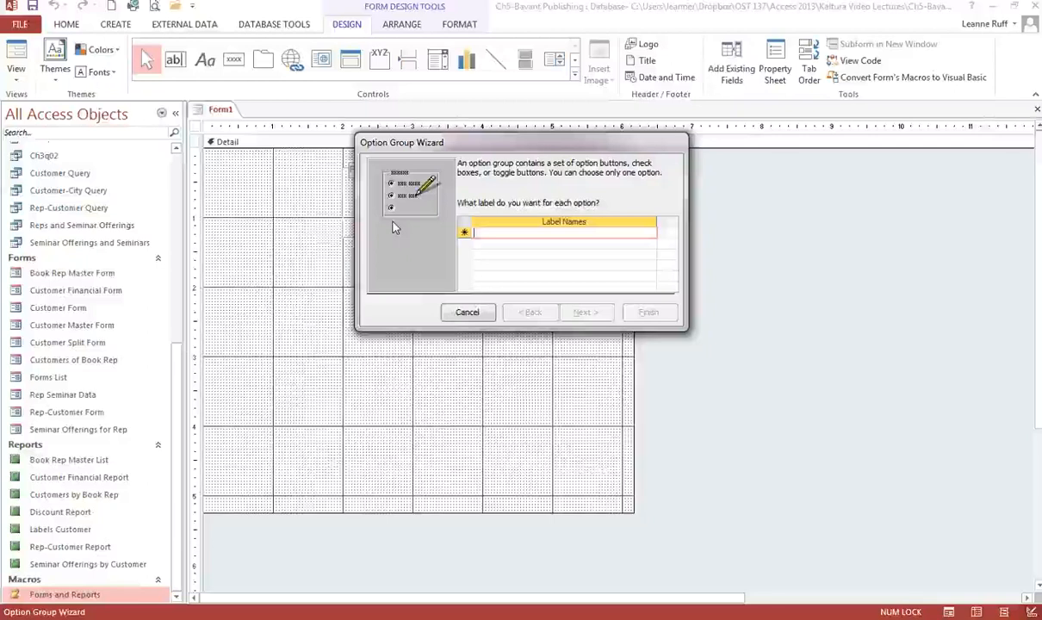
Enter the first option label as Preview Book Rep Master List.
{"action": "type", "text": "Previe"}
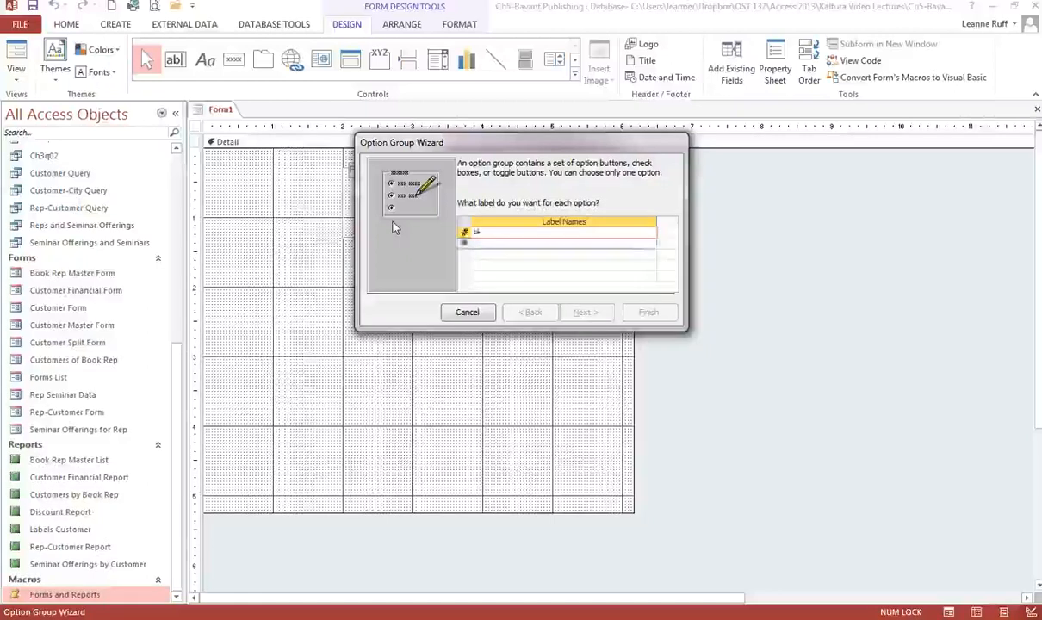
{"action": "type", "text": "w Book "}
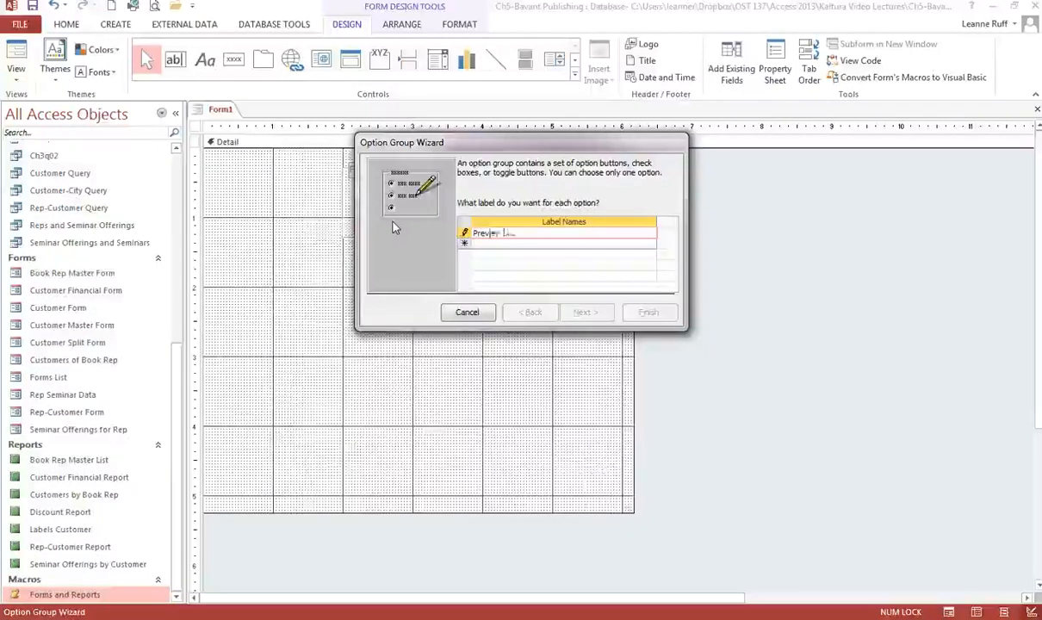
{"action": "type", "text": "Re"}
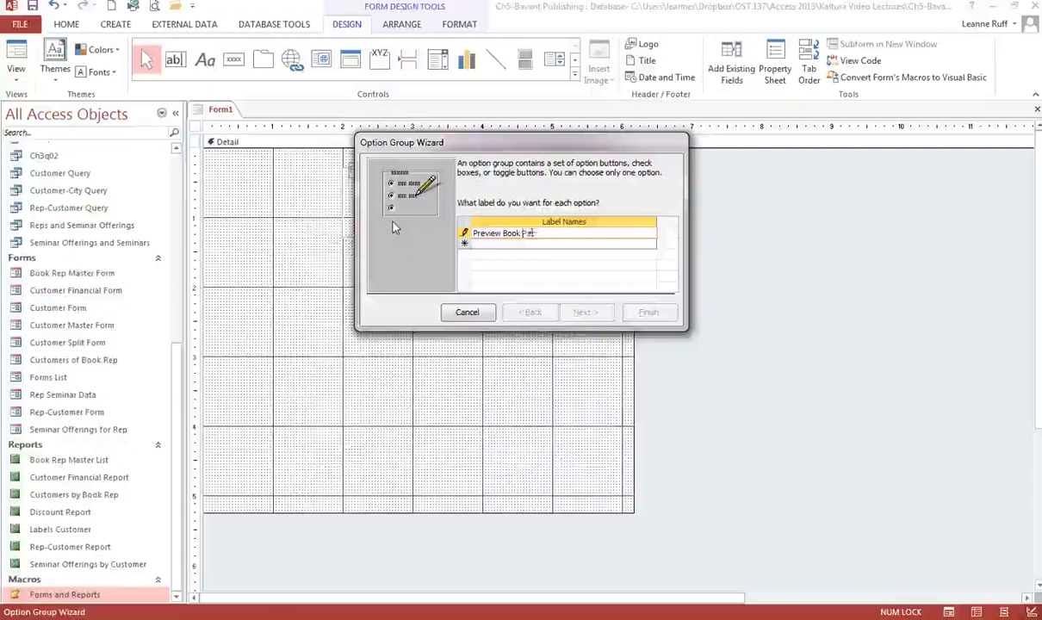
{"action": "type", "text": "p Master List"}
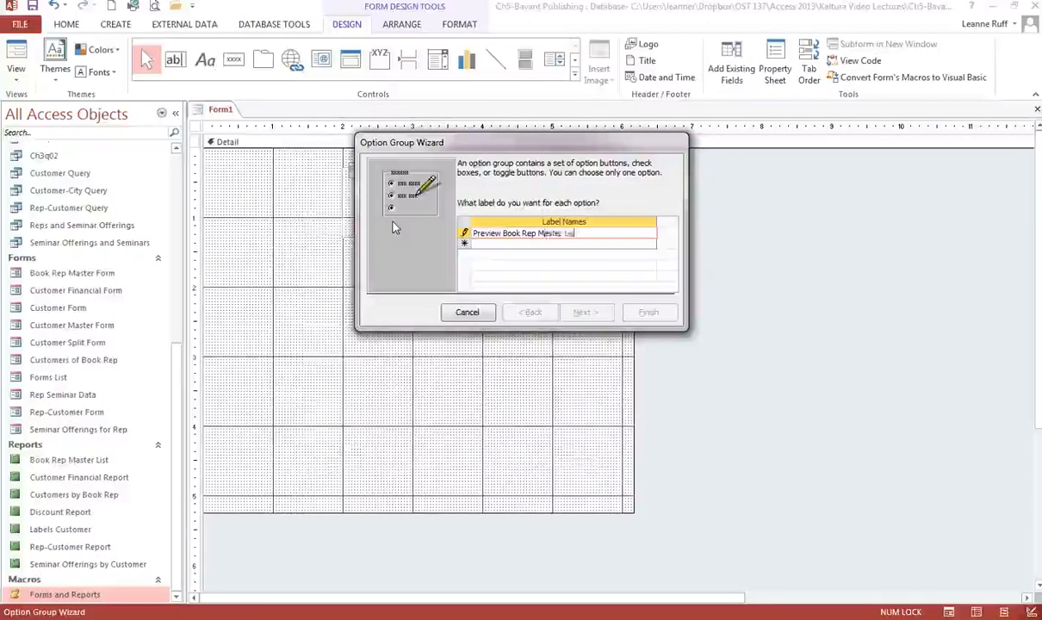
{"action": "key", "text": "Return"}
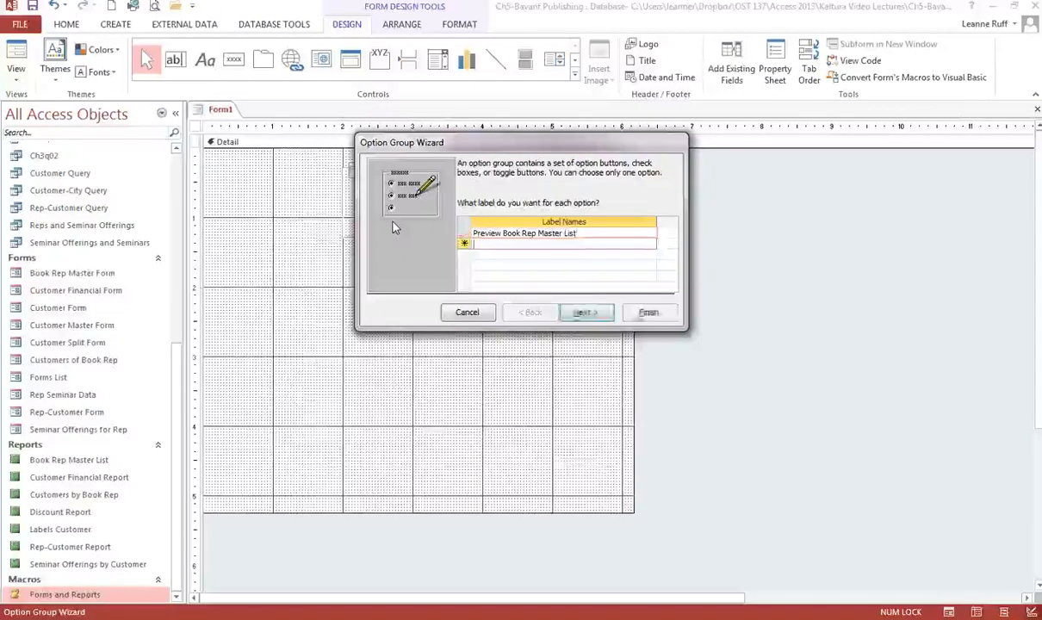
Enter the second option label as Preview Customer Financial Report.
{"action": "type", "text": "Previe"}
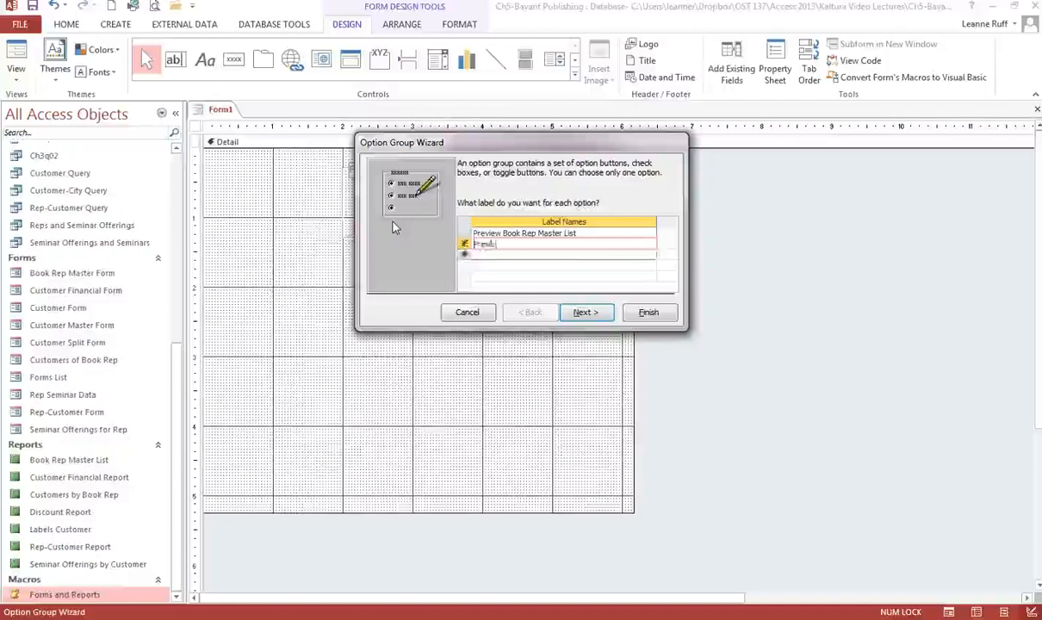
{"action": "type", "text": "w Custo"}
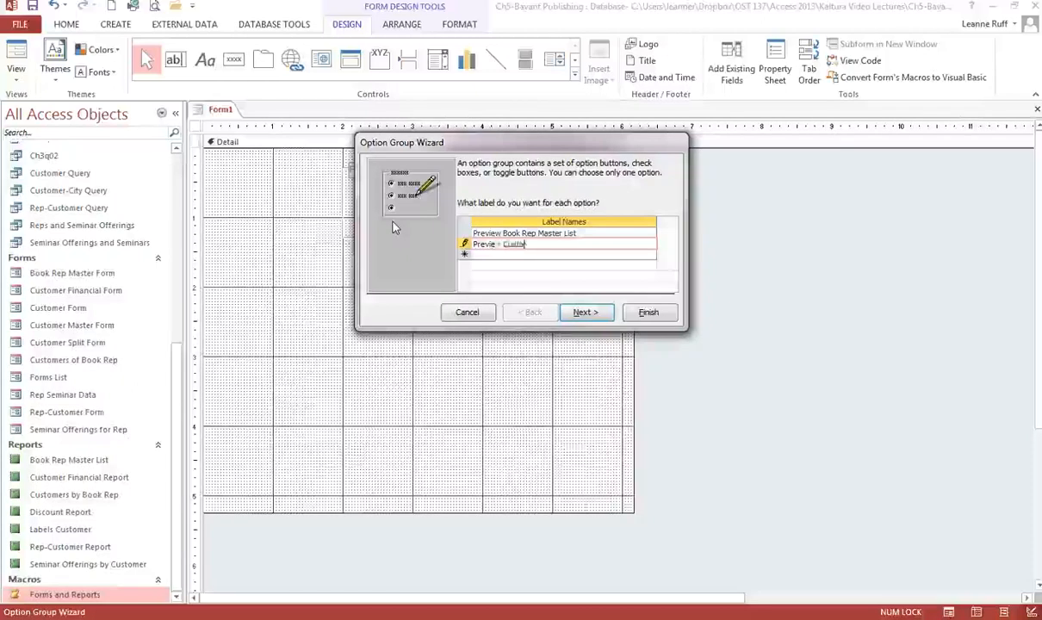
{"action": "type", "text": "mer Finan"}
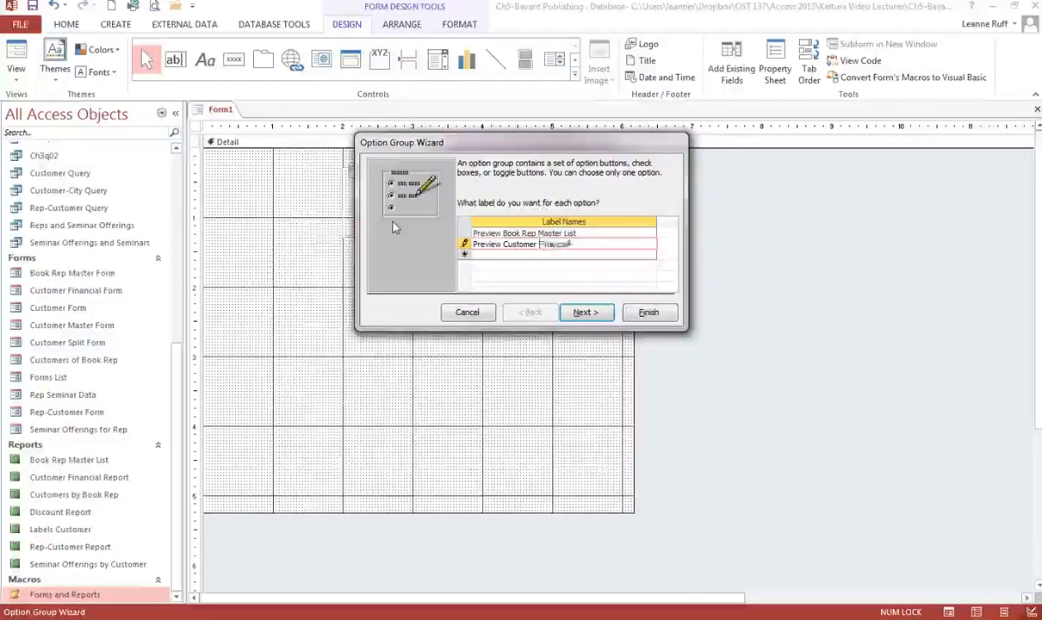
{"action": "type", "text": "cial Repo"}
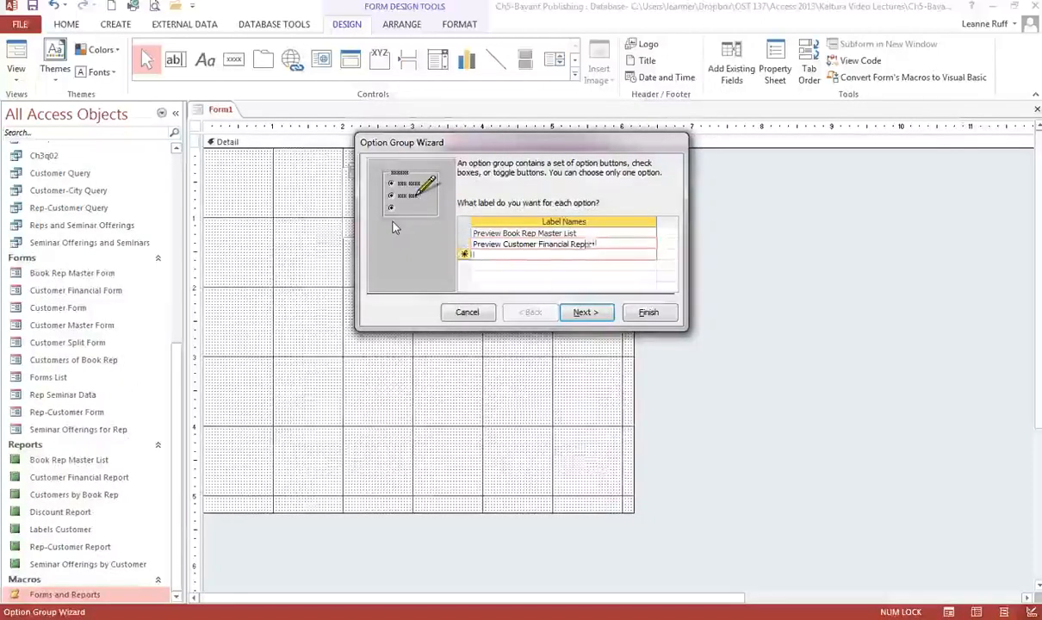
{"action": "type", "text": "rt"}
{"action": "key", "text": "Return"}
Enter the third option label as Preview Discount Report.
{"action": "type", "text": "Previe"}
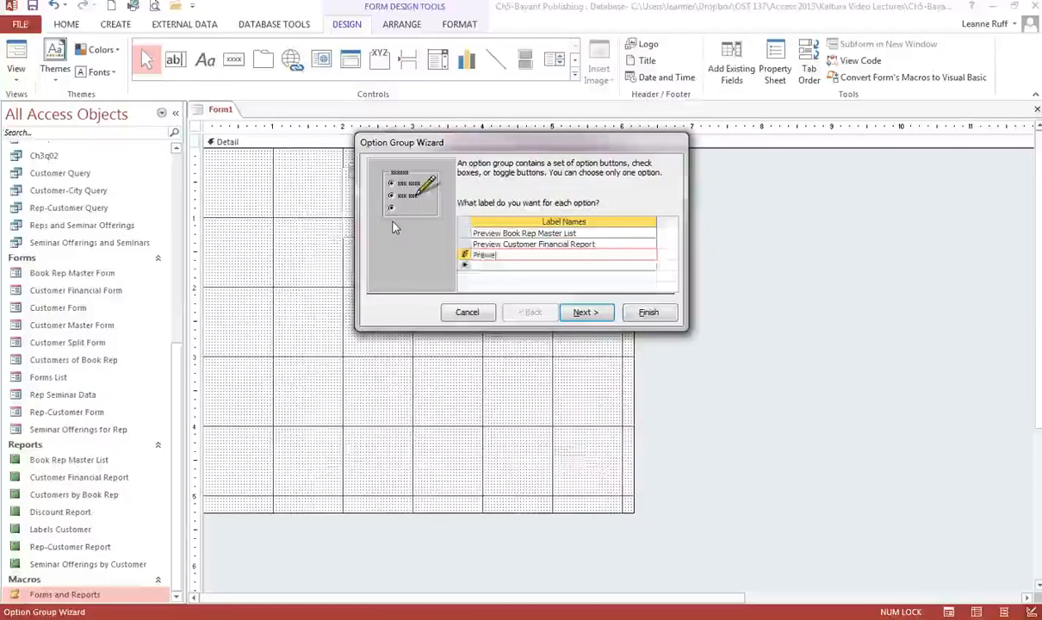
{"action": "type", "text": "w Discou"}
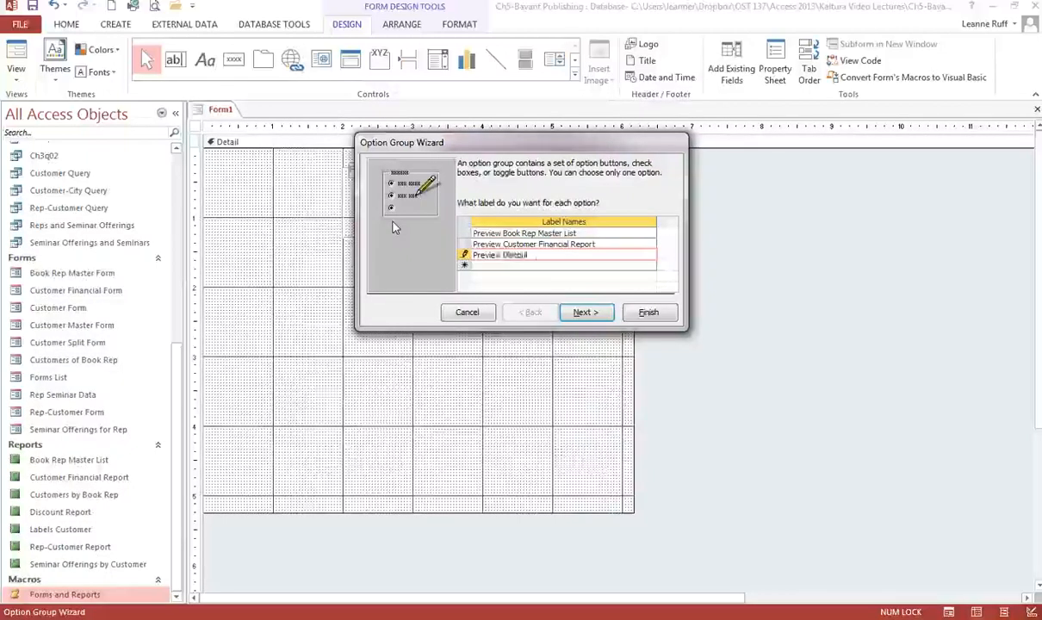
{"action": "type", "text": "nt Report"}
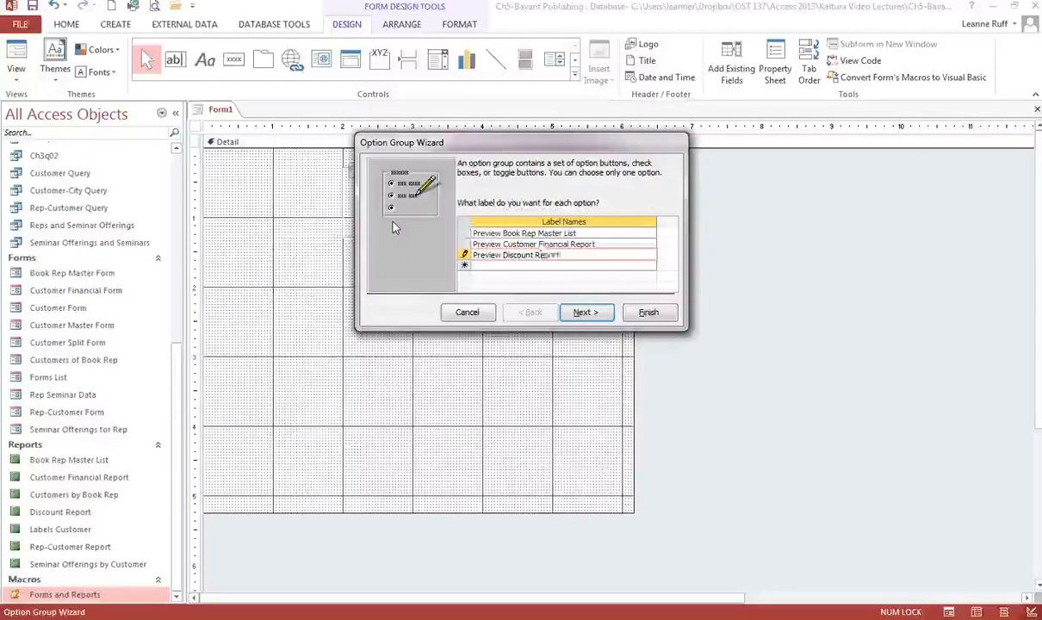
{"action": "key", "text": "Return"}
Enter the fourth option label as Export Book Rep Master List.
{"action": "type", "text": "Export"}
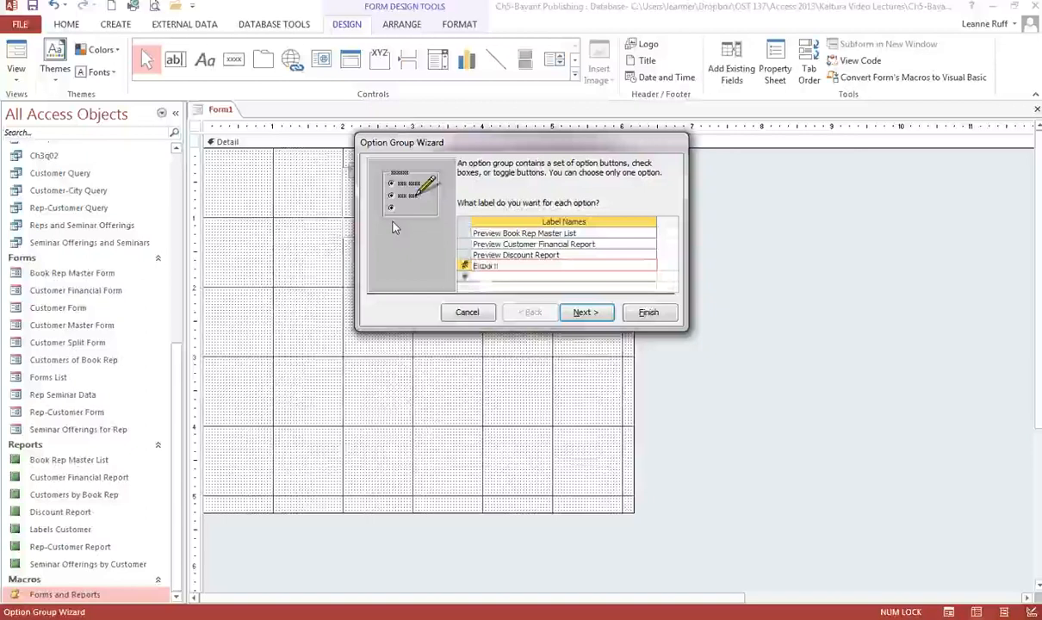
{"action": "type", "text": " list"}
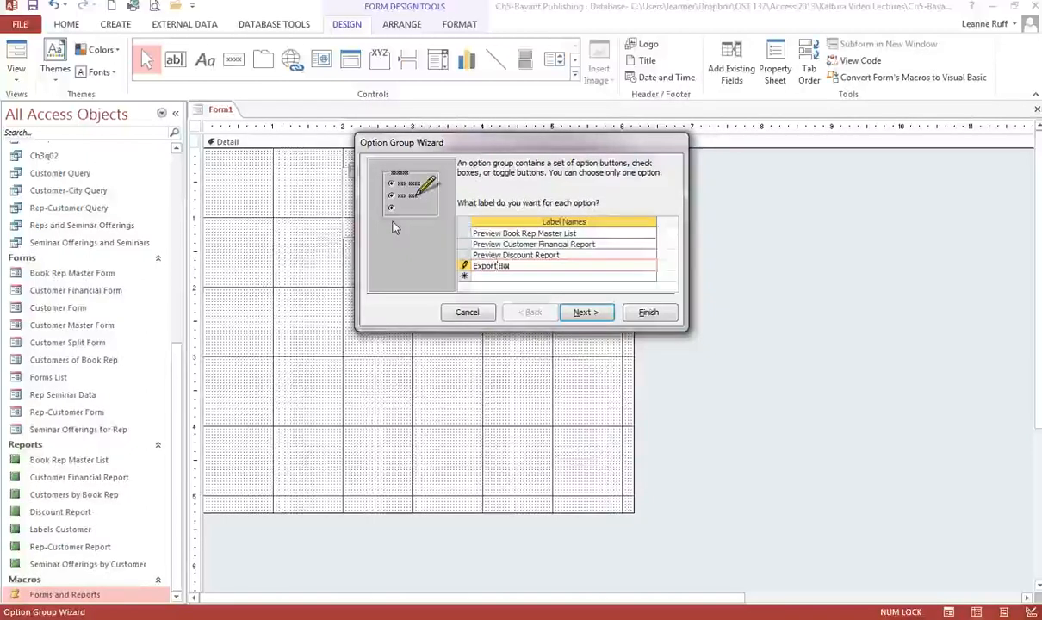
{"action": "key", "text": "BackSpace"}
{"action": "key", "text": "BackSpace"}
{"action": "key", "text": "BackSpace"}
{"action": "type", "text": "Book Re"}
{"action": "type", "text": "ast"}
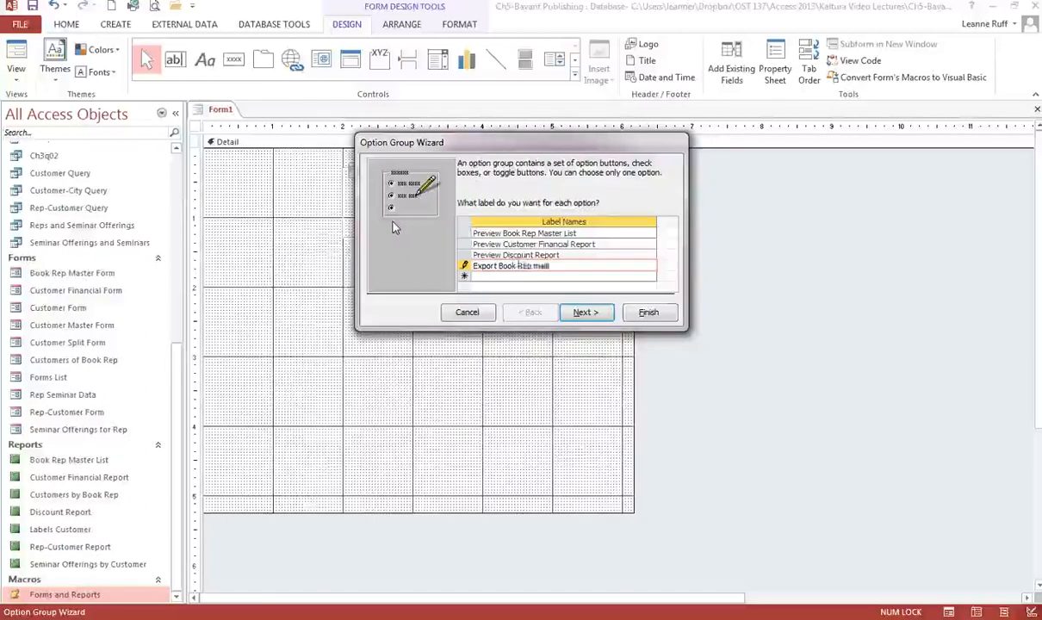
{"action": "key", "text": "BackSpace"}
{"action": "key", "text": "BackSpace"}
{"action": "key", "text": "BackSpace"}
{"action": "key", "text": "BackSpace"}
{"action": "type", "text": "Master"}
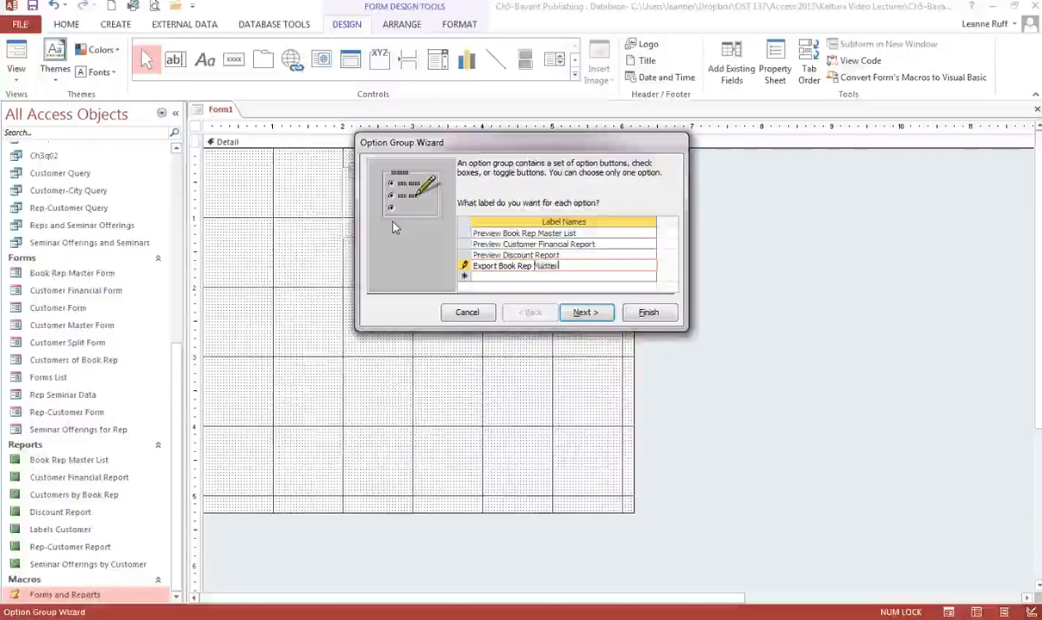
{"action": "type", "text": " List"}
{"action": "key", "text": "Tab"}
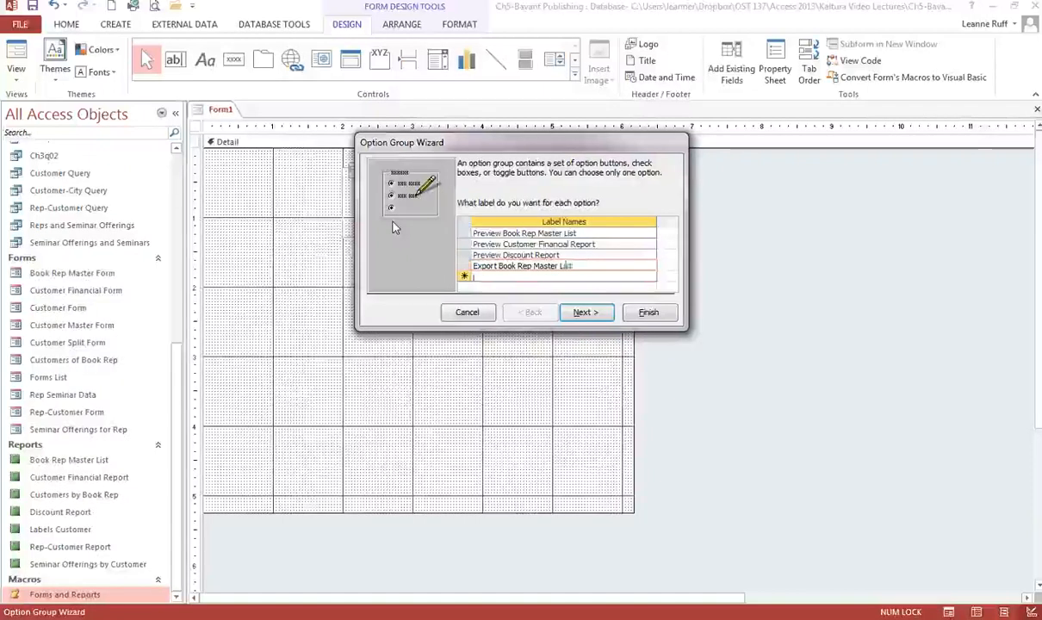
Enter the fifth option label as Export Customer Financial Report.
{"action": "type", "text": "E"}
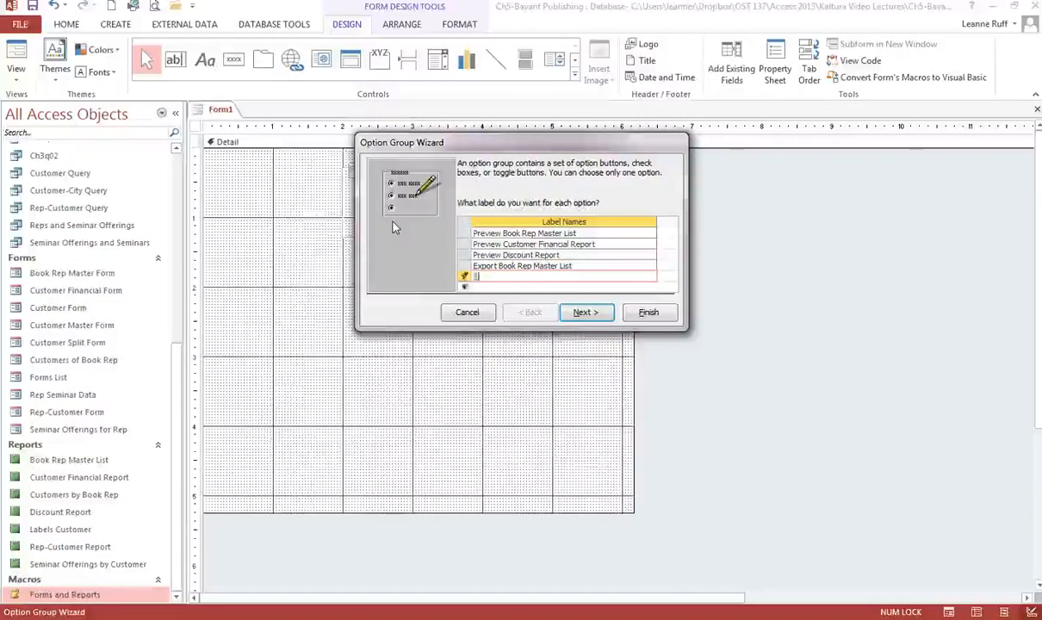
{"action": "type", "text": "xport Customer"}
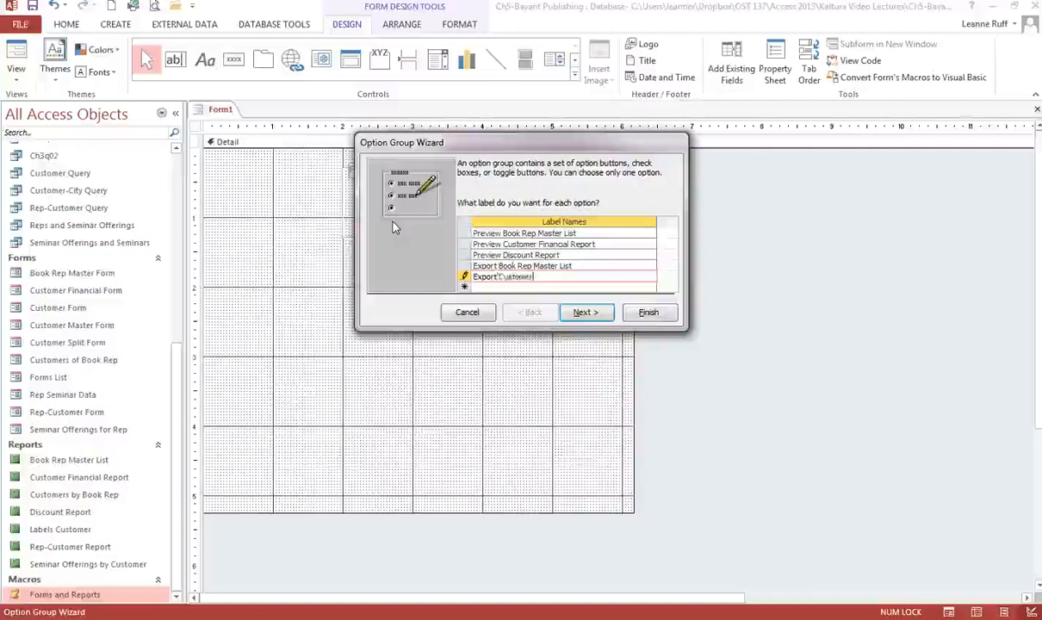
{"action": "type", "text": " Financial Repor"}
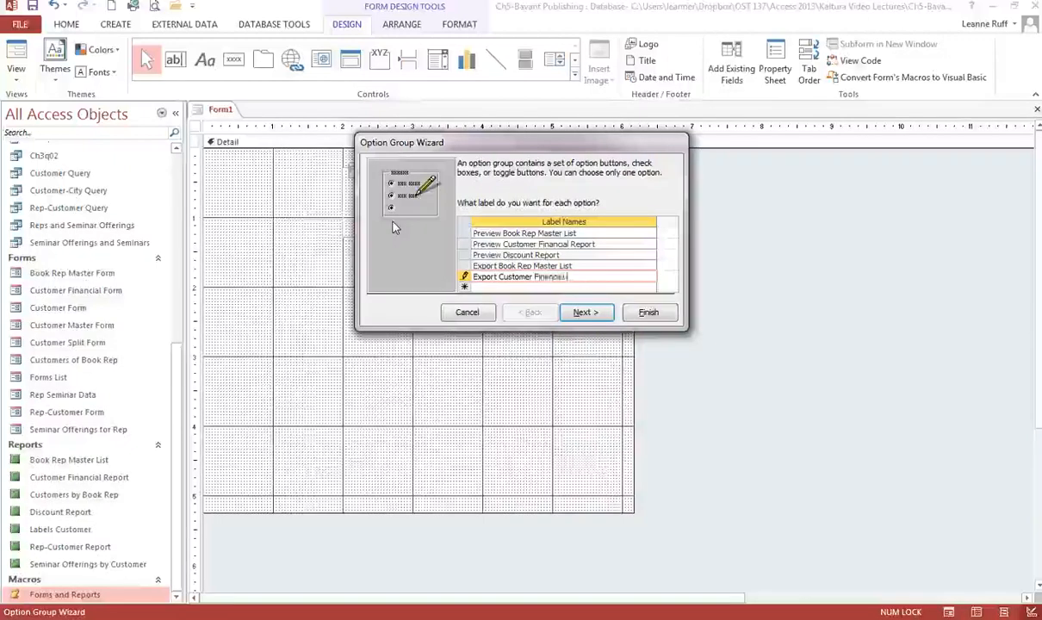
{"action": "type", "text": "t"}
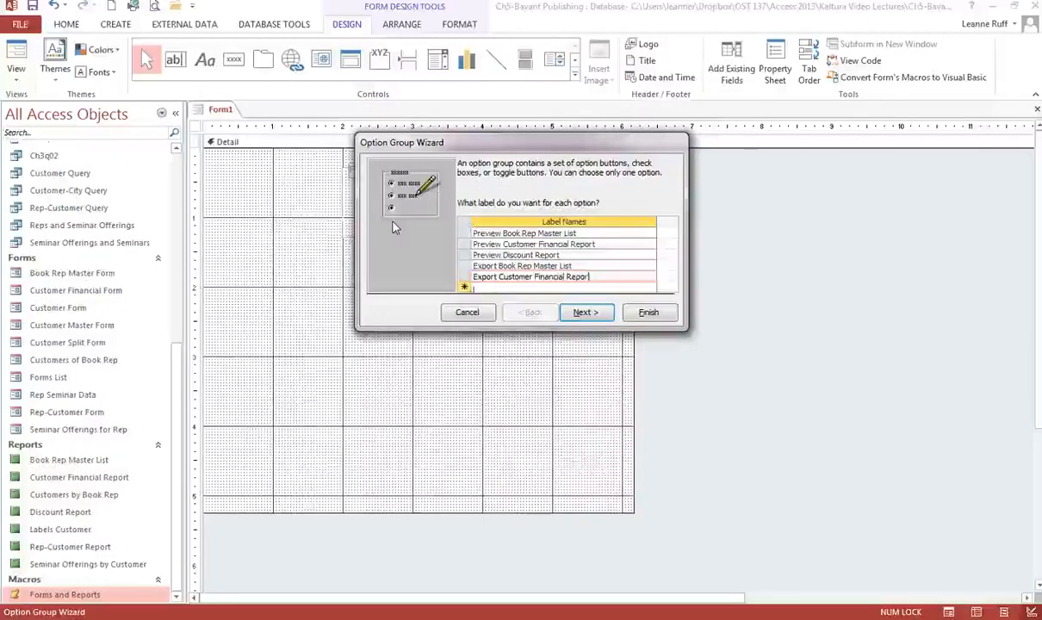
Enter the sixth option label as Export Discount Report.
{"action": "key", "text": "Down"}
{"action": "type", "text": "Expo"}
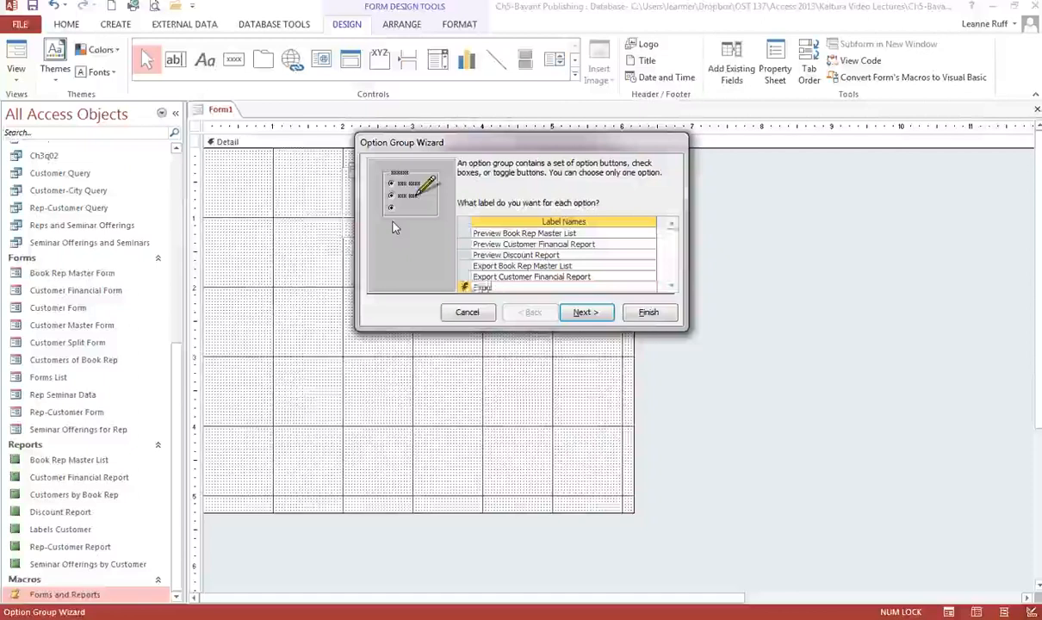
{"action": "type", "text": "rt Discount Report"}
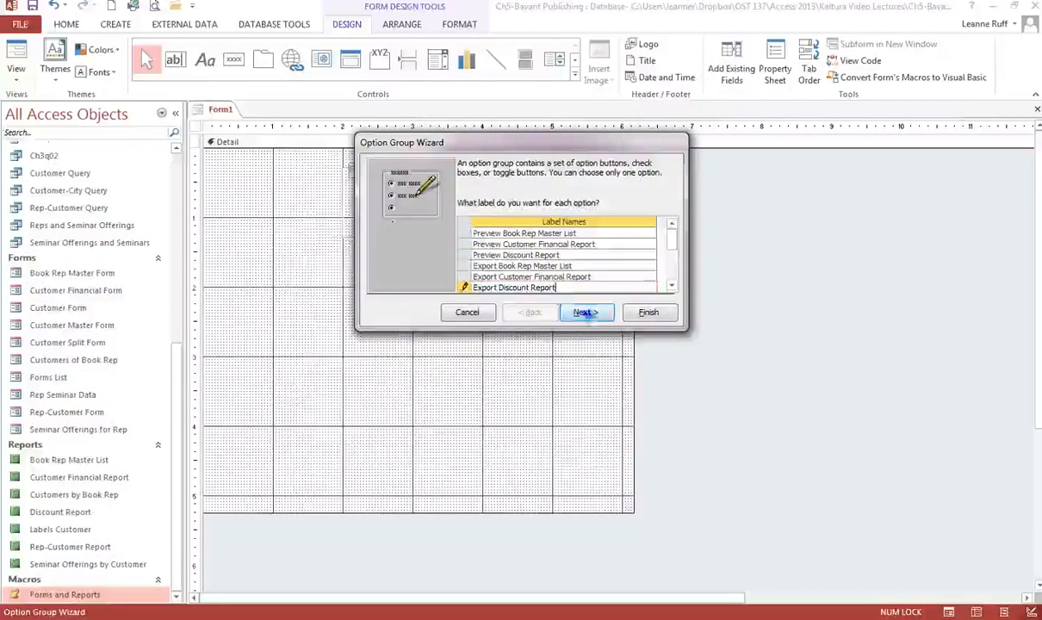
Choose no default option, then keep the default option values and the option-button style in the wizard.
{"action": "left_click", "coordinate": [581, 315]}
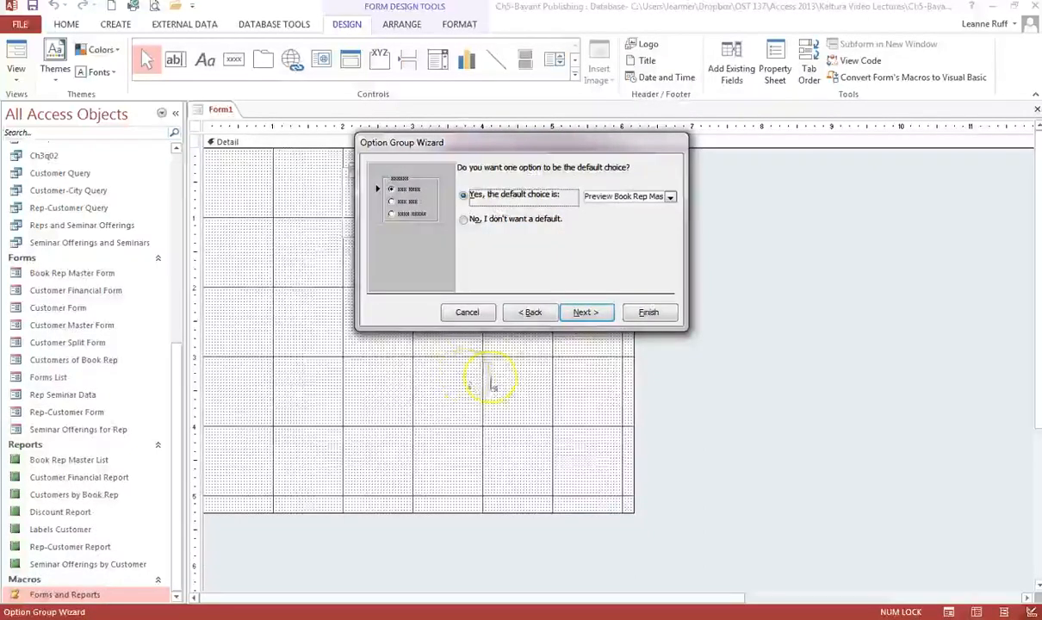
{"action": "left_click", "coordinate": [471, 219]}
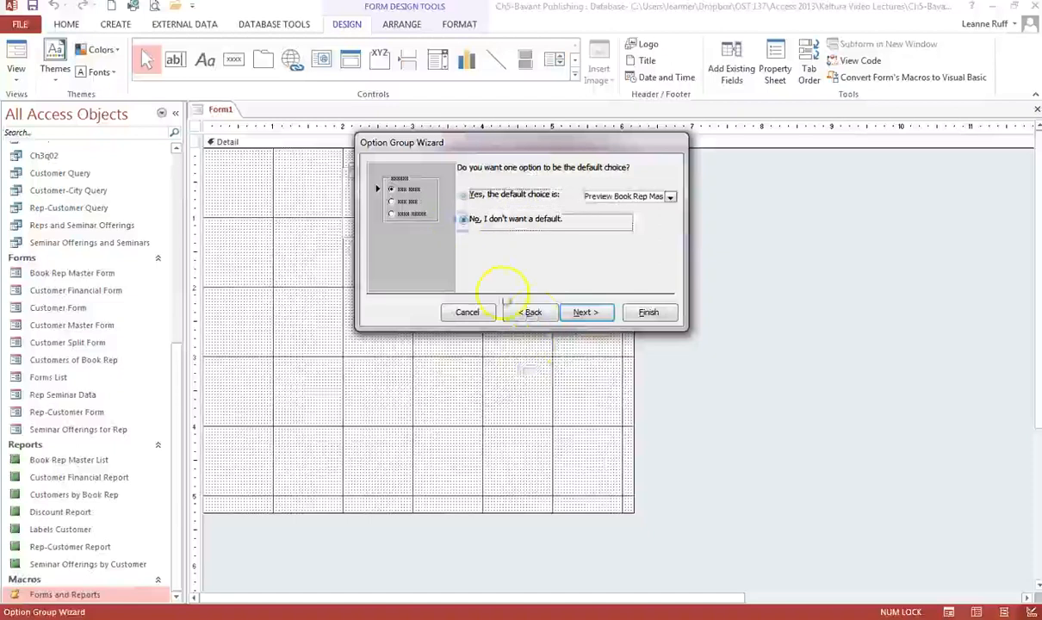
{"action": "left_click", "coordinate": [588, 314]}
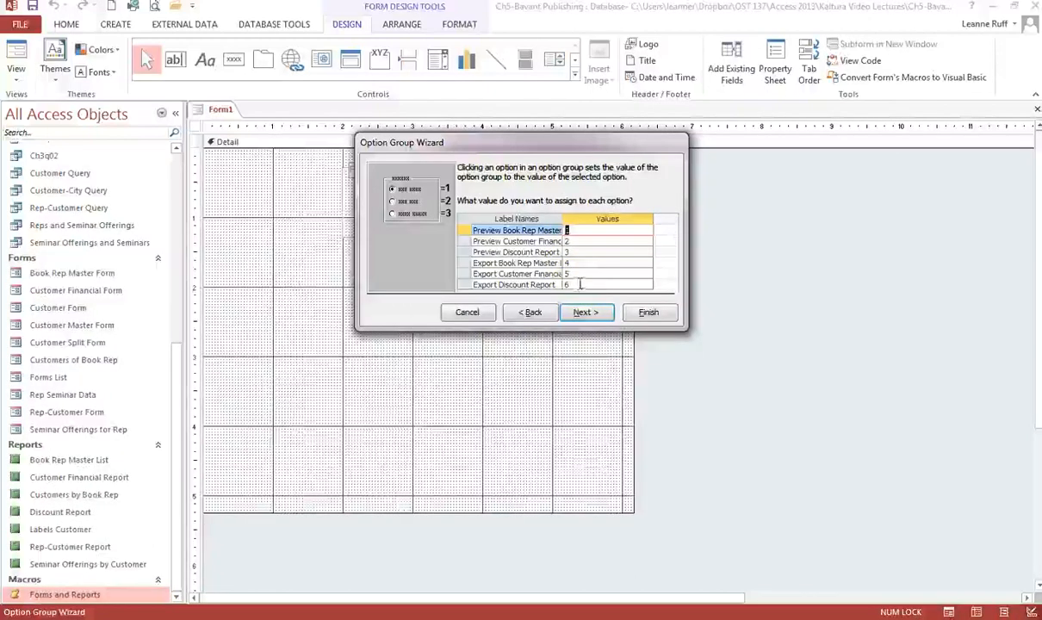
{"action": "left_click", "coordinate": [586, 312]}
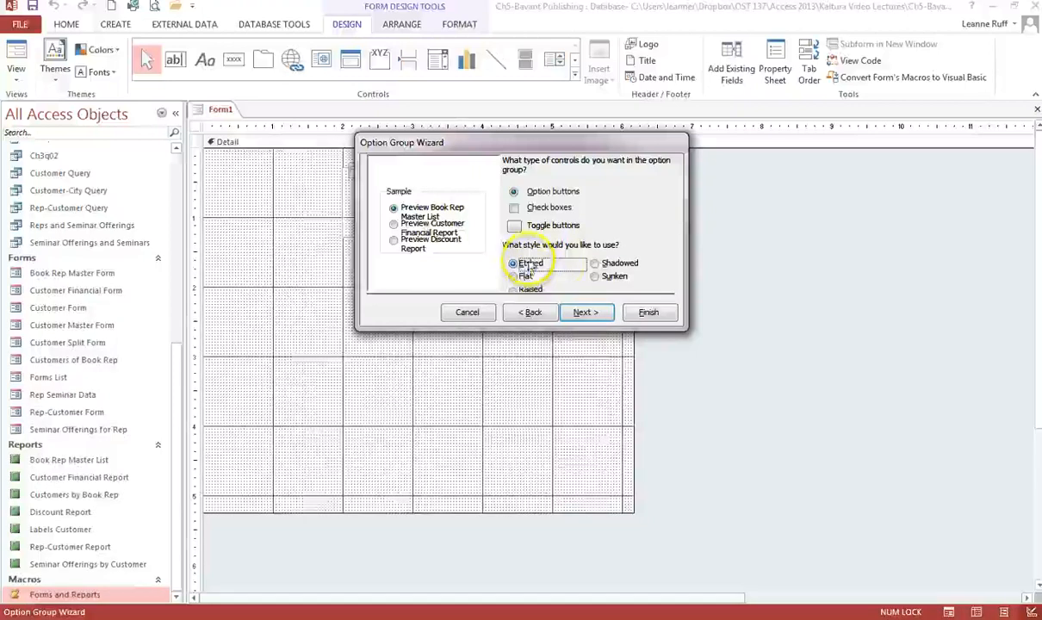
{"action": "left_click", "coordinate": [586, 314]}
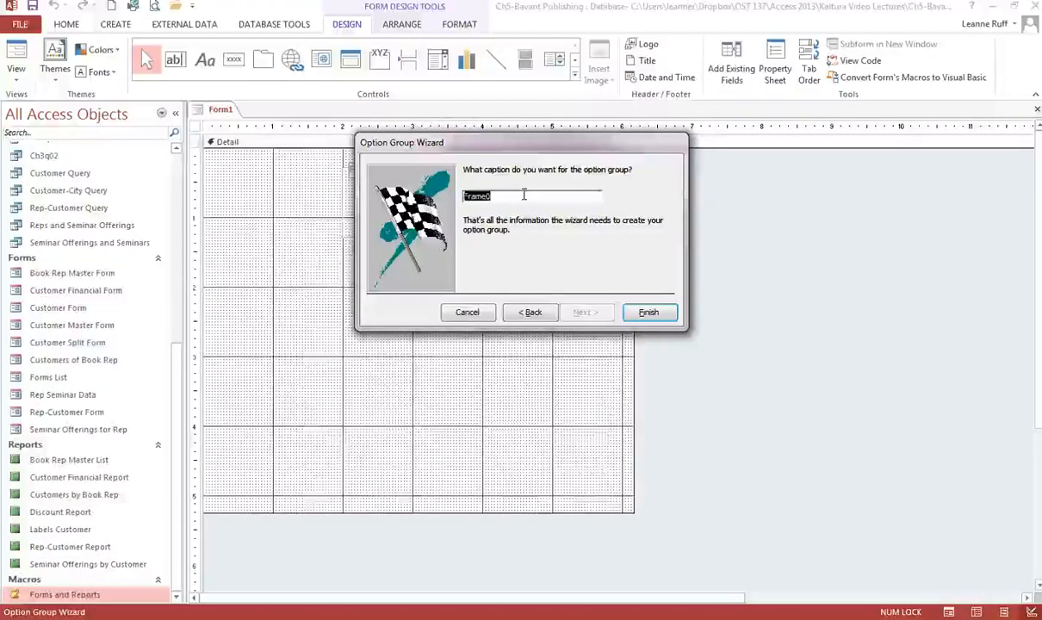
Caption the option group Report Actions and finish the Option Group Wizard.
{"action": "type", "text": "Re"}
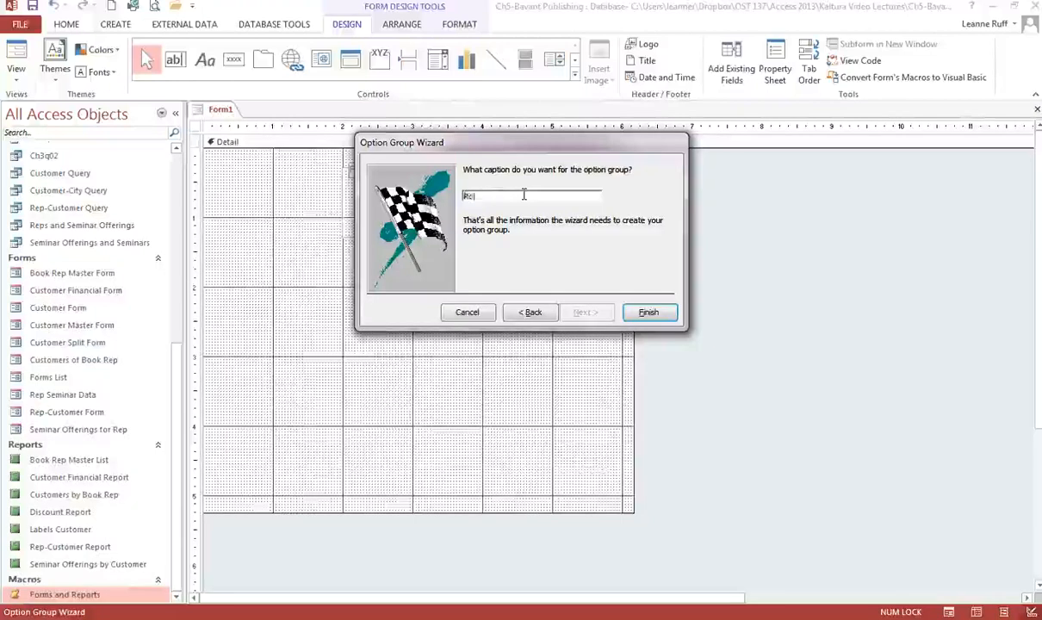
{"action": "type", "text": "port Actions"}
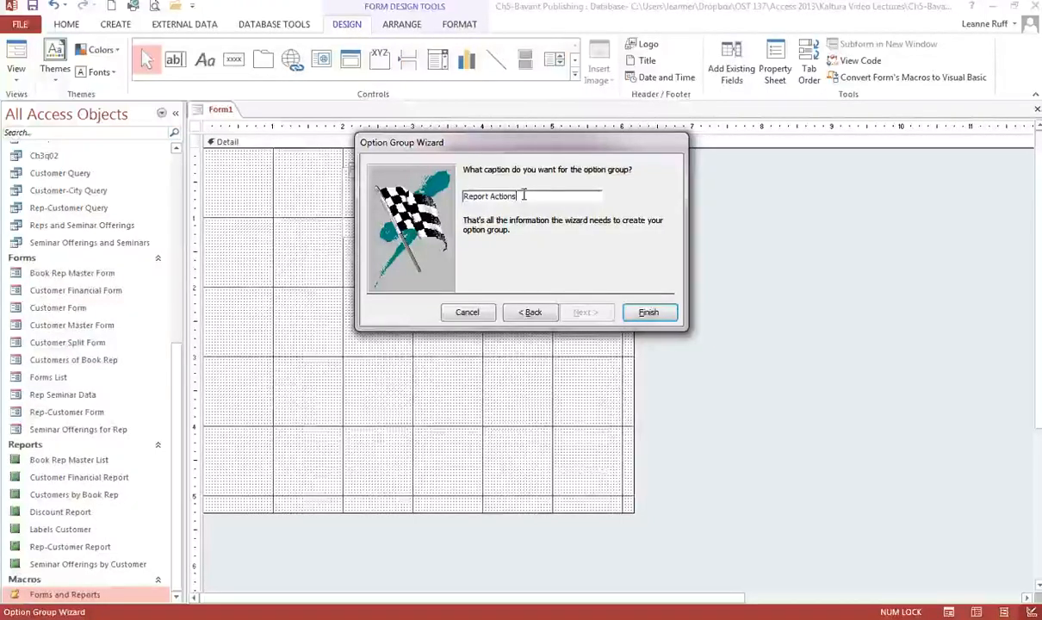
{"action": "left_click", "coordinate": [650, 314]}
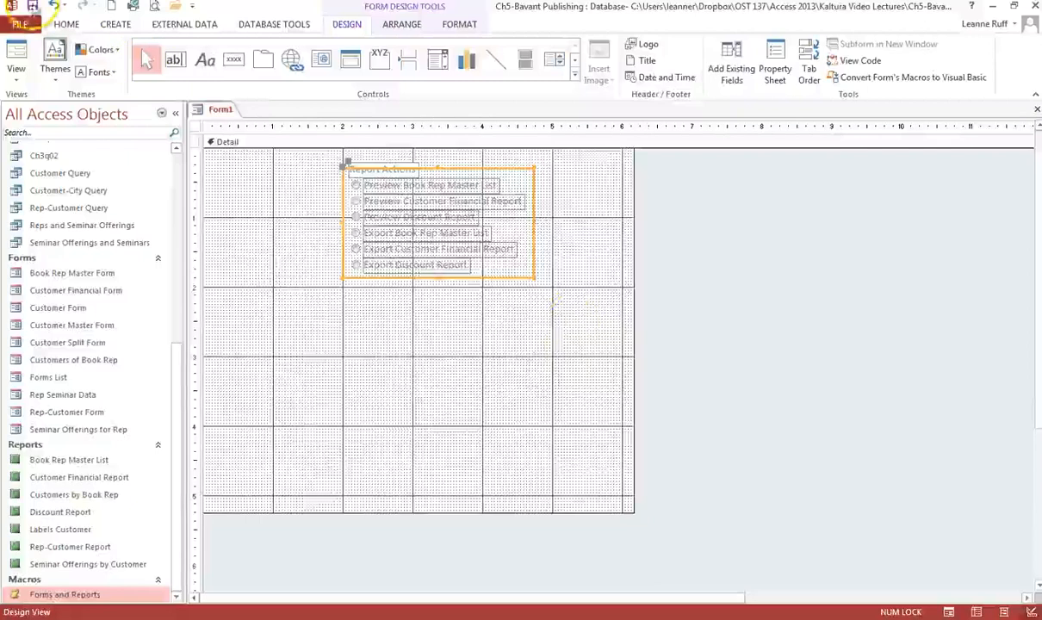
Save the new form as Reports List.
{"action": "left_click", "coordinate": [32, 6]}
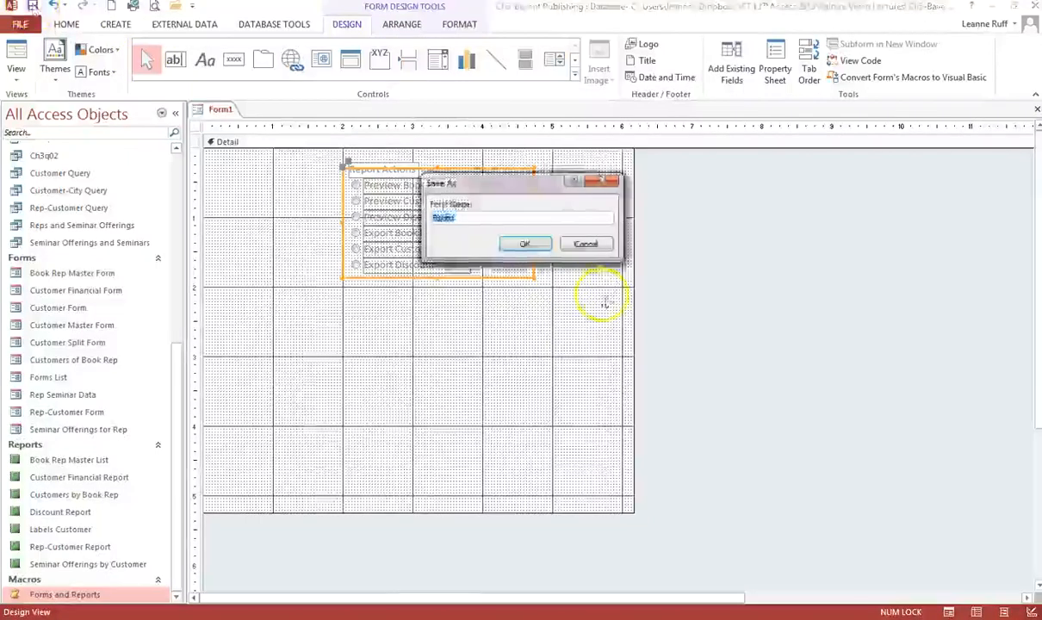
{"action": "type", "text": "Reports"}
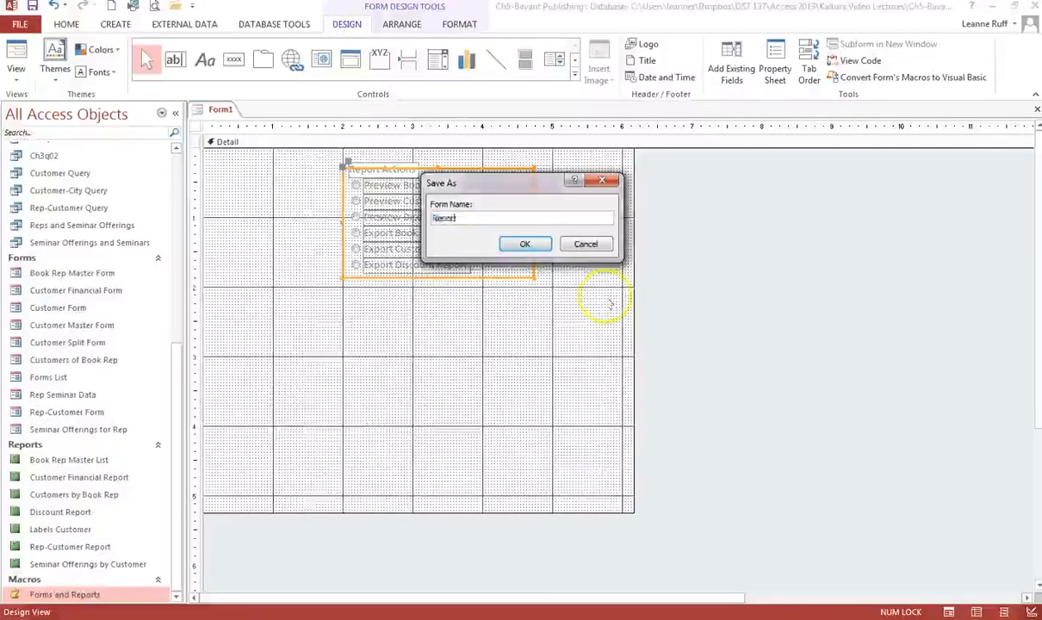
{"action": "type", "text": " Opt"}
{"action": "key", "text": "BackSpace"}
{"action": "key", "text": "BackSpace"}
{"action": "key", "text": "BackSpace"}
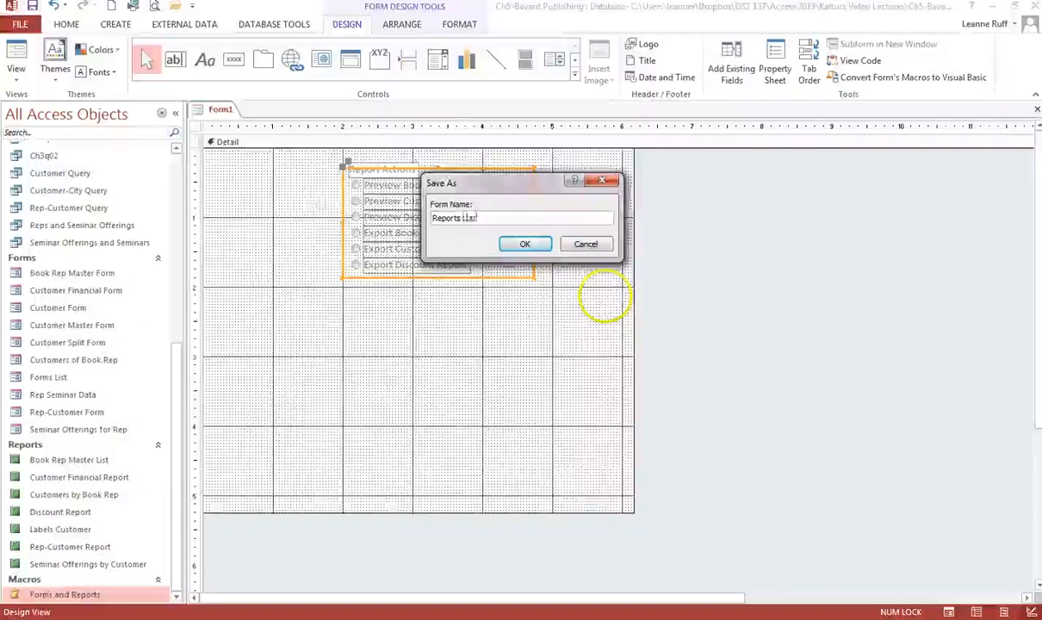
{"action": "type", "text": "Li"}
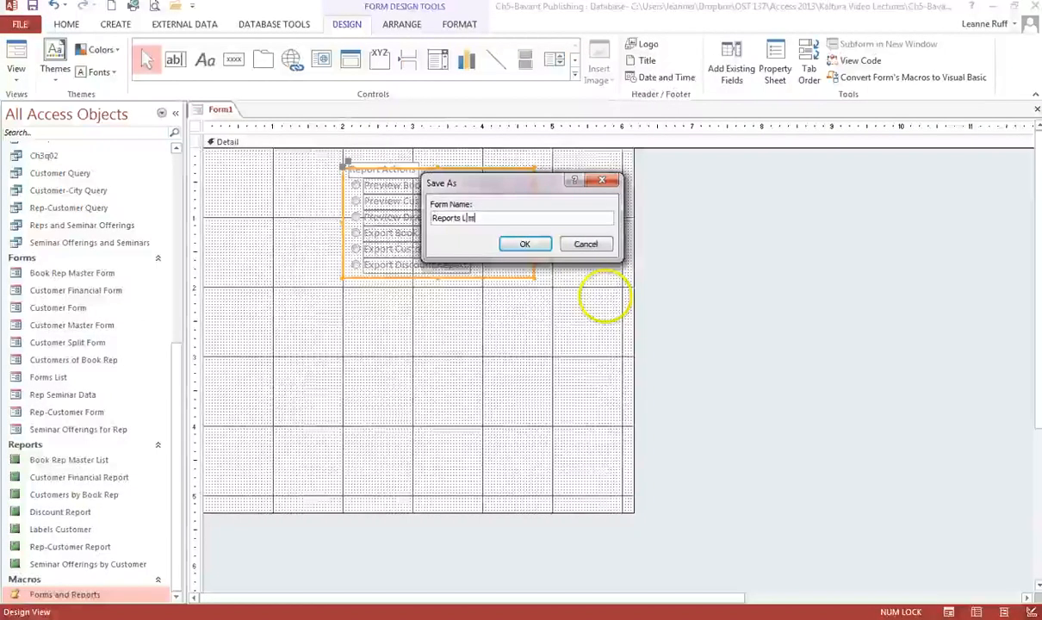
{"action": "type", "text": "st"}
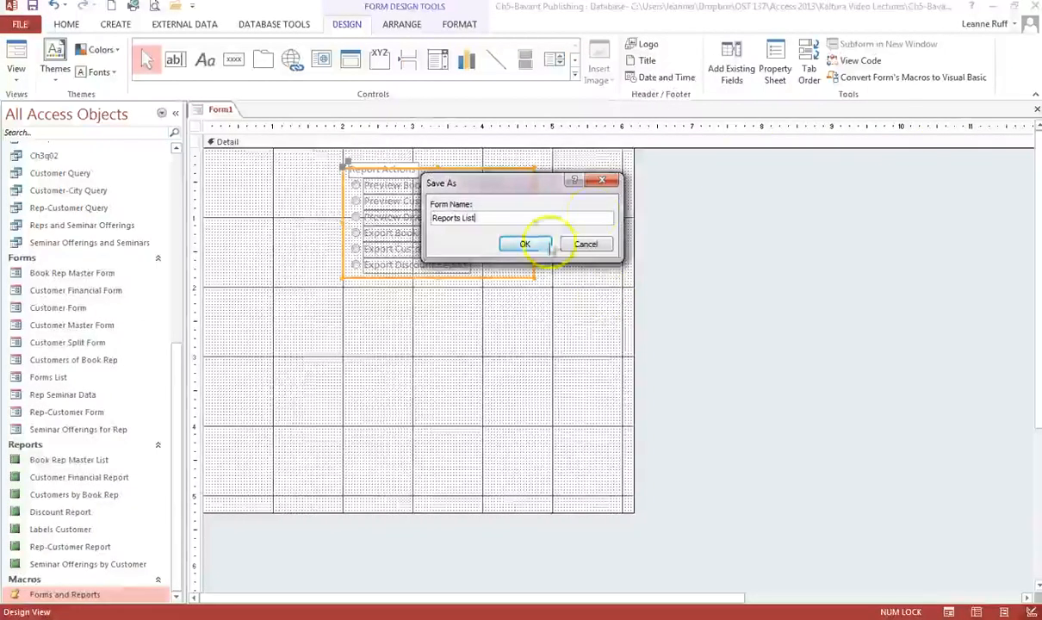
{"action": "left_click", "coordinate": [543, 246]}
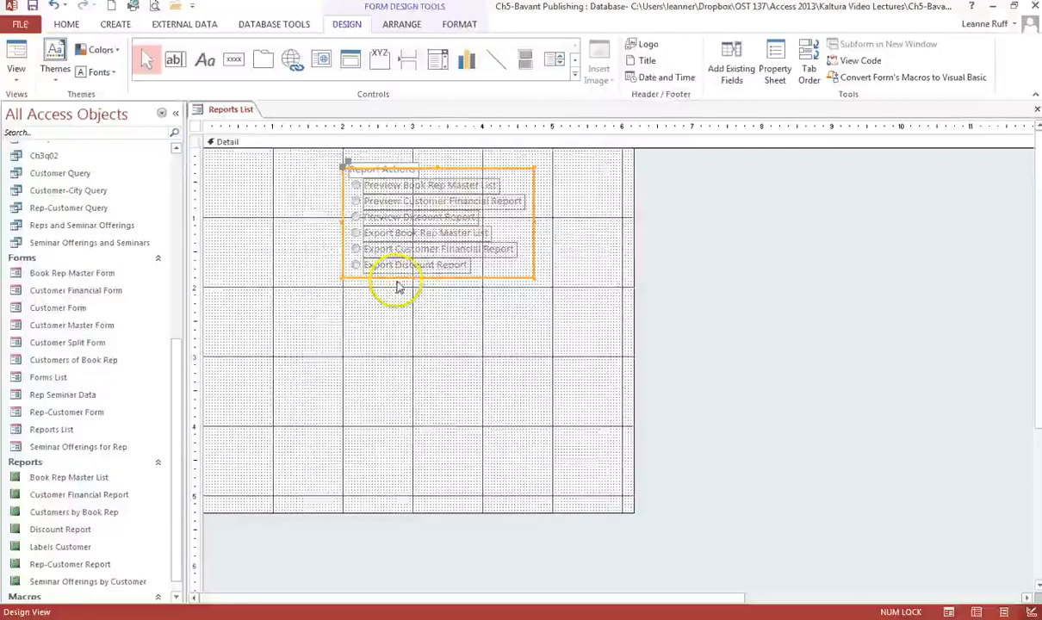
Test the option group in Form view by selecting several options, then return to Design view.
{"action": "left_click", "coordinate": [950, 612]}
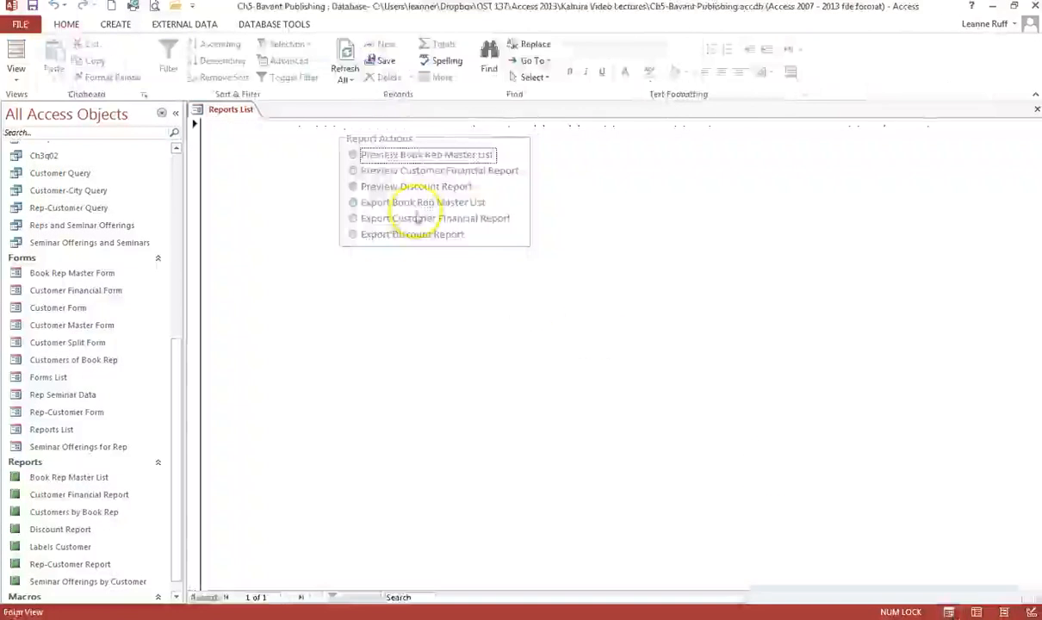
{"action": "left_click", "coordinate": [353, 187]}
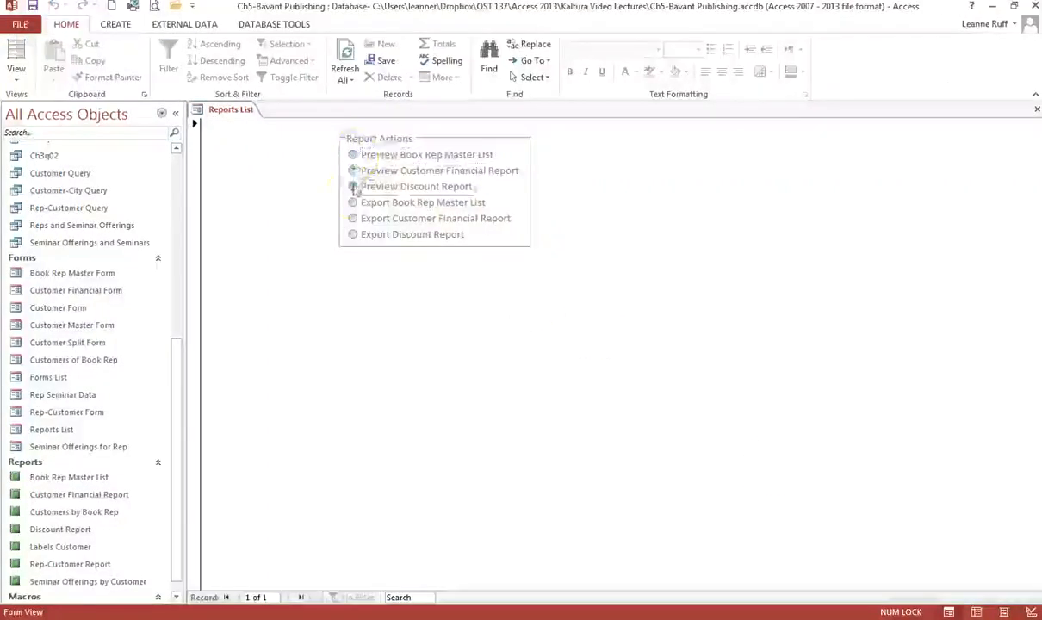
{"action": "left_click", "coordinate": [352, 234]}
{"action": "left_click", "coordinate": [353, 155]}
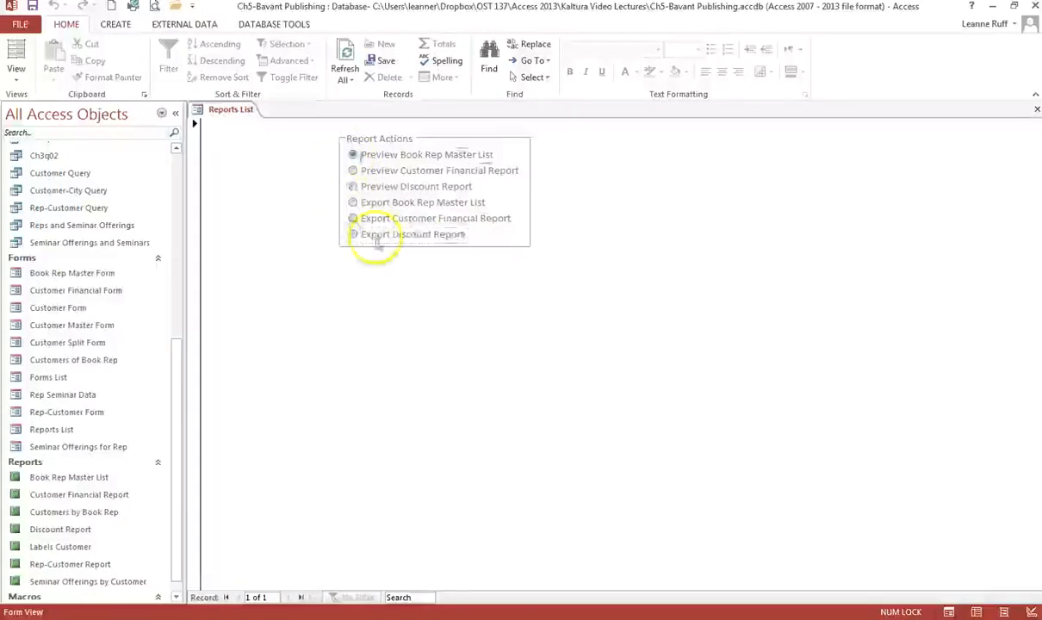
{"action": "left_click", "coordinate": [1031, 612]}
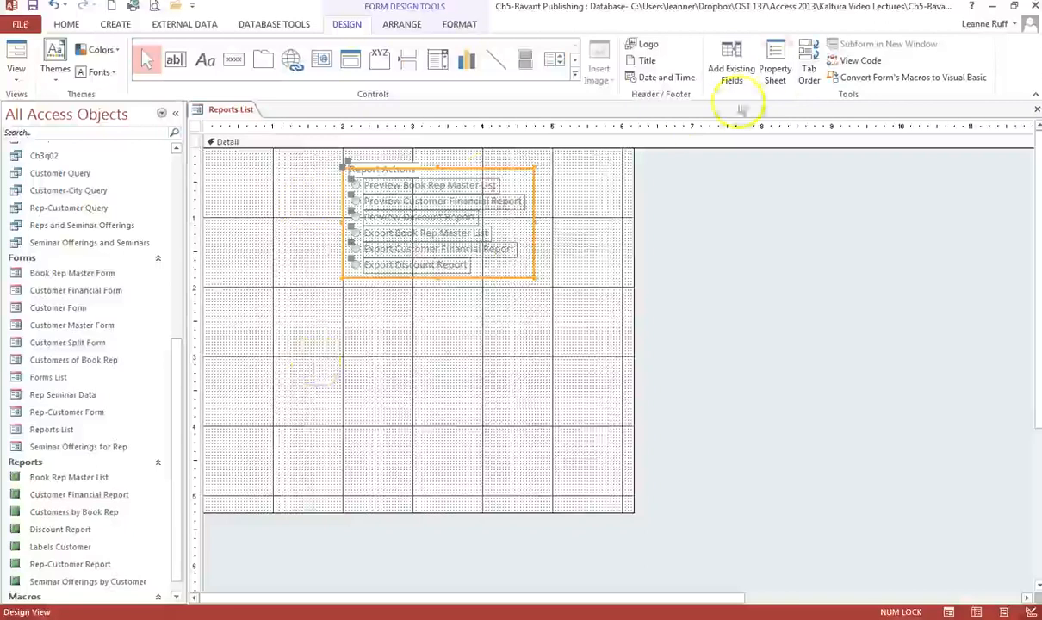
Rename the option group Form_Options in the property sheet.
{"action": "left_click", "coordinate": [776, 73]}
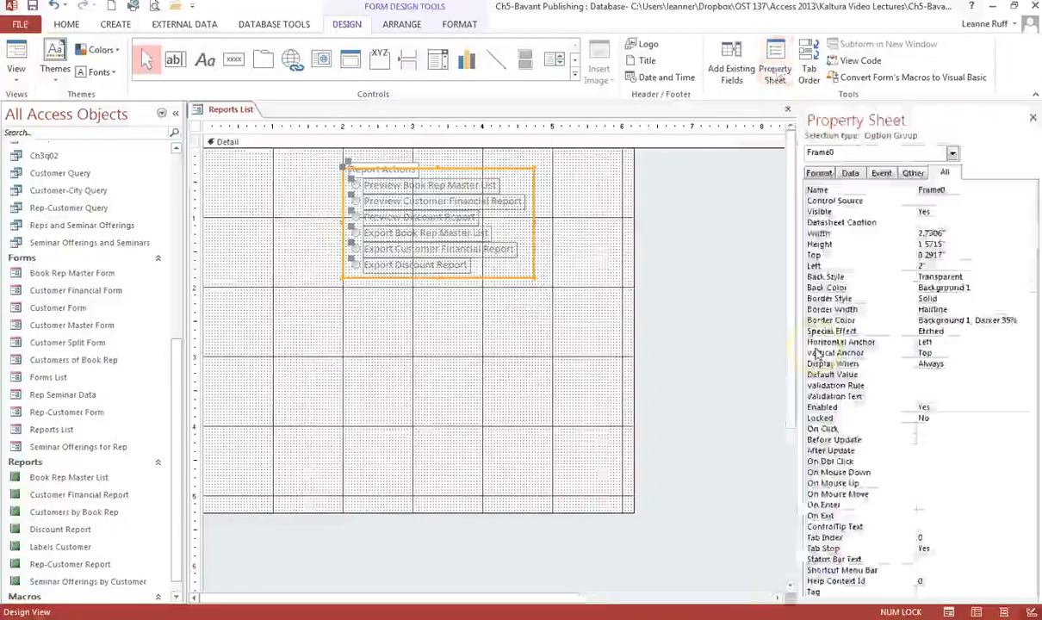
{"action": "double_click", "coordinate": [931, 190]}
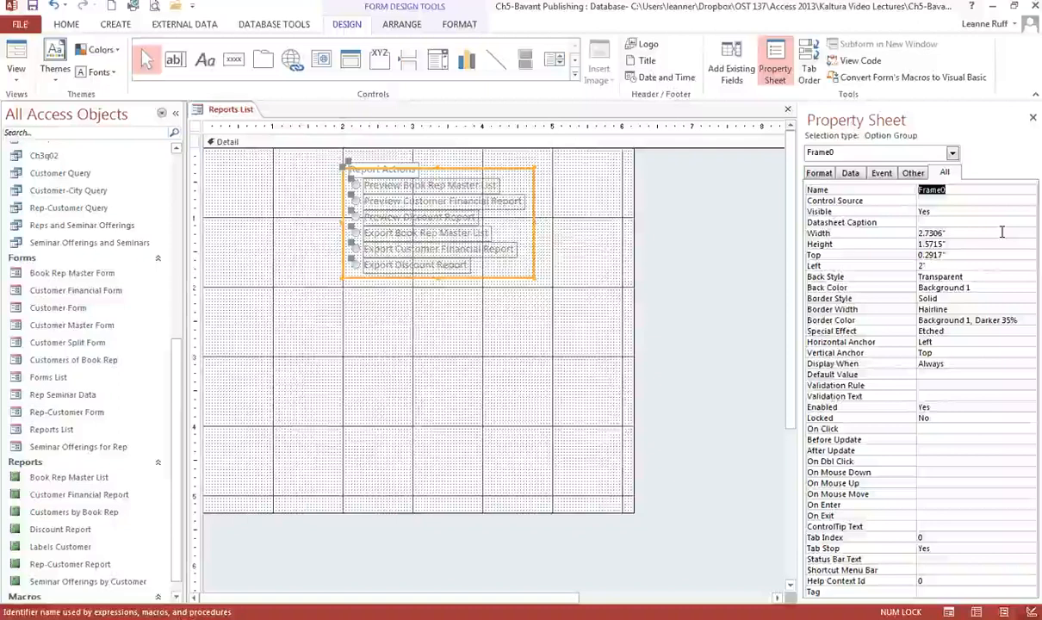
{"action": "type", "text": "Form"}
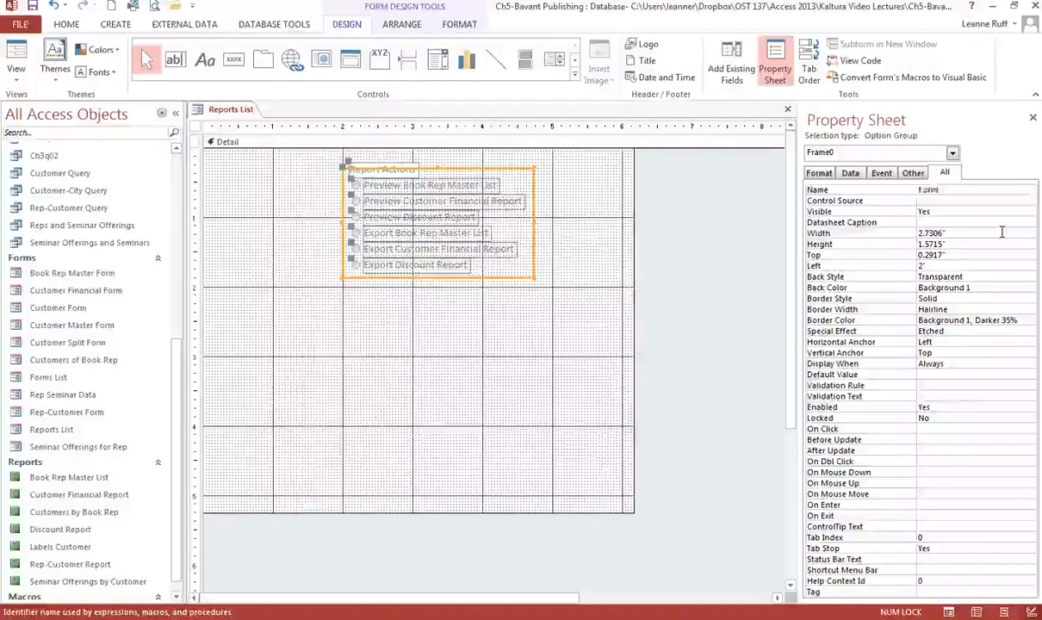
{"action": "type", "text": "_"}
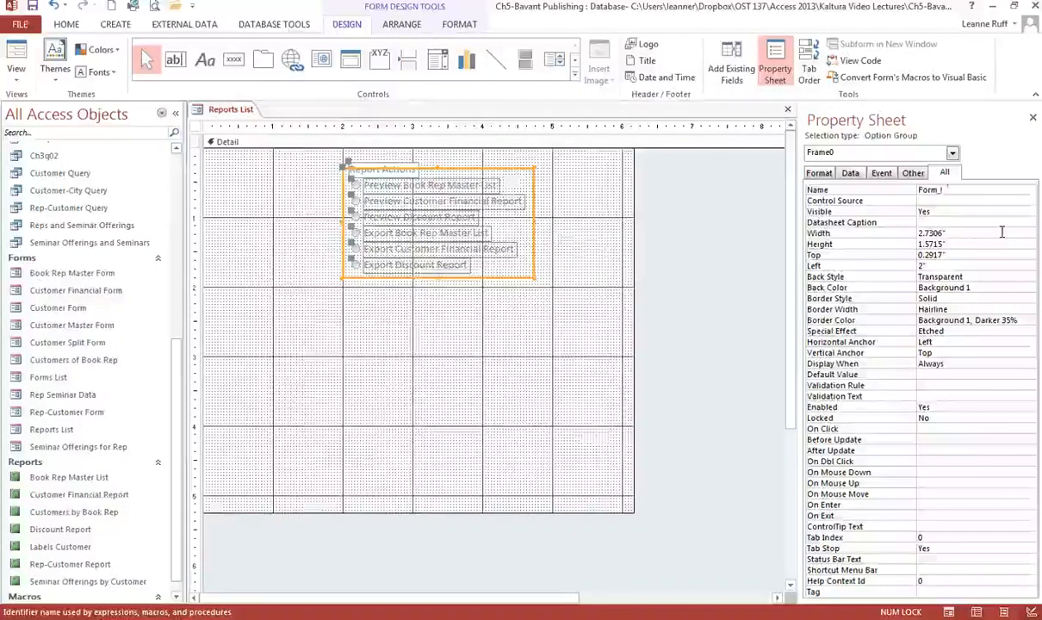
{"action": "type", "text": "Option"}
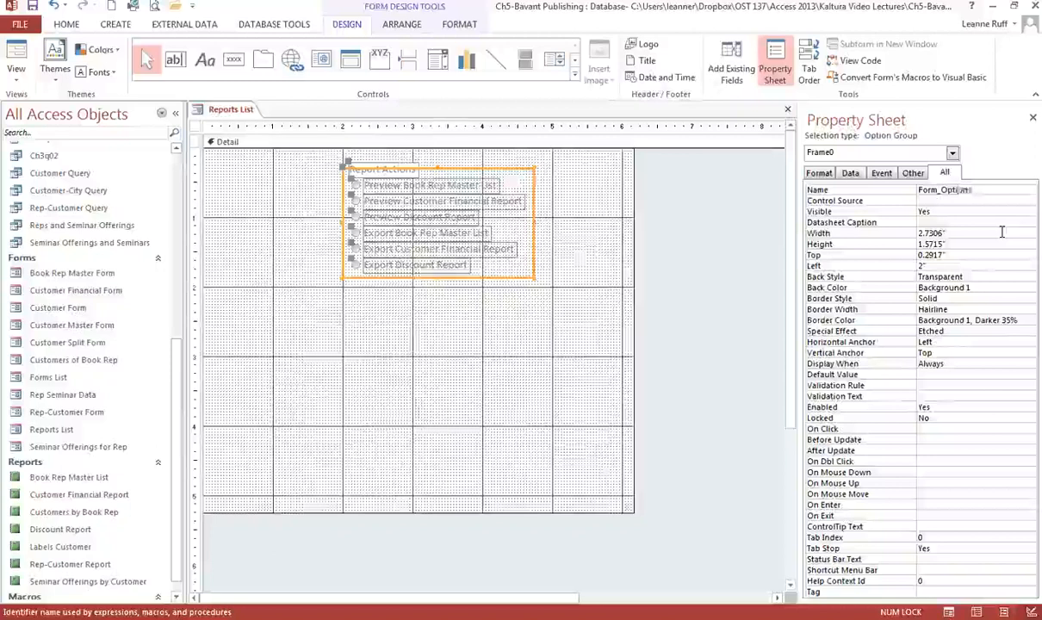
{"action": "type", "text": "s"}
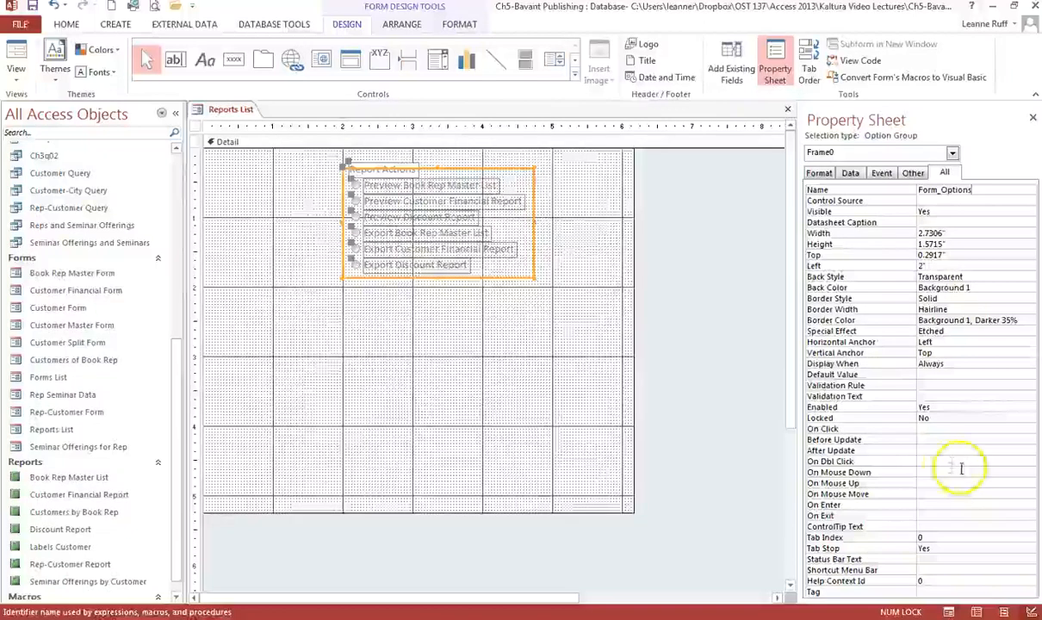
Open the Macro Builder for the option group's After Update event.
{"action": "left_click", "coordinate": [961, 471]}
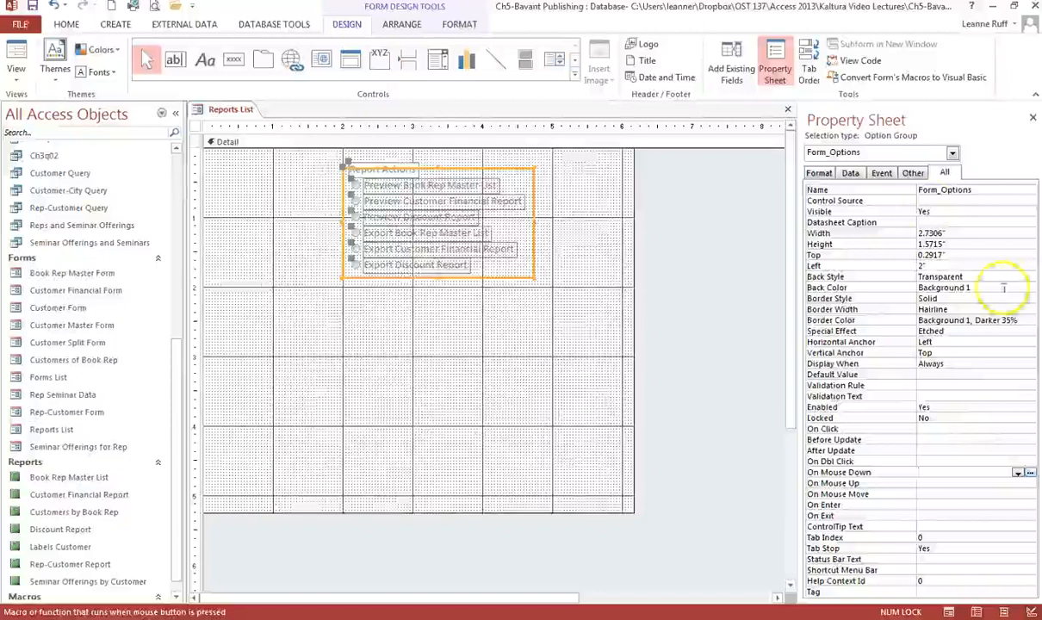
{"action": "left_click", "coordinate": [883, 174]}
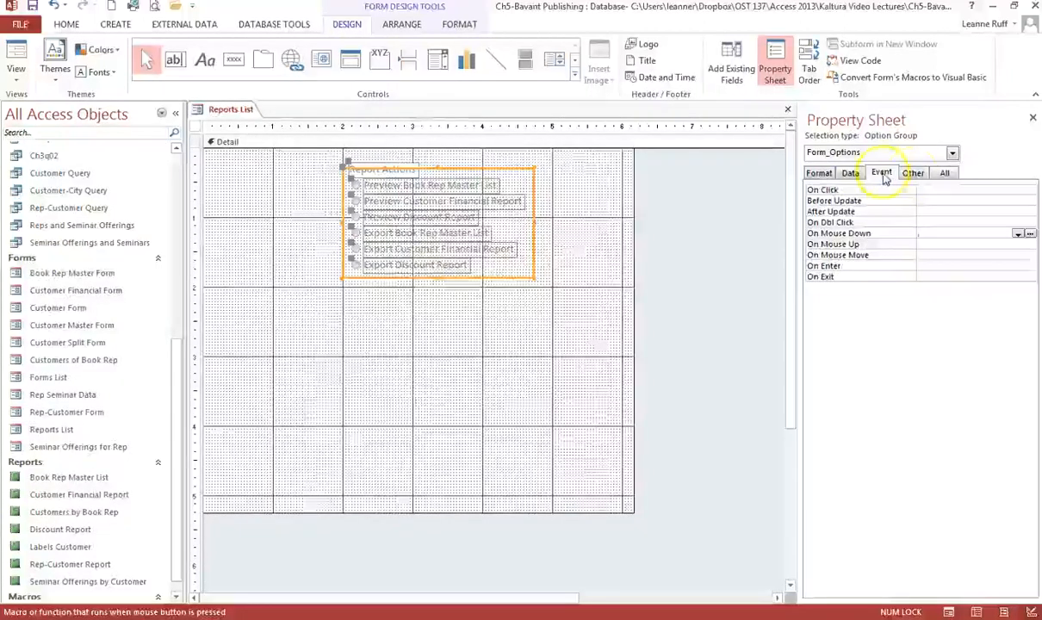
{"action": "left_click", "coordinate": [948, 211]}
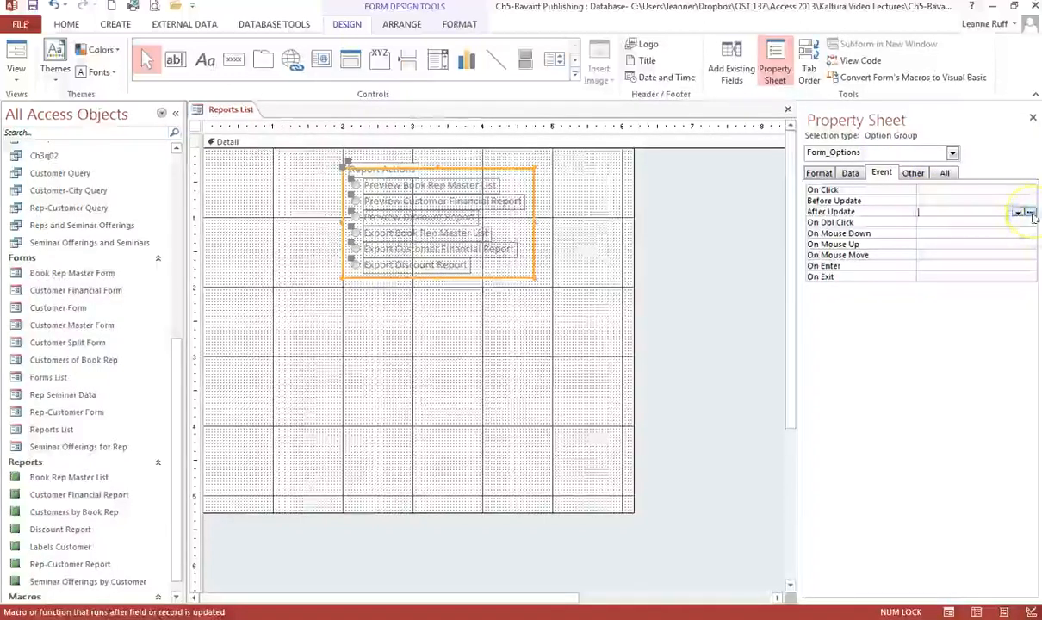
{"action": "left_click", "coordinate": [1031, 212]}
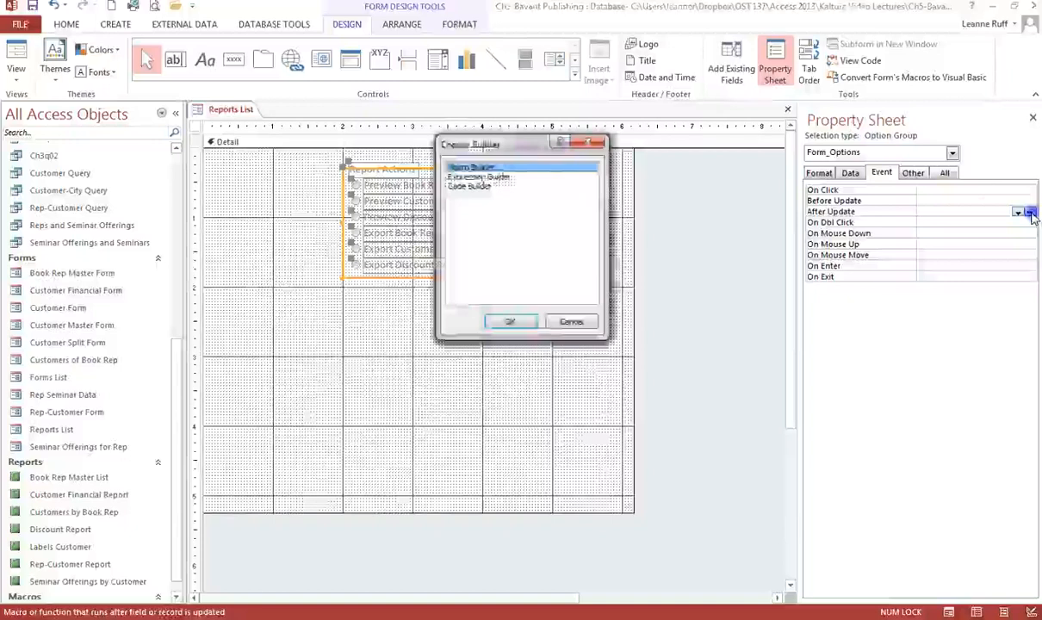
{"action": "left_click", "coordinate": [517, 322]}
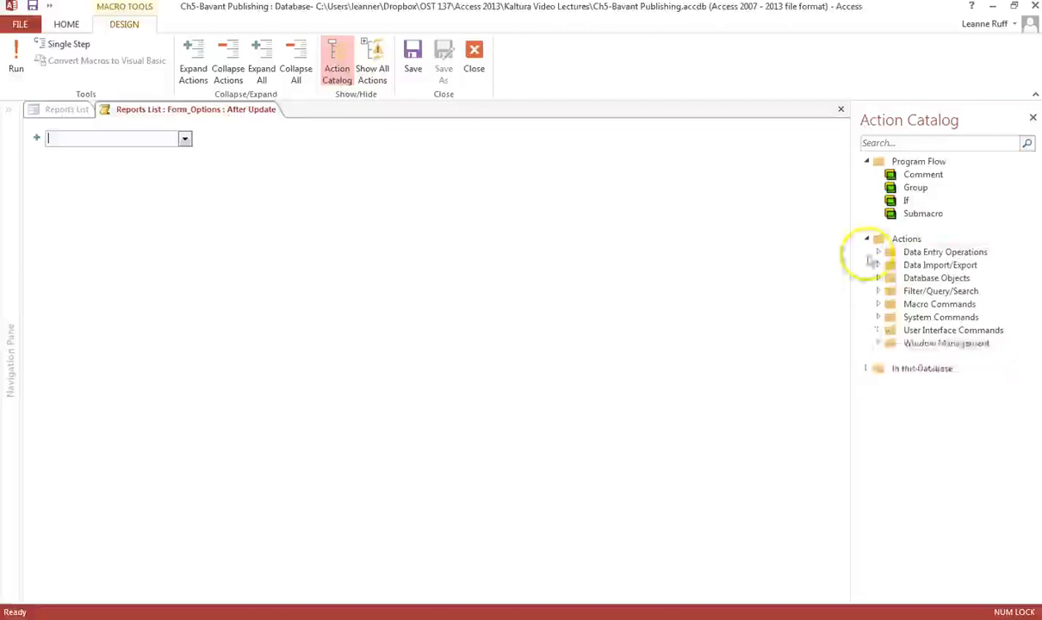
Add a SetTempVar action named Optno whose expression is [Form_Options].
{"action": "left_click", "coordinate": [879, 304]}
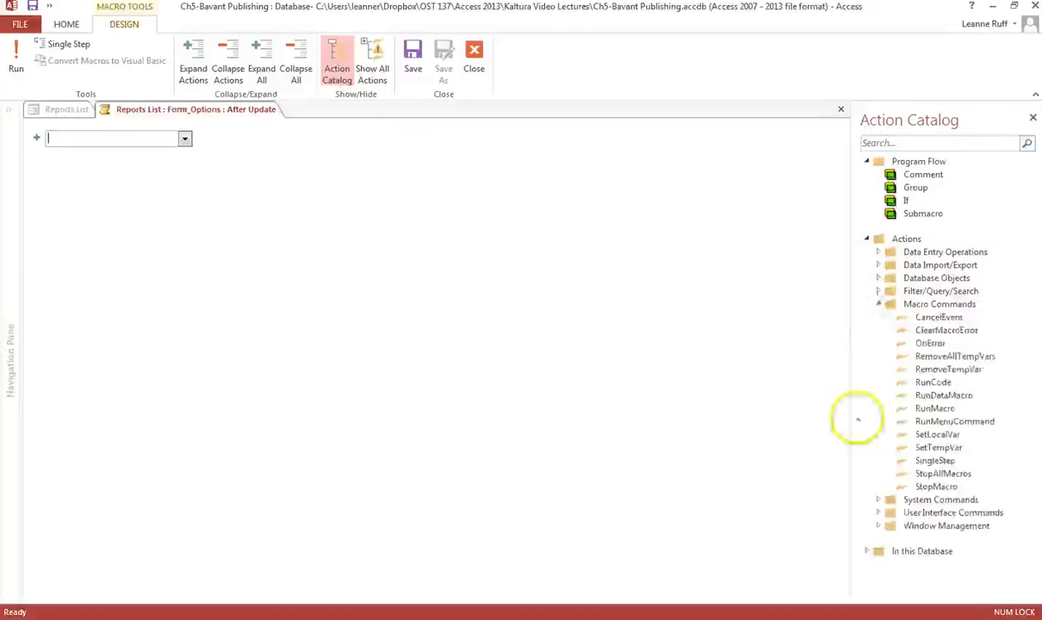
{"action": "double_click", "coordinate": [944, 448]}
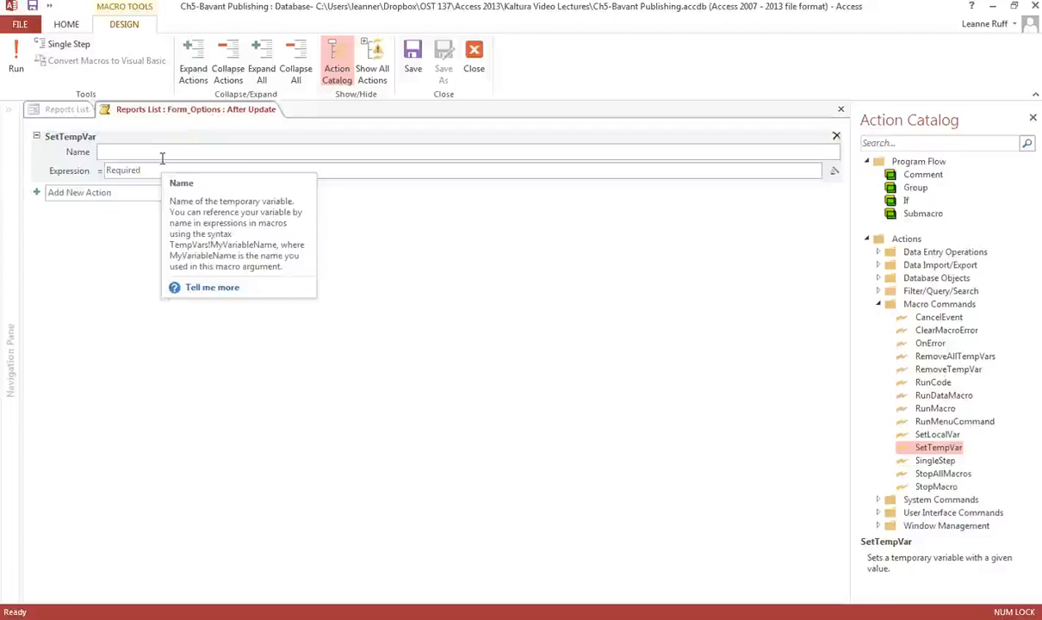
{"action": "type", "text": "Op"}
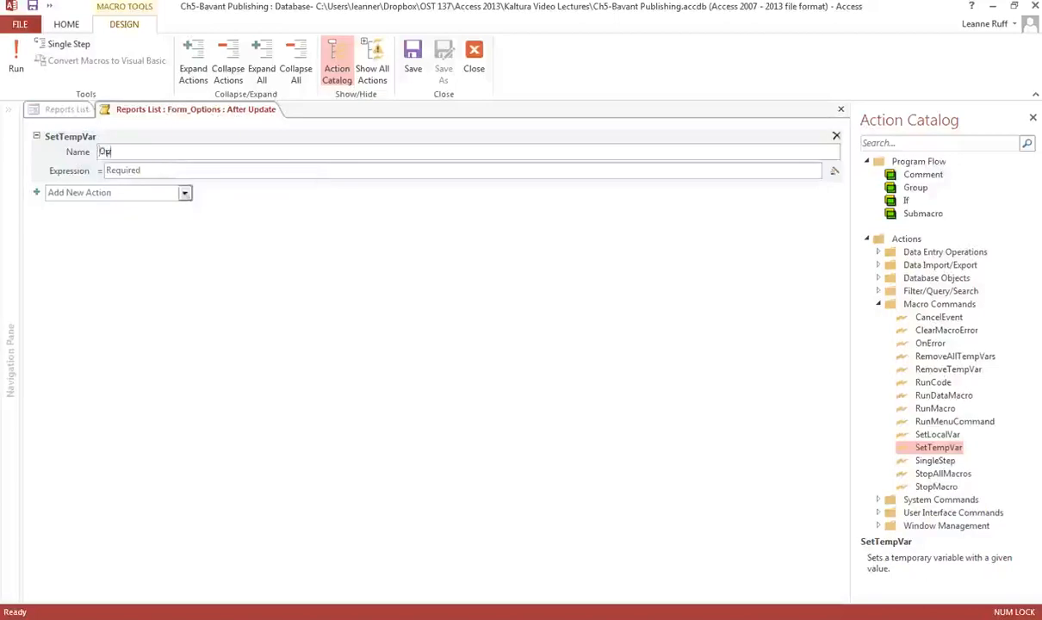
{"action": "type", "text": "tno"}
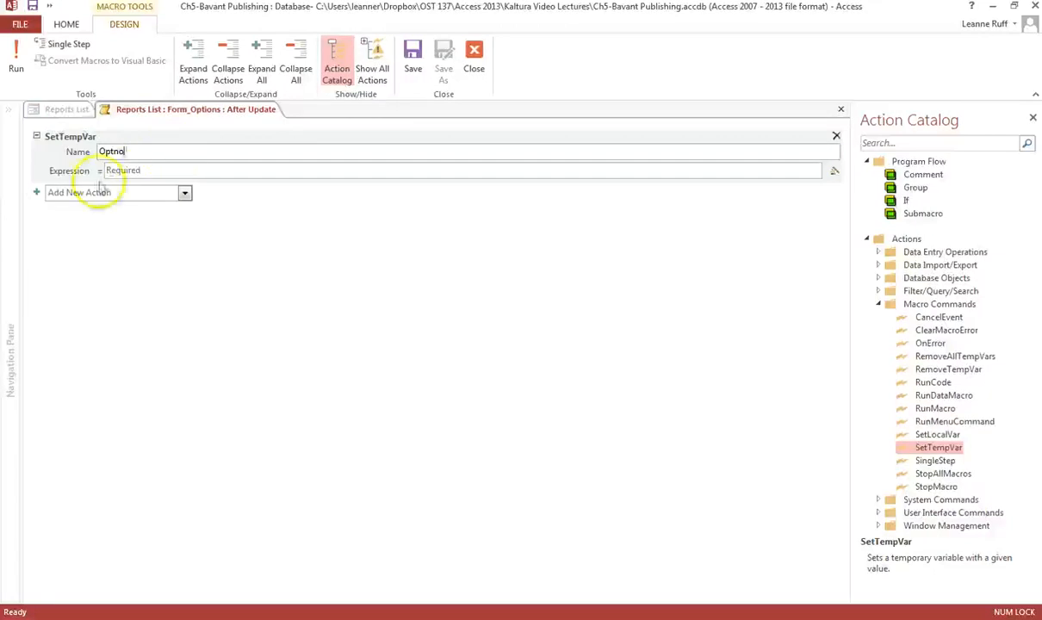
{"action": "left_click", "coordinate": [110, 169]}
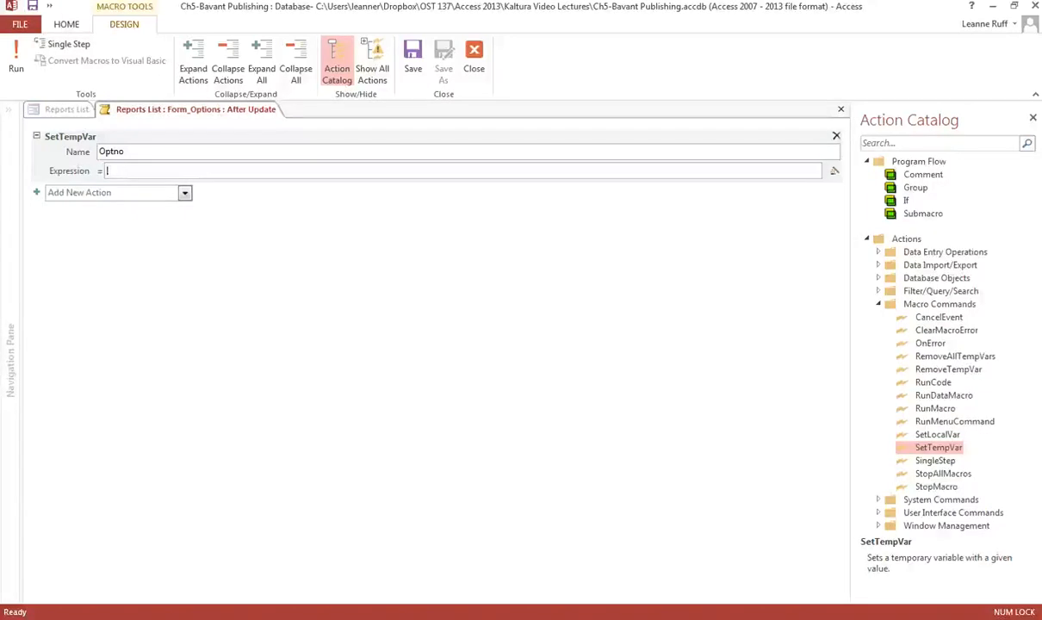
{"action": "type", "text": "[Form"}
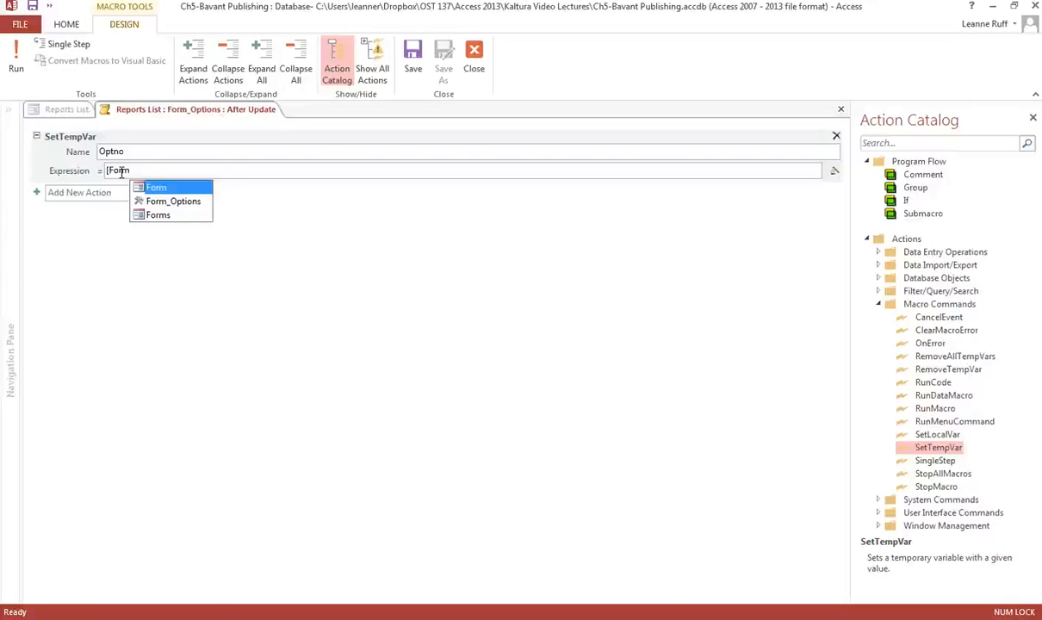
{"action": "left_click", "coordinate": [199, 203]}
{"action": "double_click", "coordinate": [198, 202]}
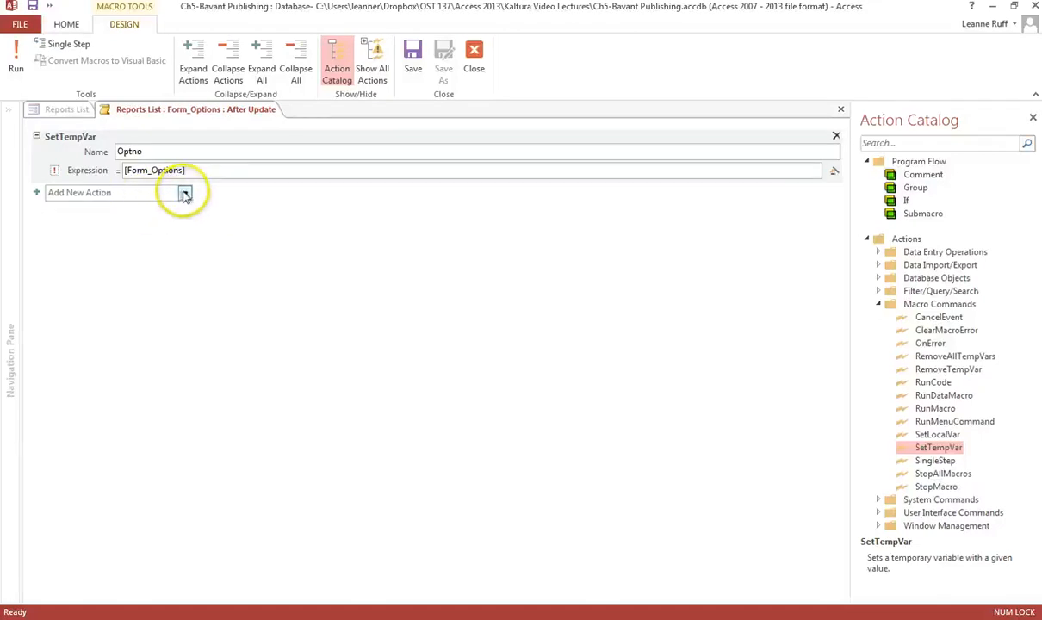
{"action": "left_click", "coordinate": [204, 170]}
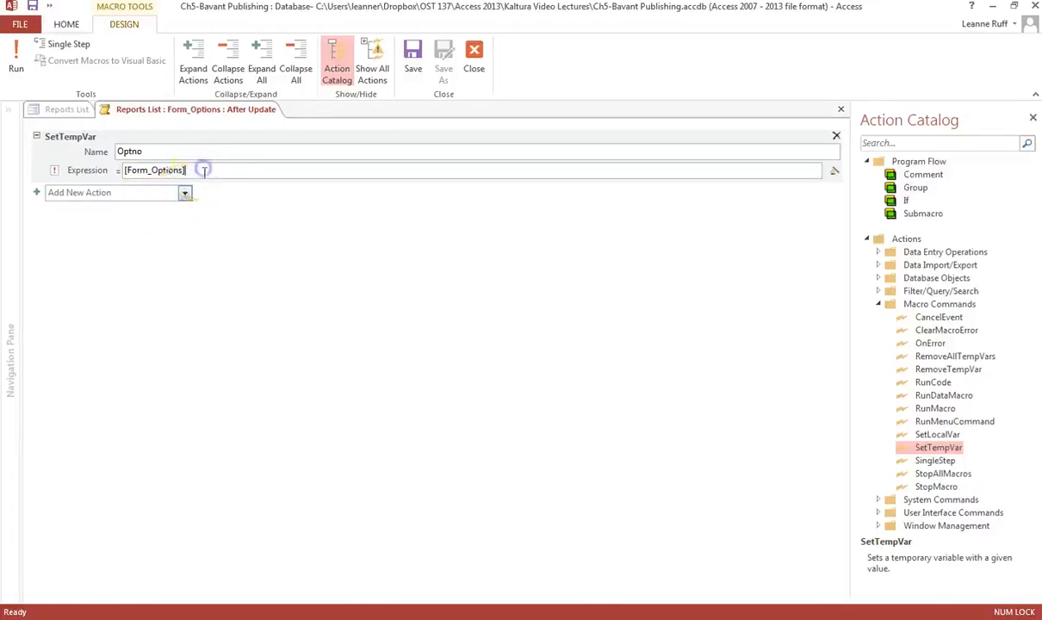
Add an If block with the condition [TempVars]![Optno]=1.
{"action": "left_click", "coordinate": [186, 194]}
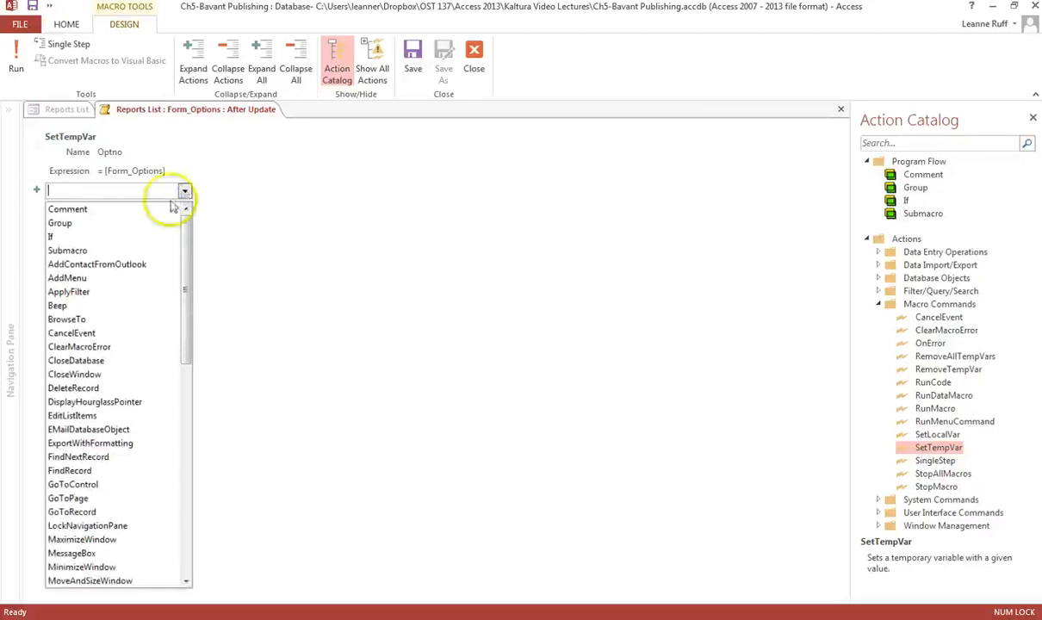
{"action": "left_click", "coordinate": [101, 237]}
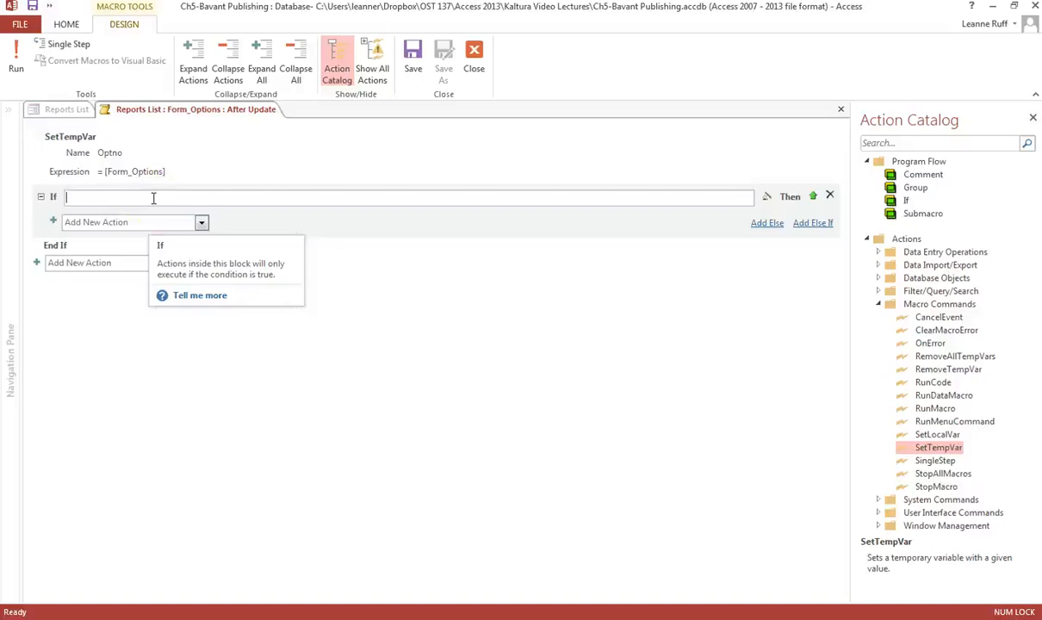
{"action": "type", "text": "["}
{"action": "type", "text": "Tem"}
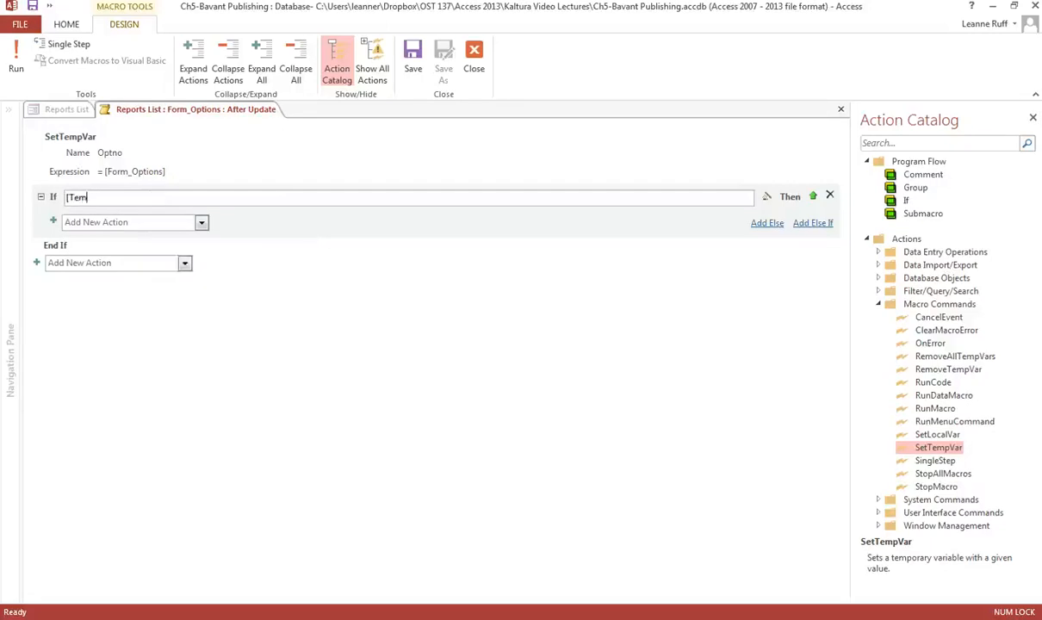
{"action": "type", "text": "pVars"}
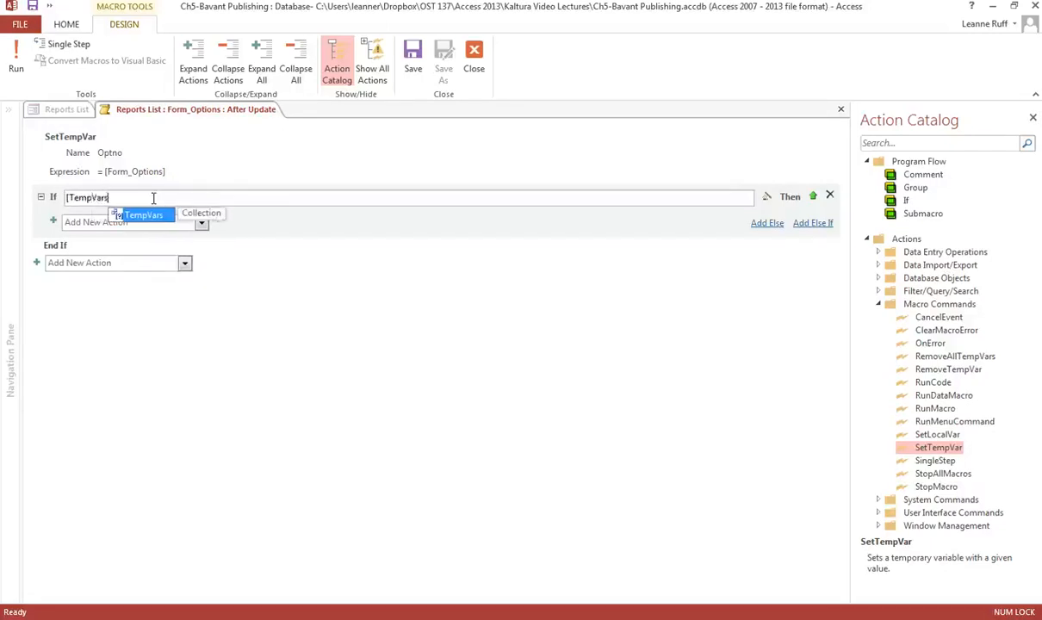
{"action": "type", "text": "]"}
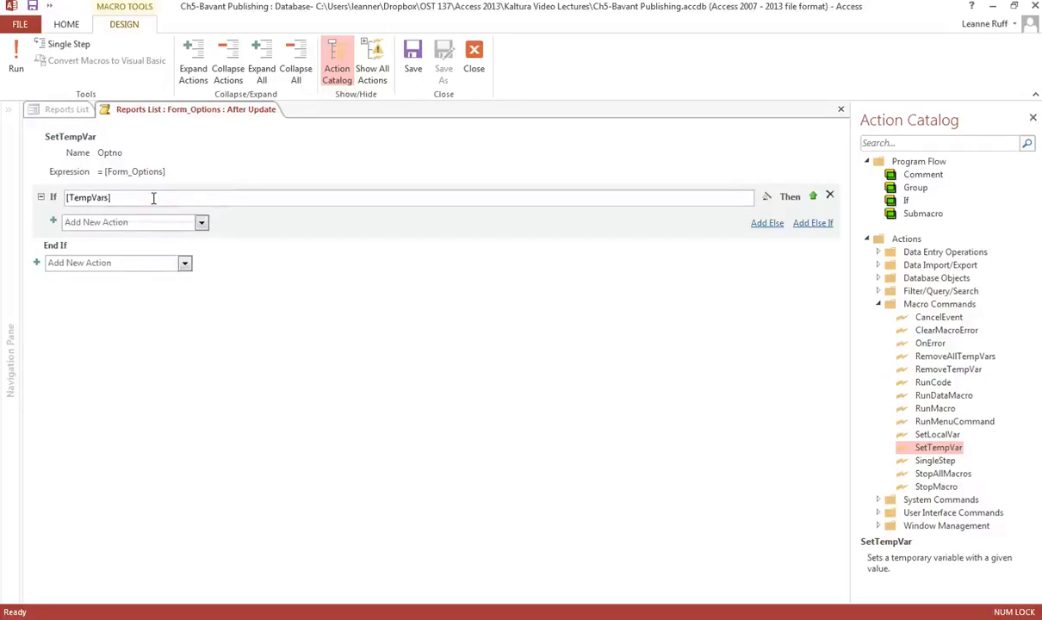
{"action": "type", "text": "![Optno]=1"}
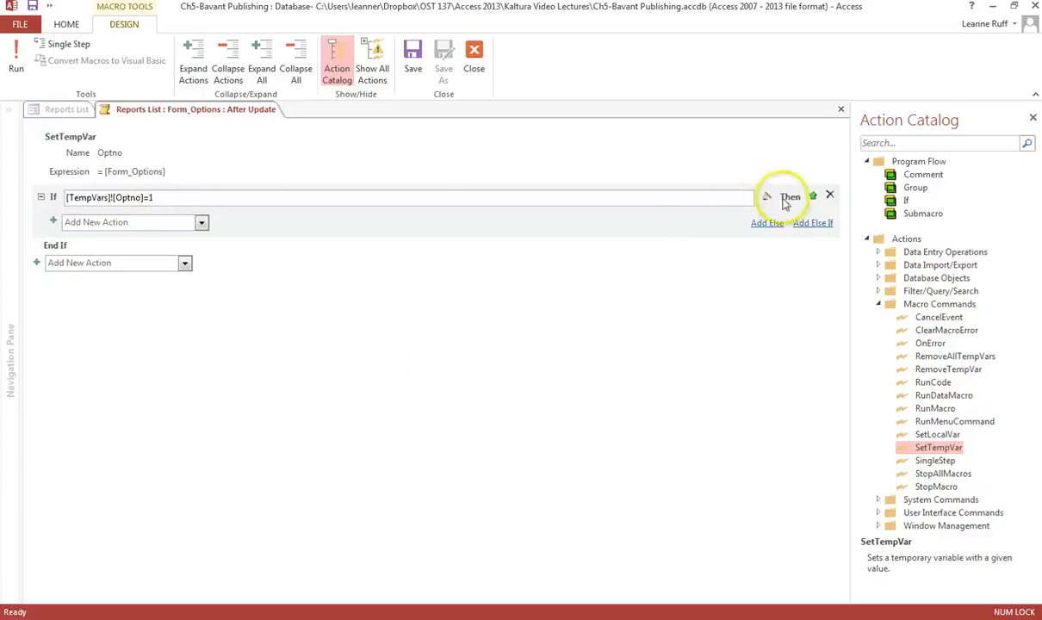
Add a RunMacro action inside the If block that runs Forms and Reports.Preview Book Rep Master List.
{"action": "mouse_move", "coordinate": [789, 201]}
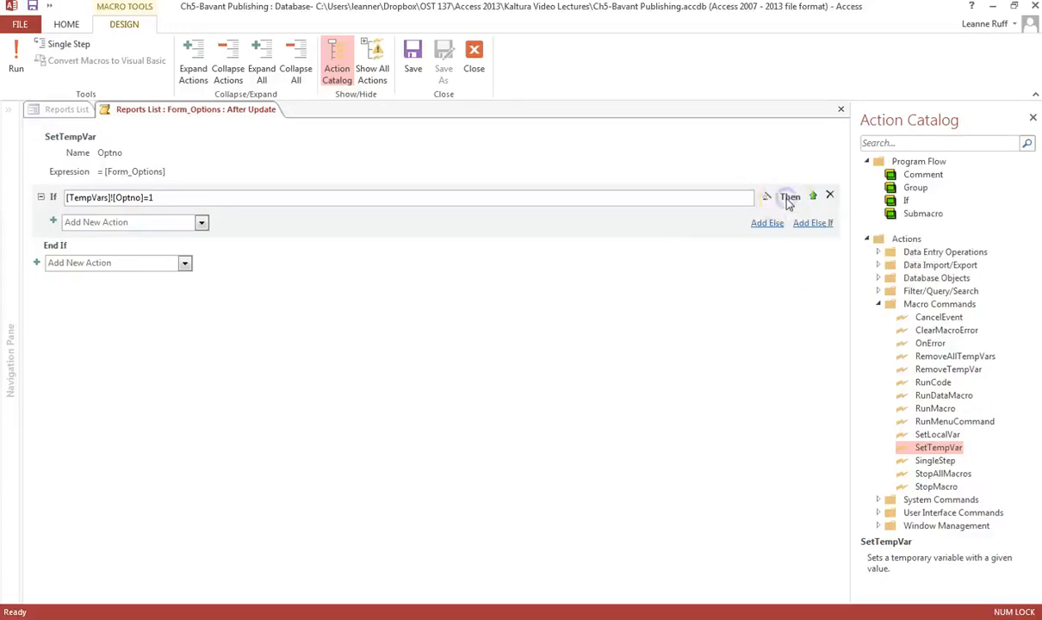
{"action": "left_click", "coordinate": [201, 222]}
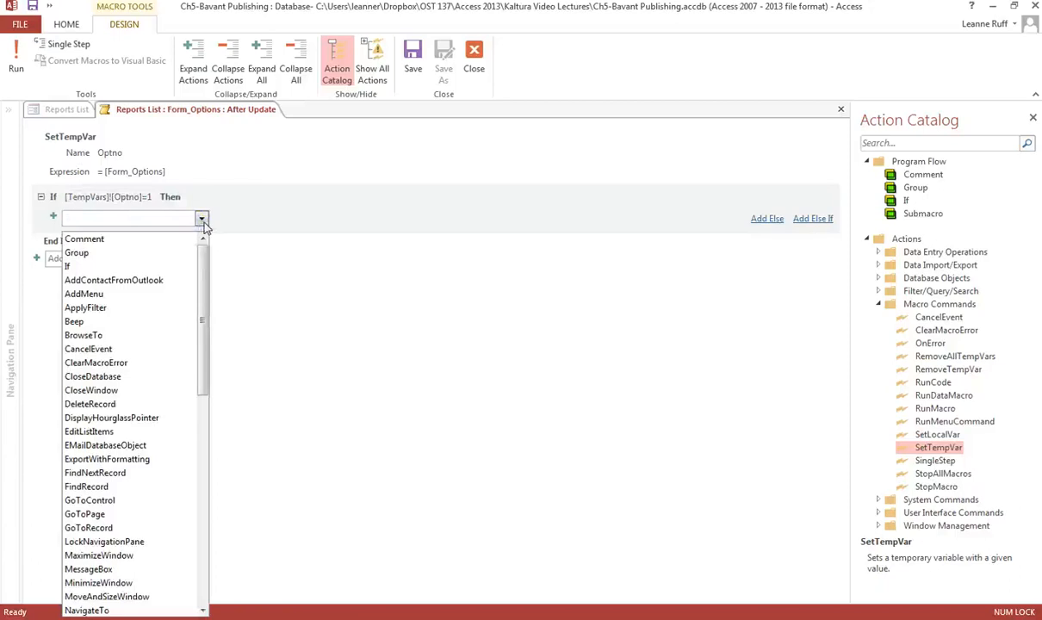
{"action": "left_click", "coordinate": [221, 202]}
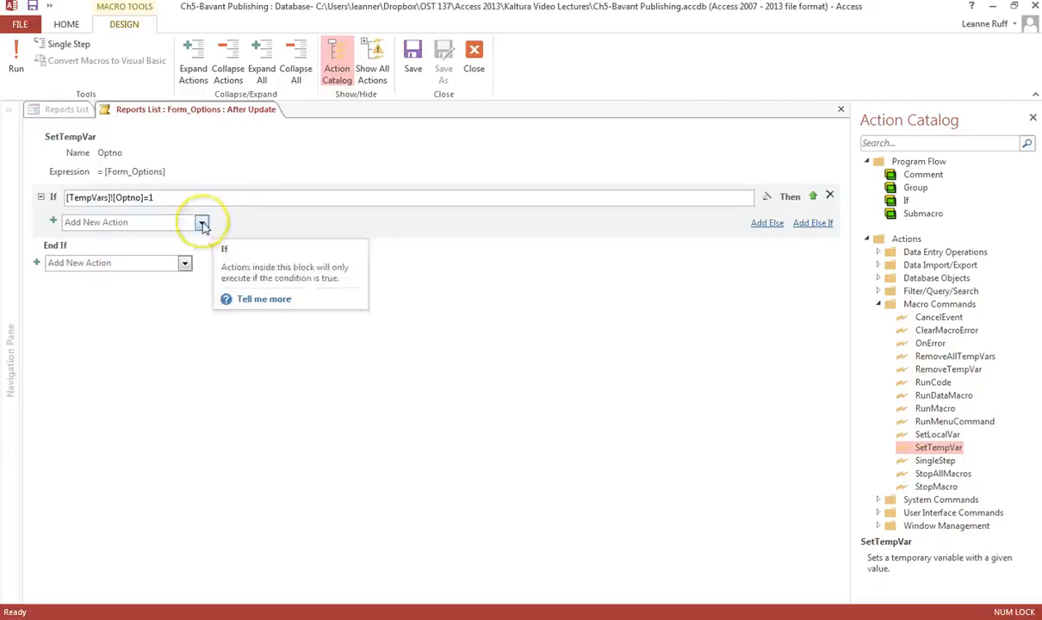
{"action": "left_click", "coordinate": [202, 222]}
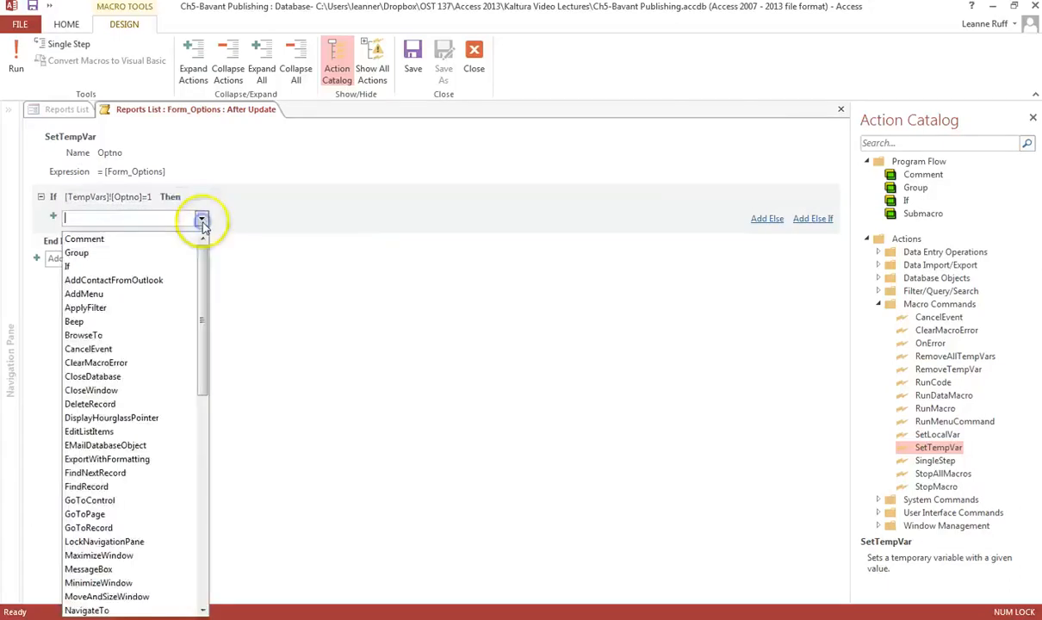
{"action": "left_click", "coordinate": [202, 218]}
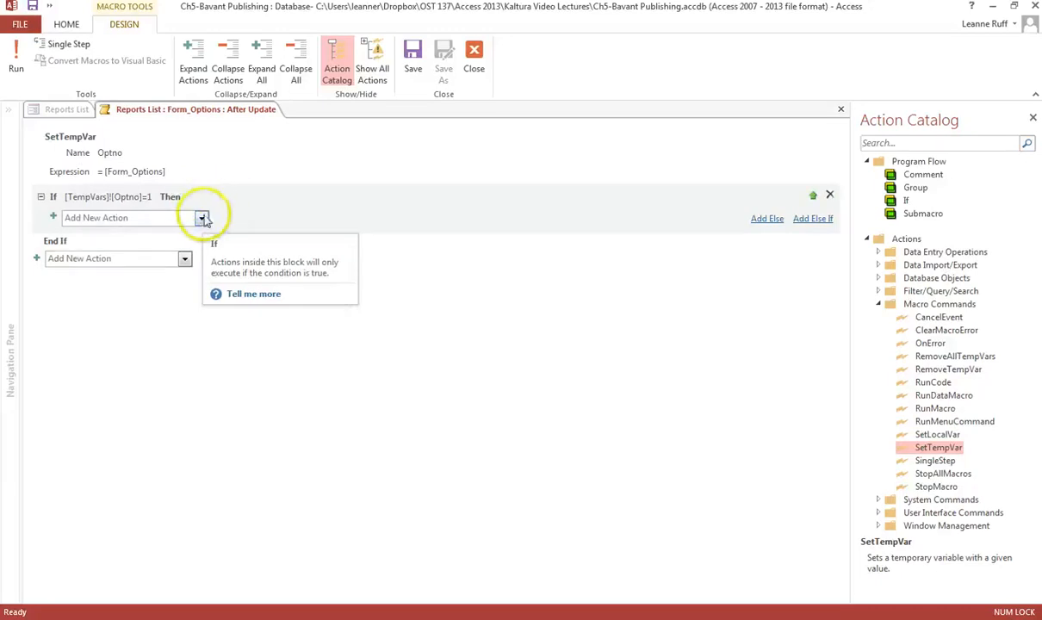
{"action": "left_click", "coordinate": [201, 219]}
{"action": "left_click", "coordinate": [203, 221]}
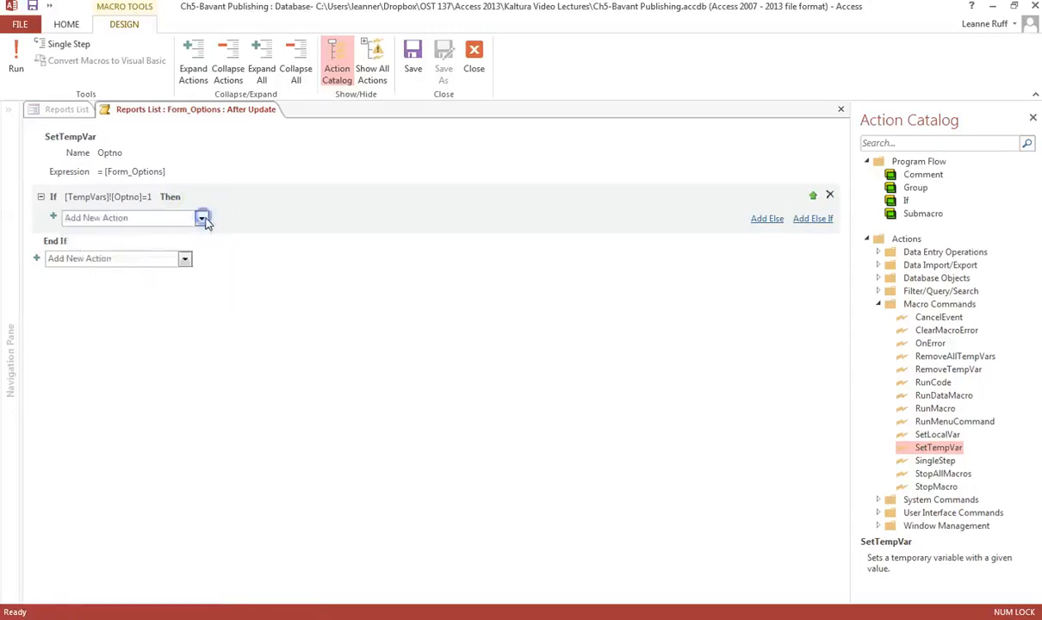
{"action": "left_click_drag", "start_coordinate": [928, 408], "coordinate": [174, 217]}
{"action": "left_click", "coordinate": [272, 274]}
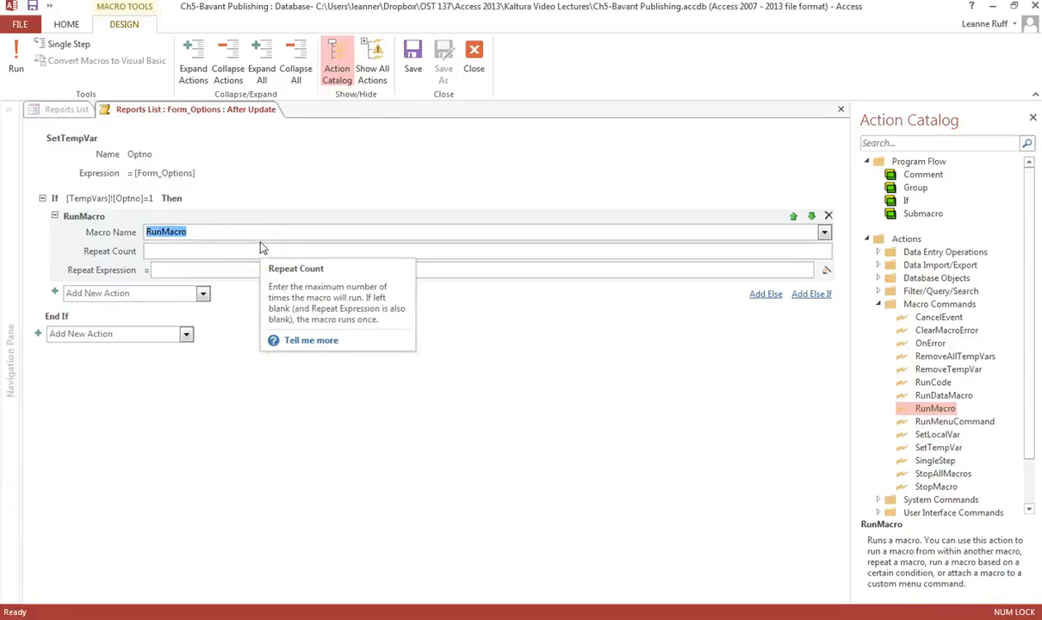
{"action": "left_click", "coordinate": [824, 233]}
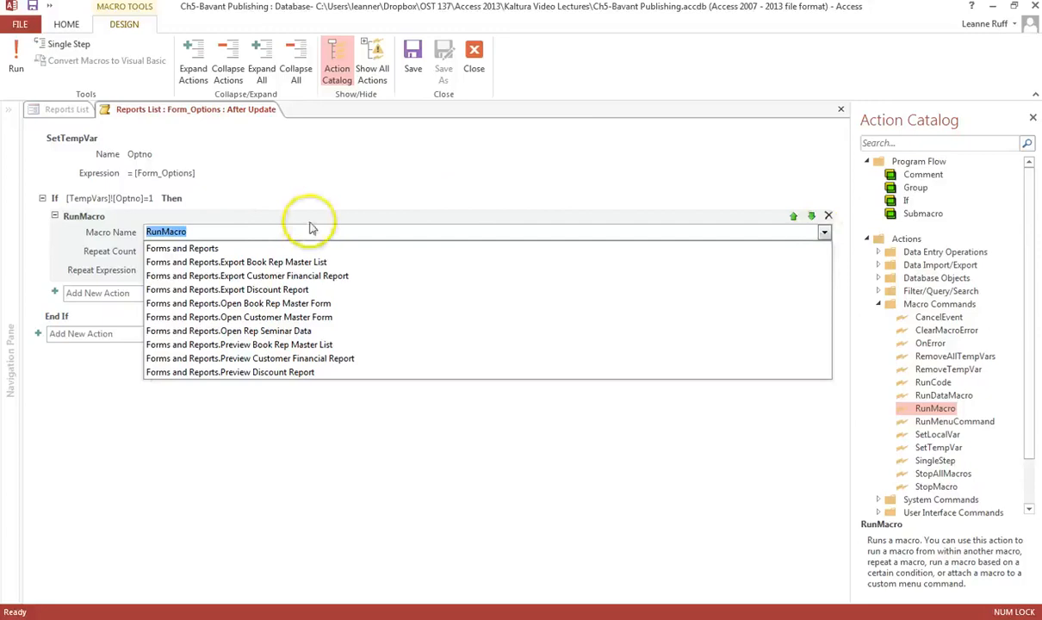
{"action": "left_click", "coordinate": [234, 345]}
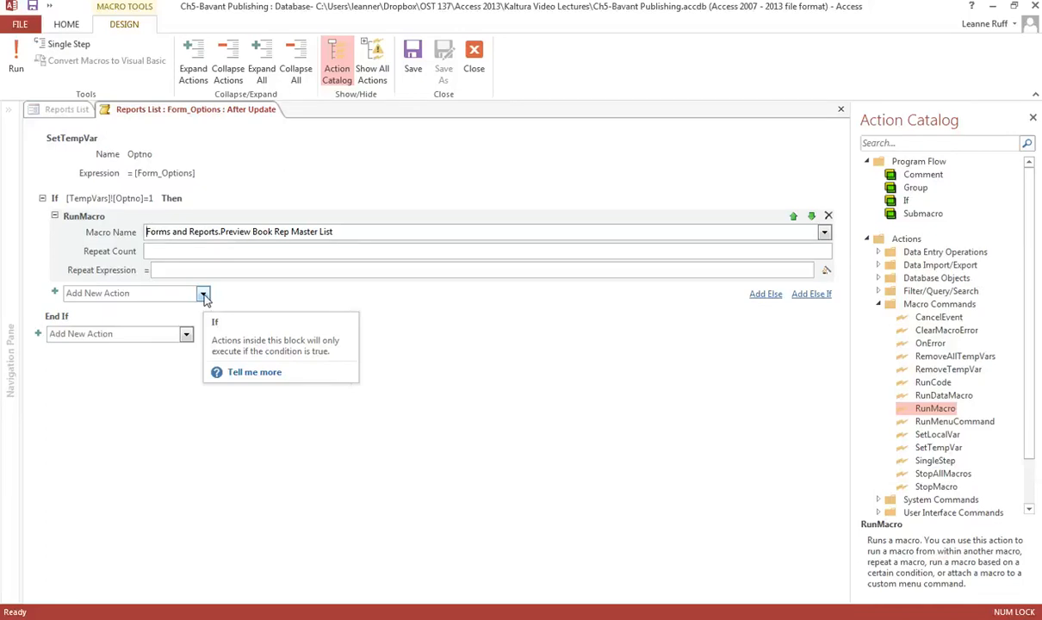
{"action": "left_click", "coordinate": [766, 297]}
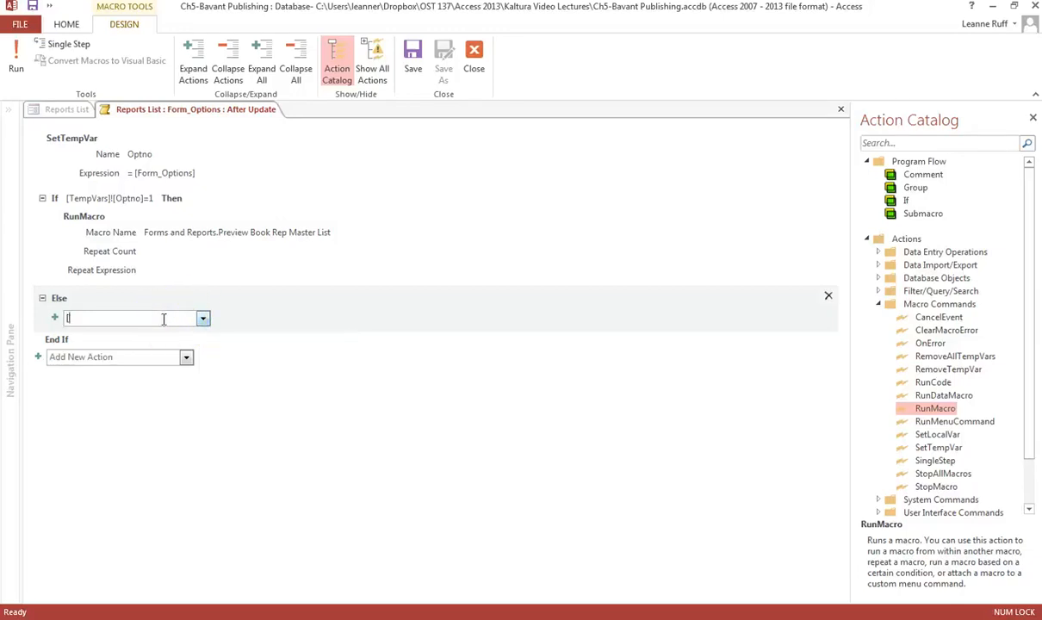
{"action": "type", "text": "[TempVars]![Optno]=2"}
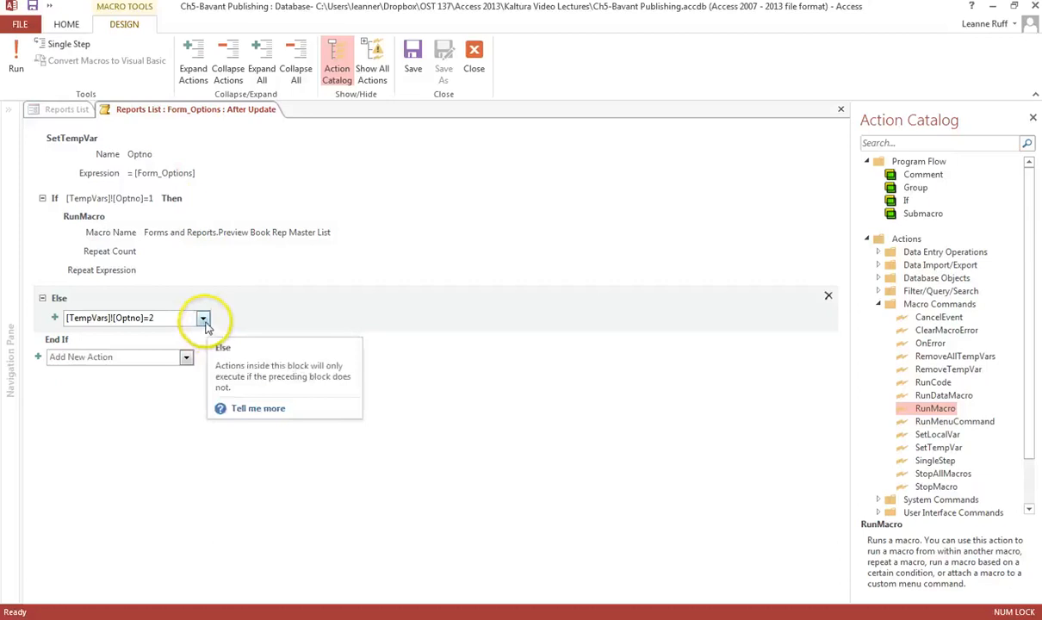
{"action": "left_click", "coordinate": [179, 299]}
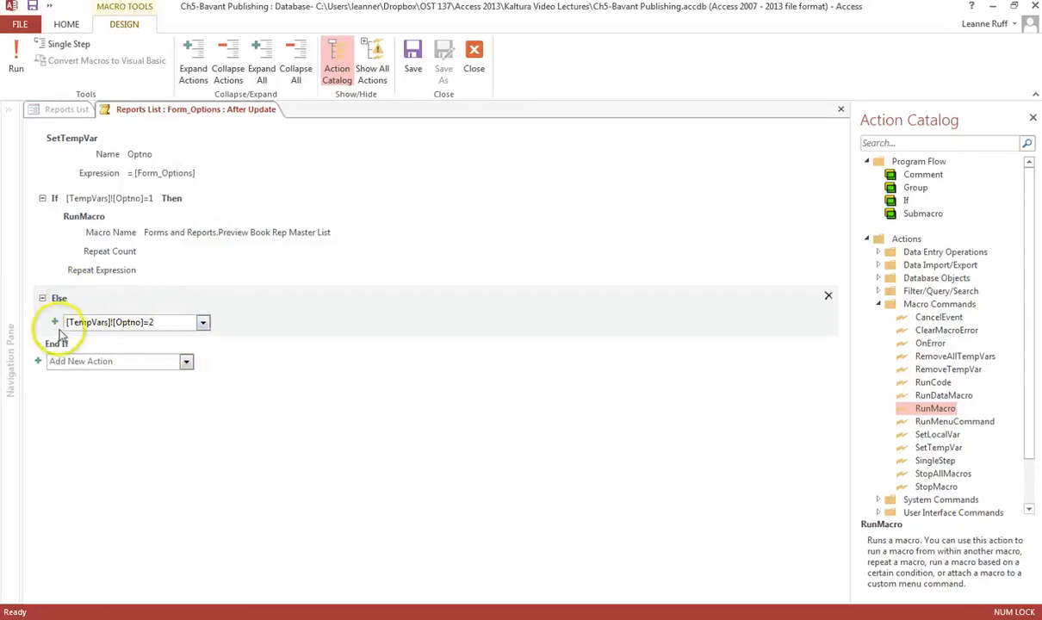
{"action": "mouse_move", "coordinate": [58, 331]}
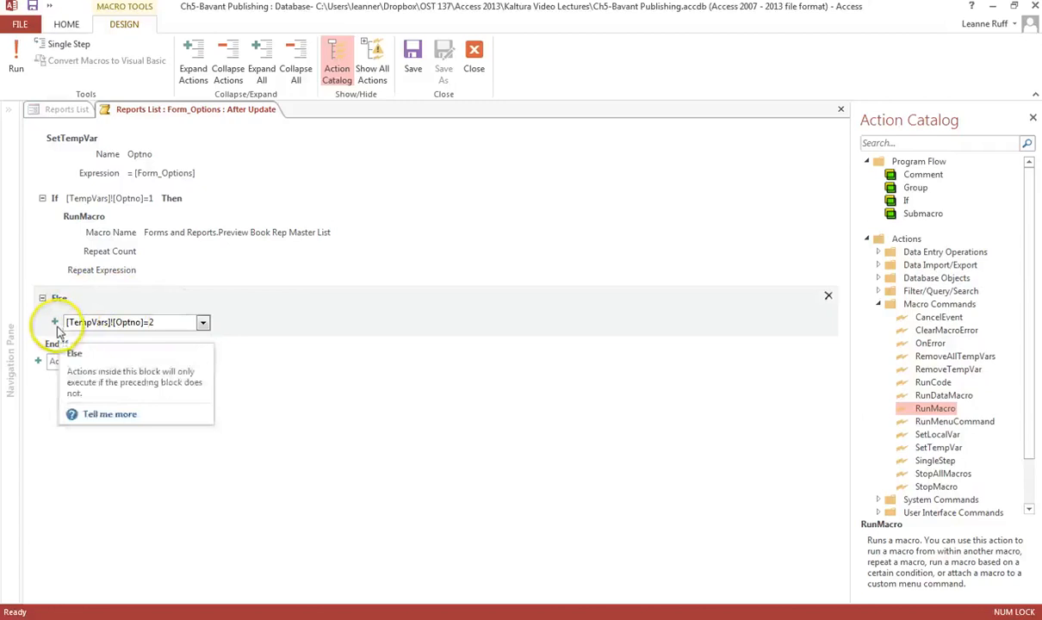
{"action": "left_click", "coordinate": [828, 296]}
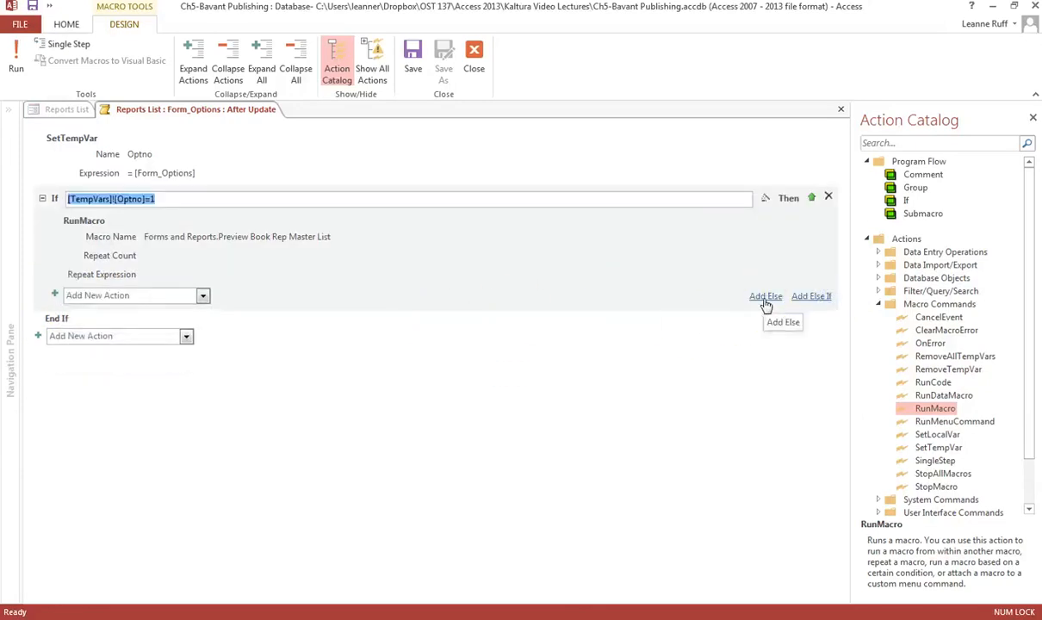
Add an Else If block with the condition [TempVars]![Optno]=2.
{"action": "left_click", "coordinate": [811, 298]}
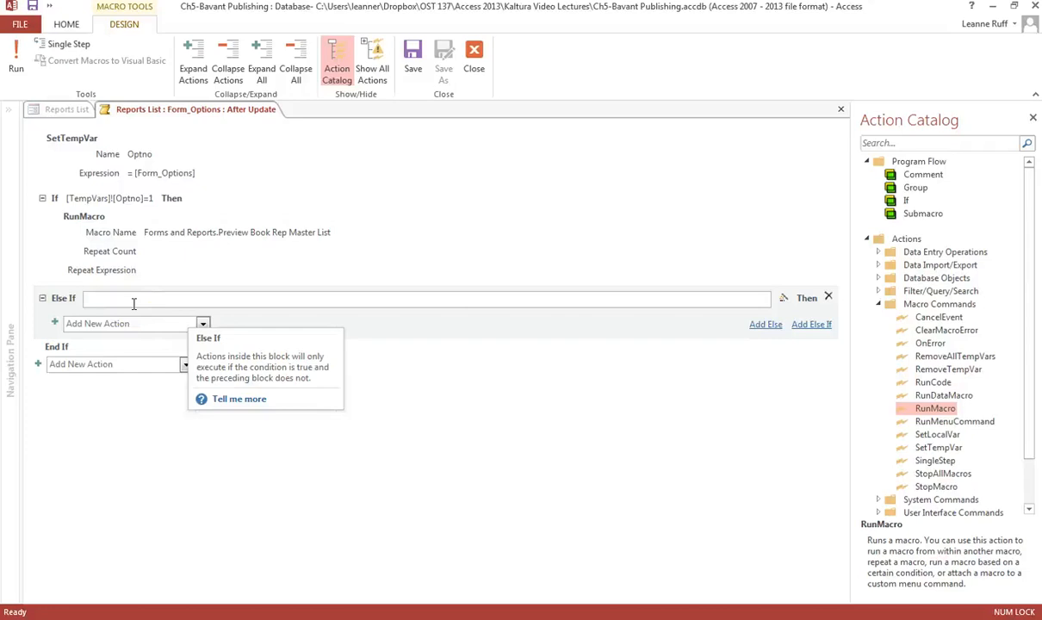
{"action": "type", "text": "["}
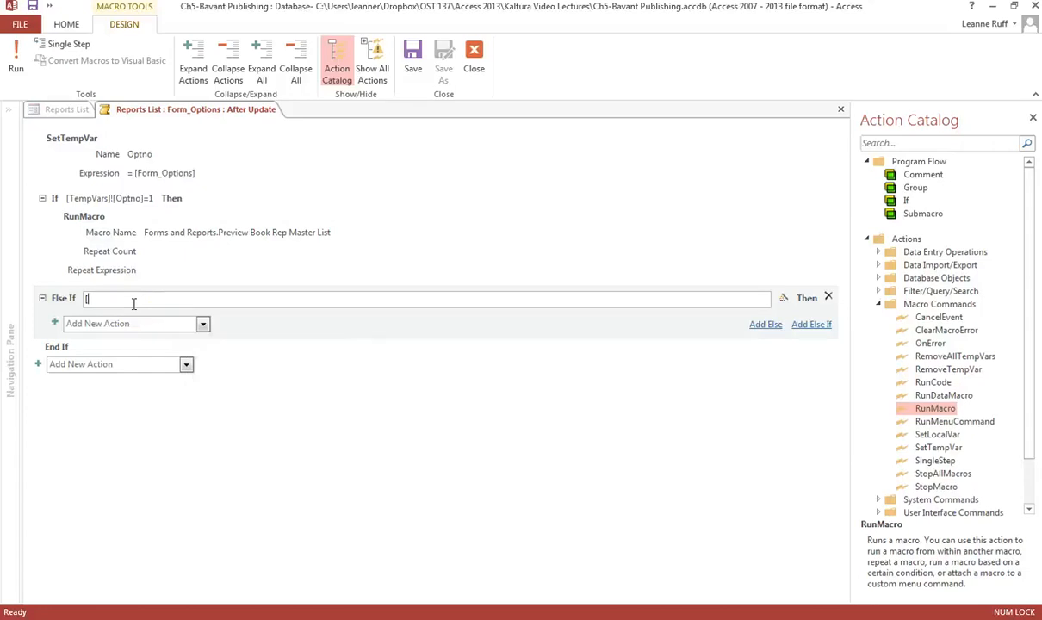
{"action": "type", "text": "TempVars"}
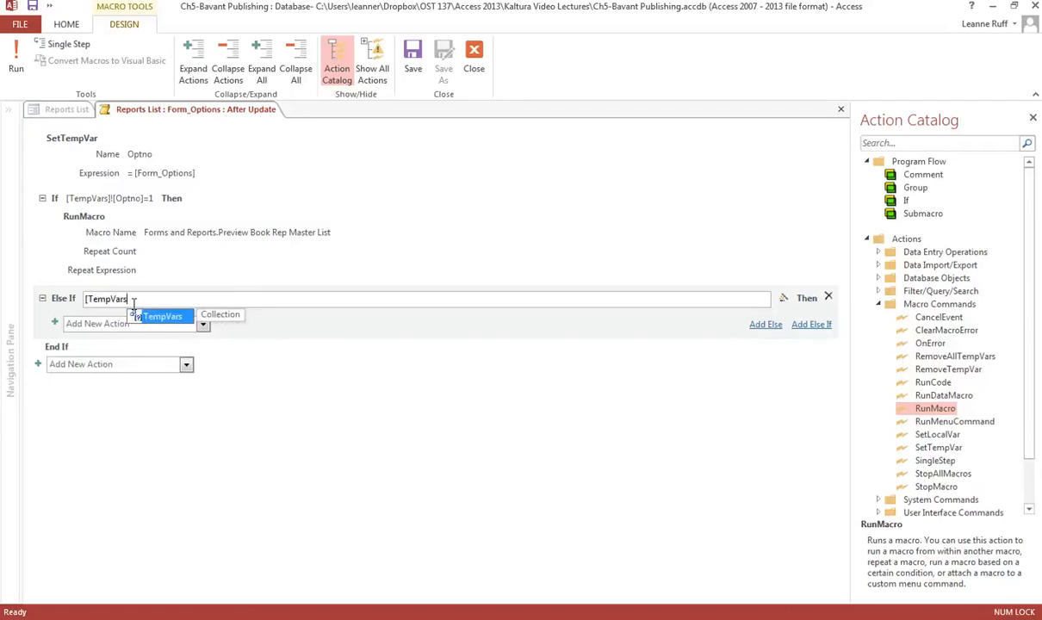
{"action": "type", "text": "]"}
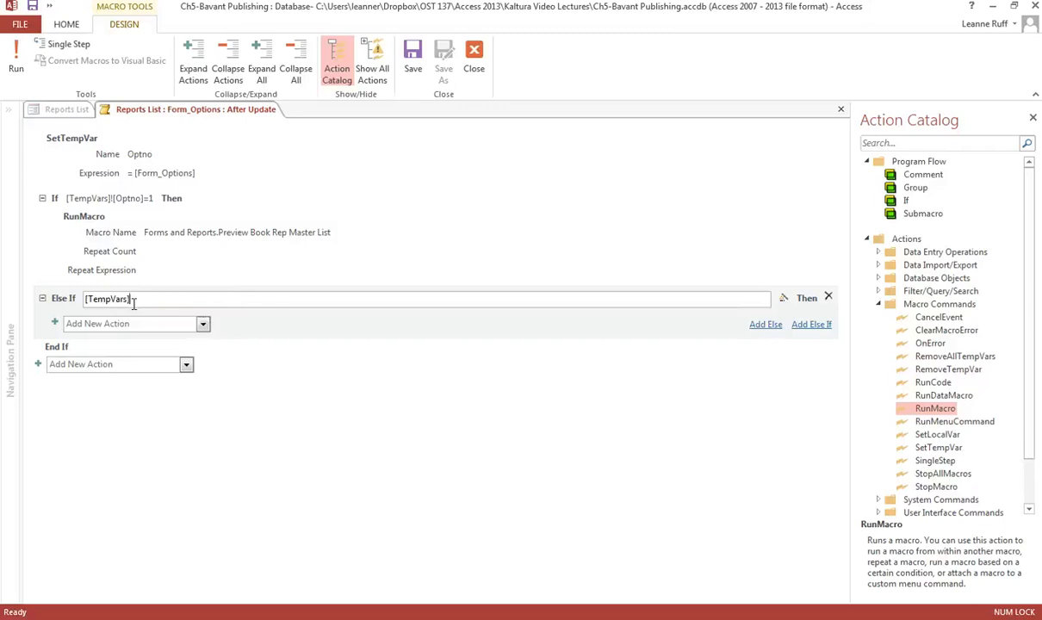
{"action": "type", "text": "![Optno]=2"}
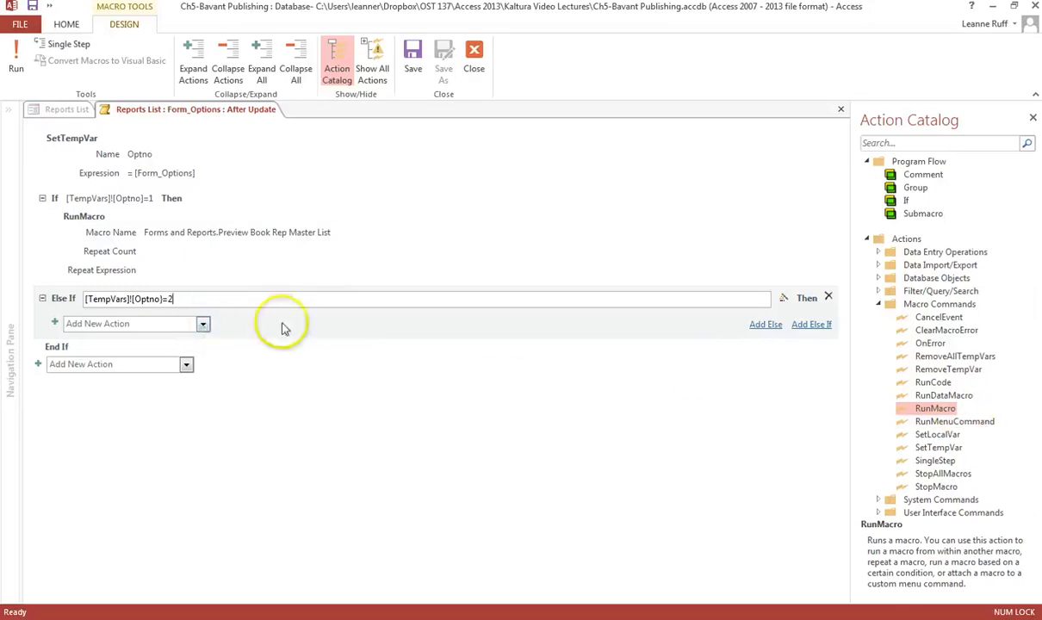
Add a RunMacro action inside the second block that runs Forms and Reports.Preview Customer Financial Report.
{"action": "left_click", "coordinate": [203, 324]}
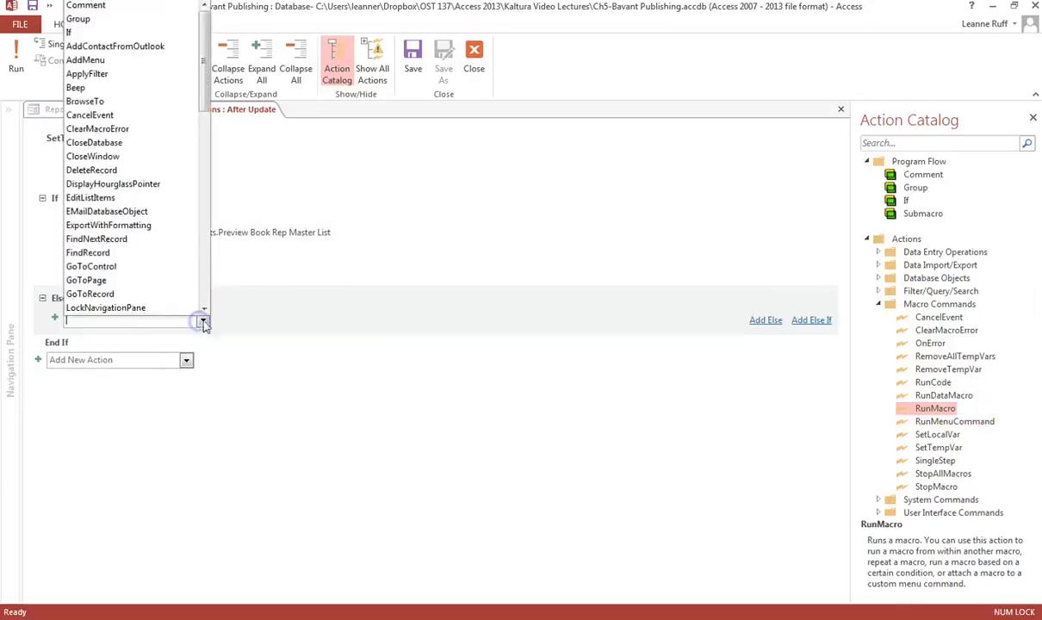
{"action": "left_click", "coordinate": [205, 294]}
{"action": "left_click", "coordinate": [206, 293]}
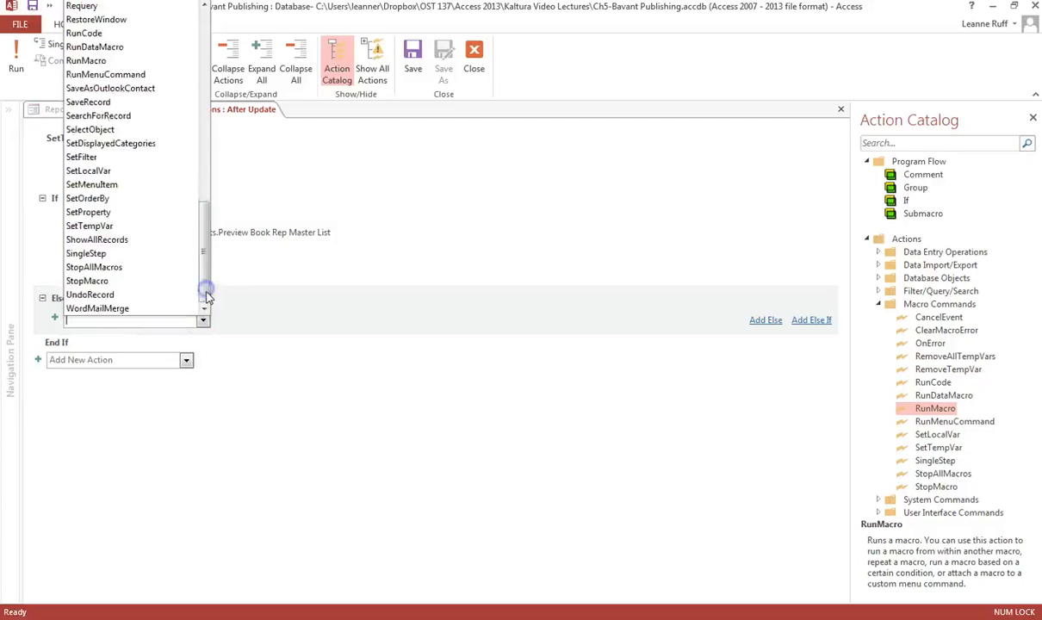
{"action": "left_click", "coordinate": [130, 59]}
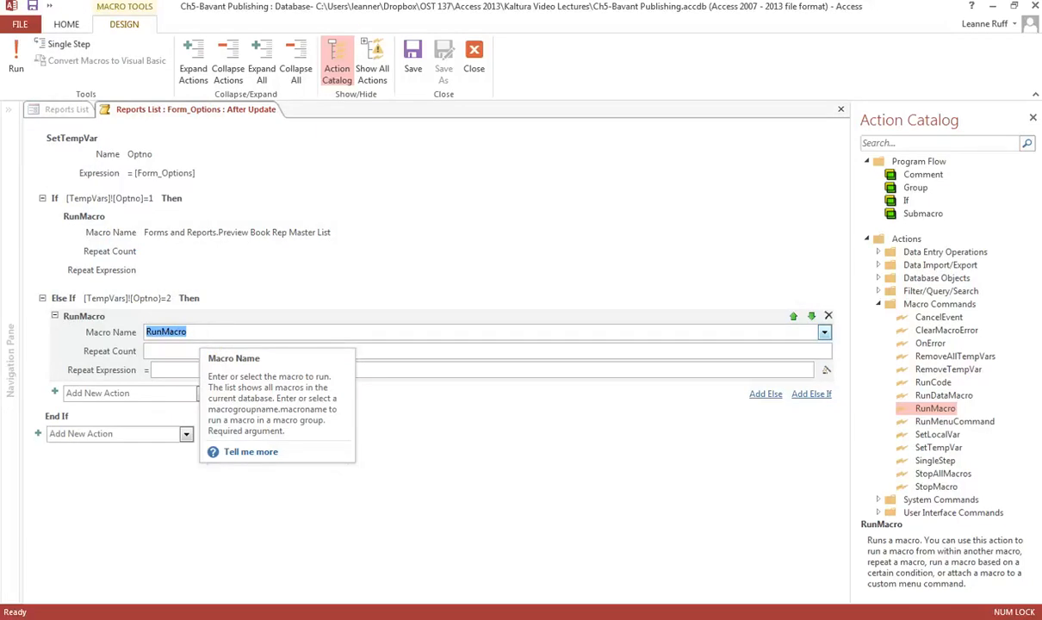
{"action": "left_click", "coordinate": [824, 333]}
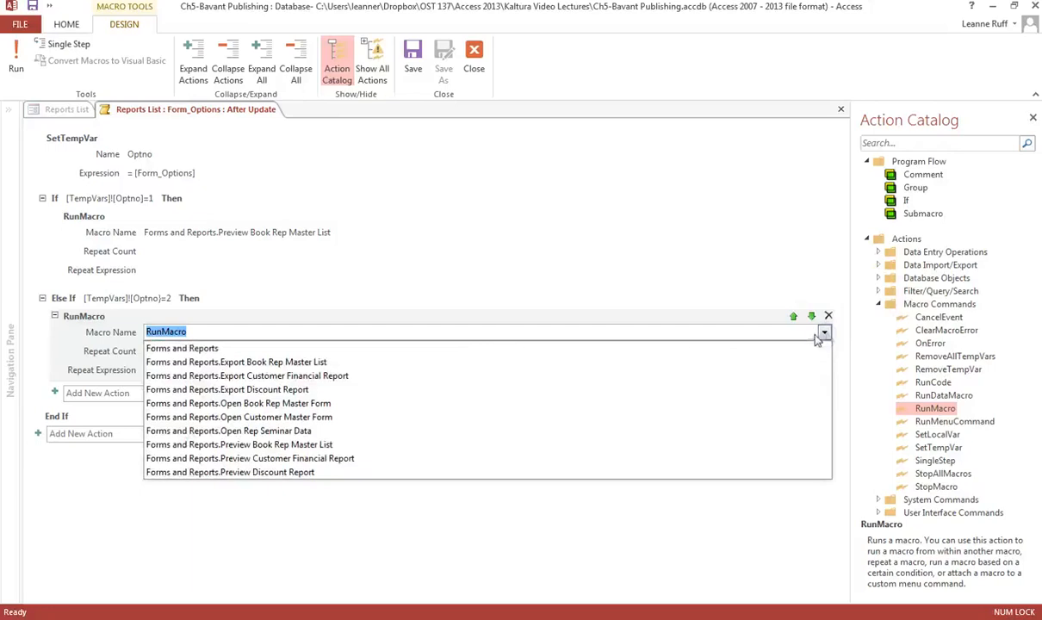
{"action": "left_click", "coordinate": [303, 460]}
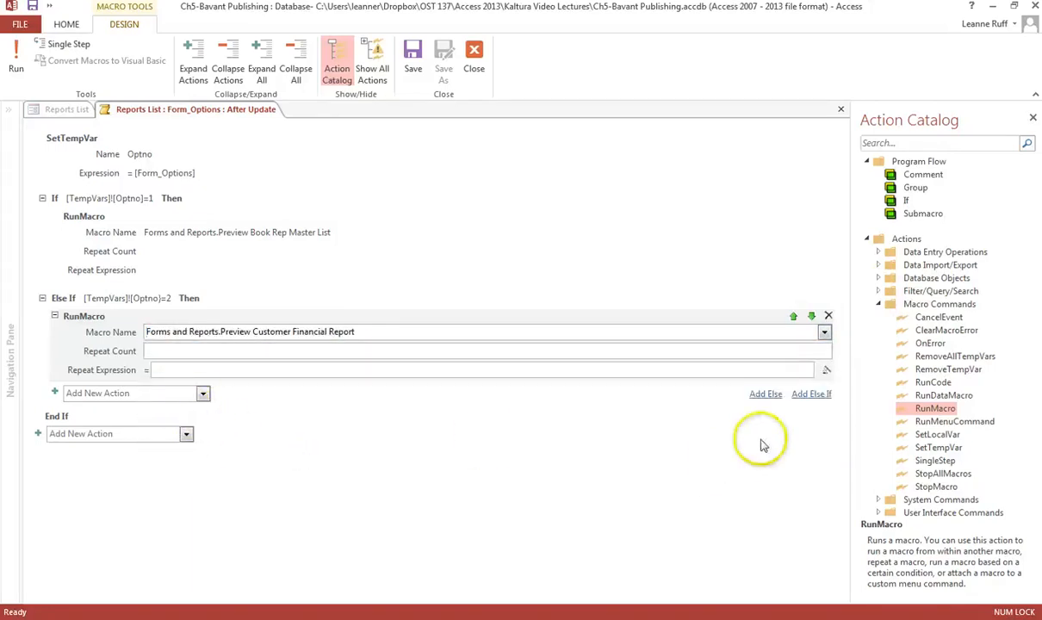
Add an Else If block with the condition [TempVars]![Optno]=3.
{"action": "left_click", "coordinate": [807, 395]}
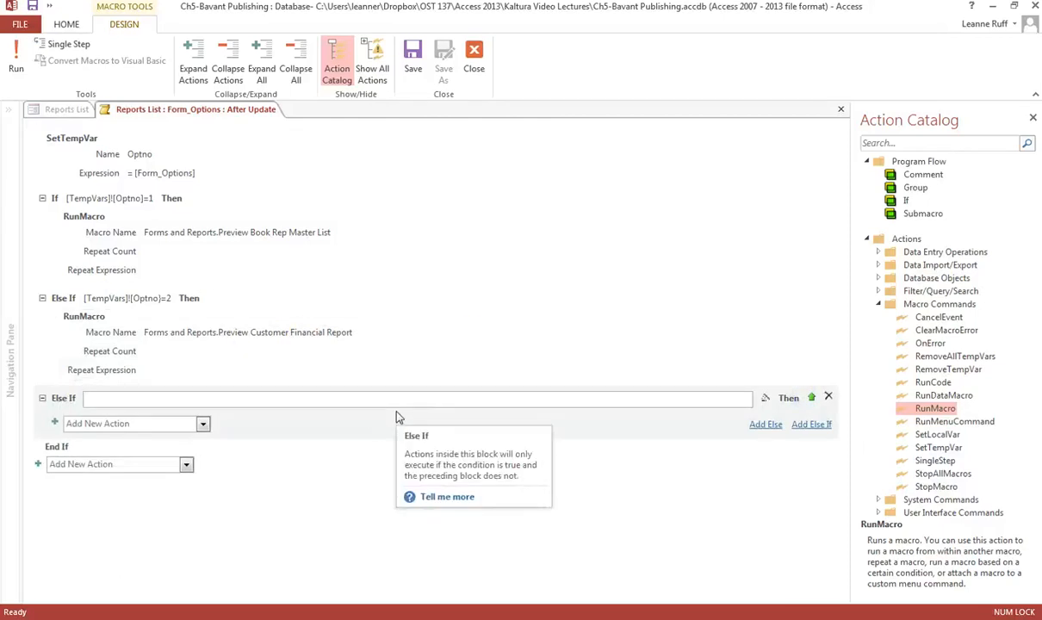
{"action": "type", "text": "[Te"}
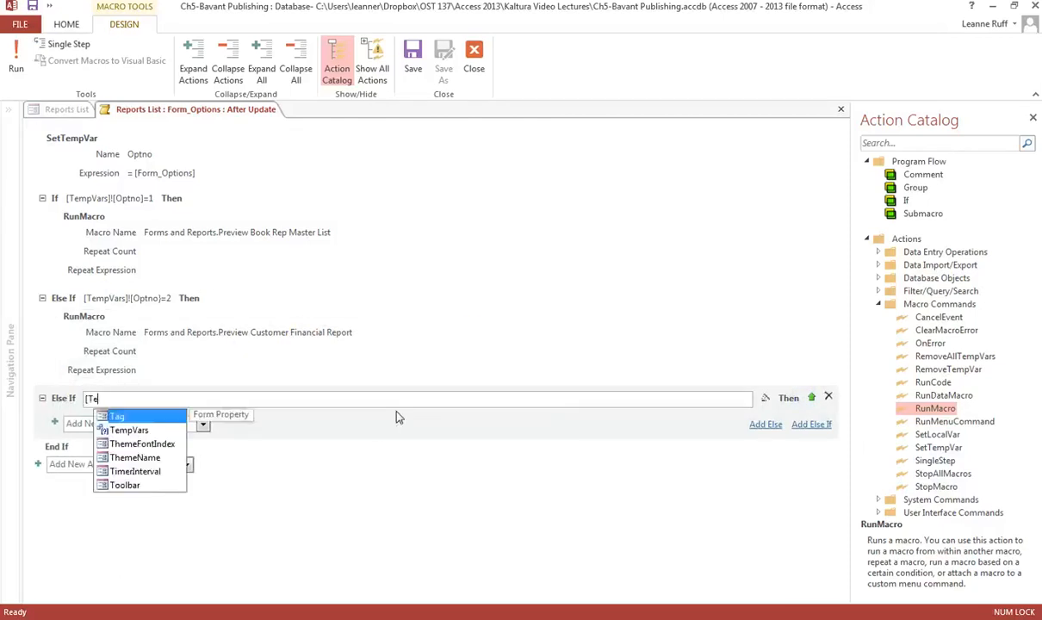
{"action": "type", "text": "mpVars]![Optno]=3"}
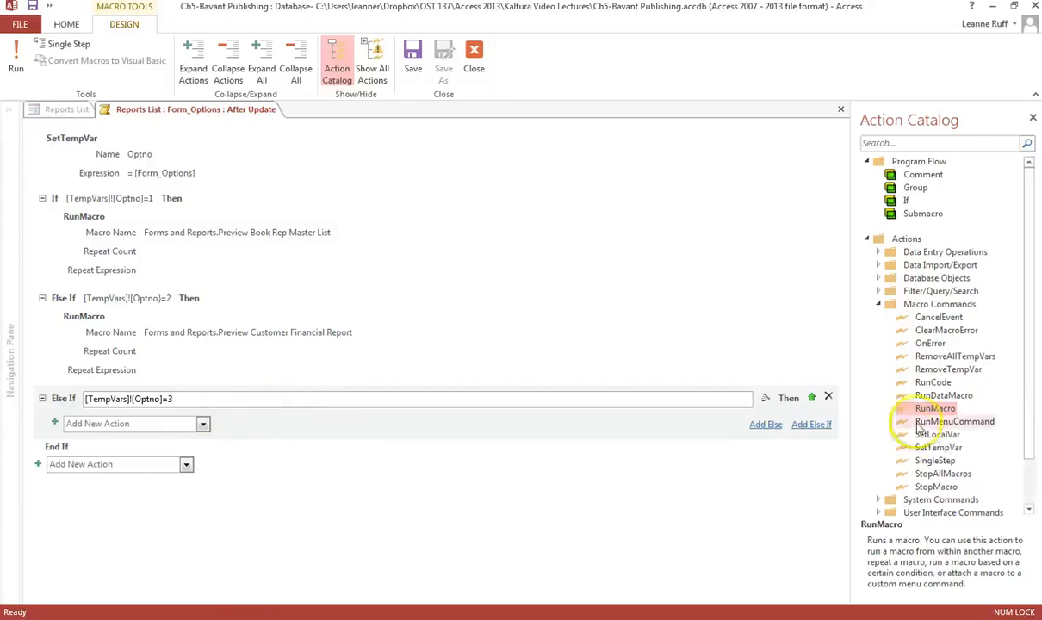
Add a RunMacro action inside that Else If block that runs Forms and Reports.Preview Discount Report.
{"action": "left_click_drag", "start_coordinate": [897, 405], "coordinate": [177, 428]}
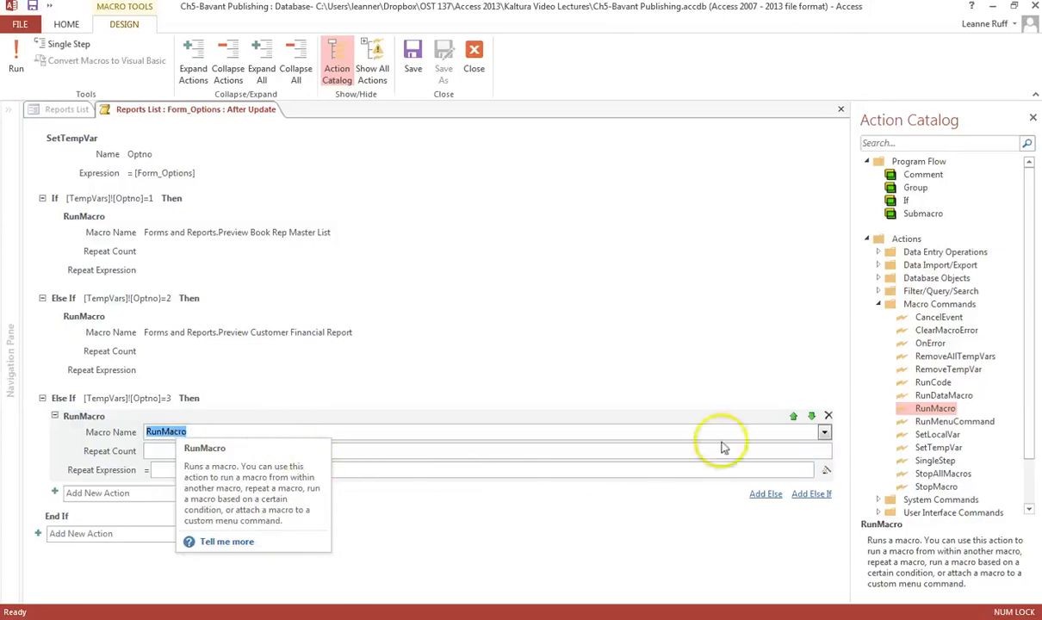
{"action": "left_click", "coordinate": [824, 433]}
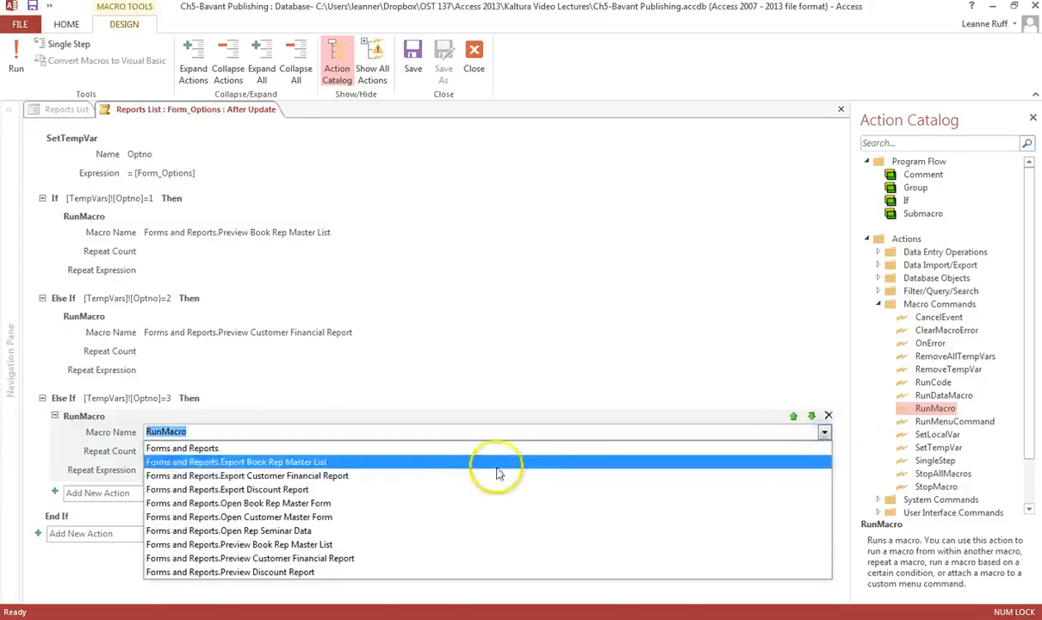
{"action": "left_click", "coordinate": [292, 573]}
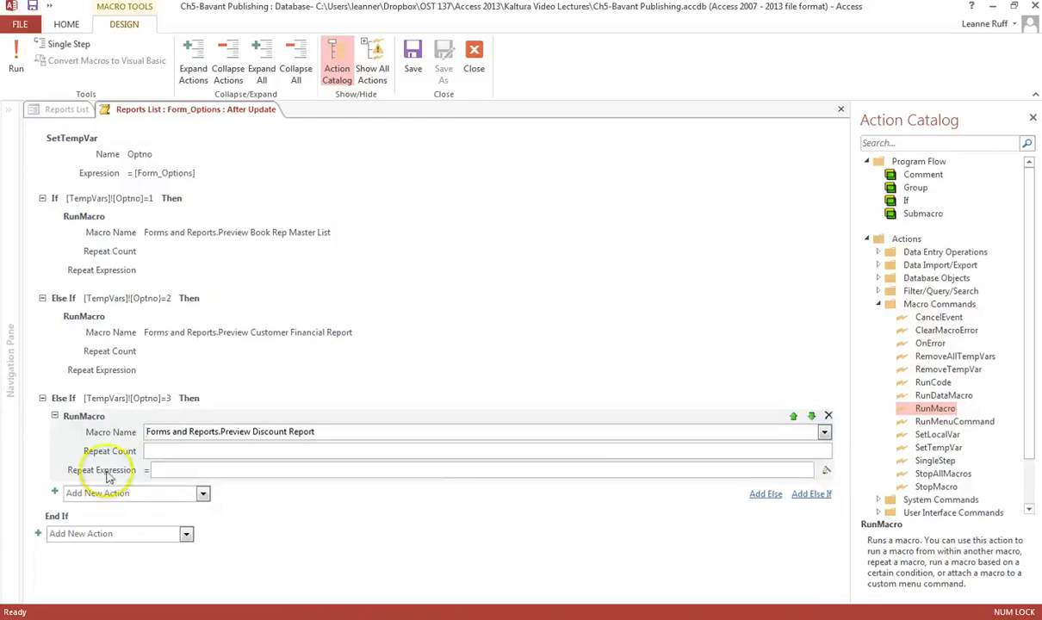
Add an Else If block with the condition [TempVars]![Optno]=4.
{"action": "left_click", "coordinate": [814, 495]}
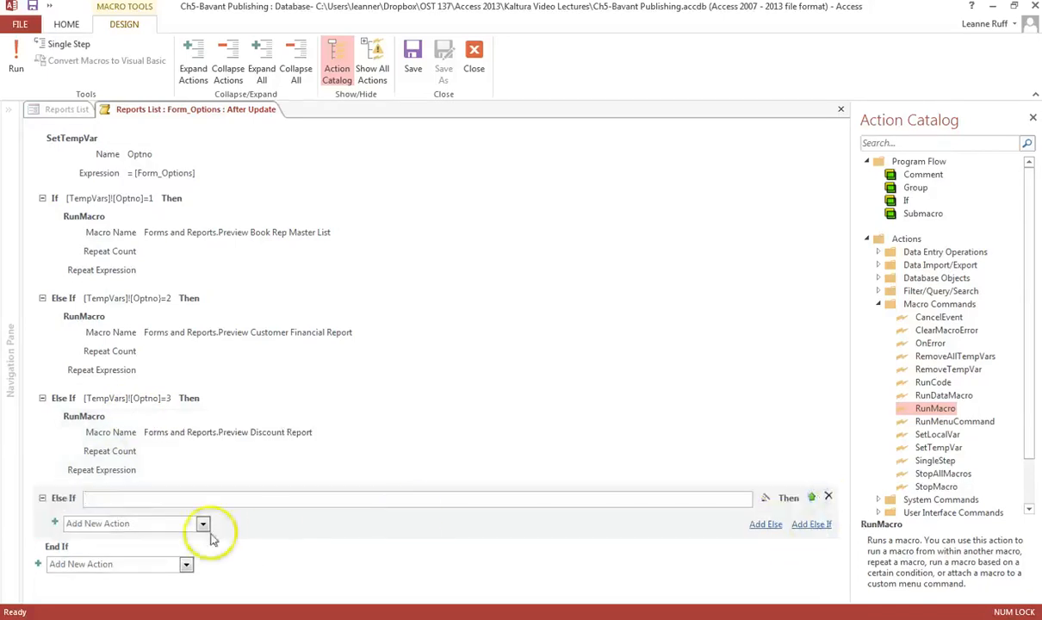
{"action": "left_click", "coordinate": [163, 499]}
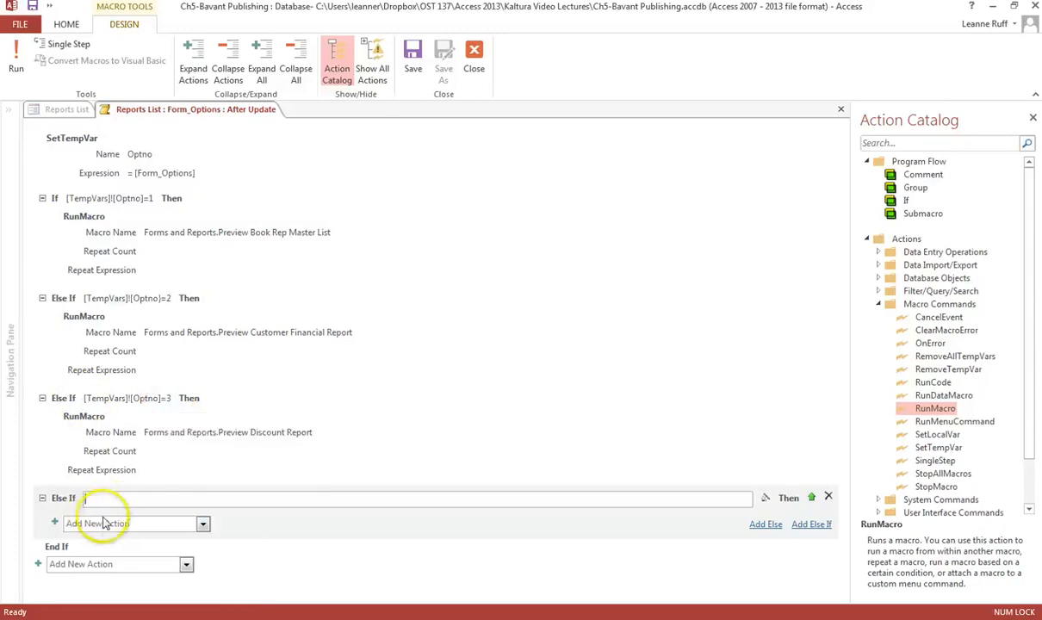
{"action": "type", "text": "["}
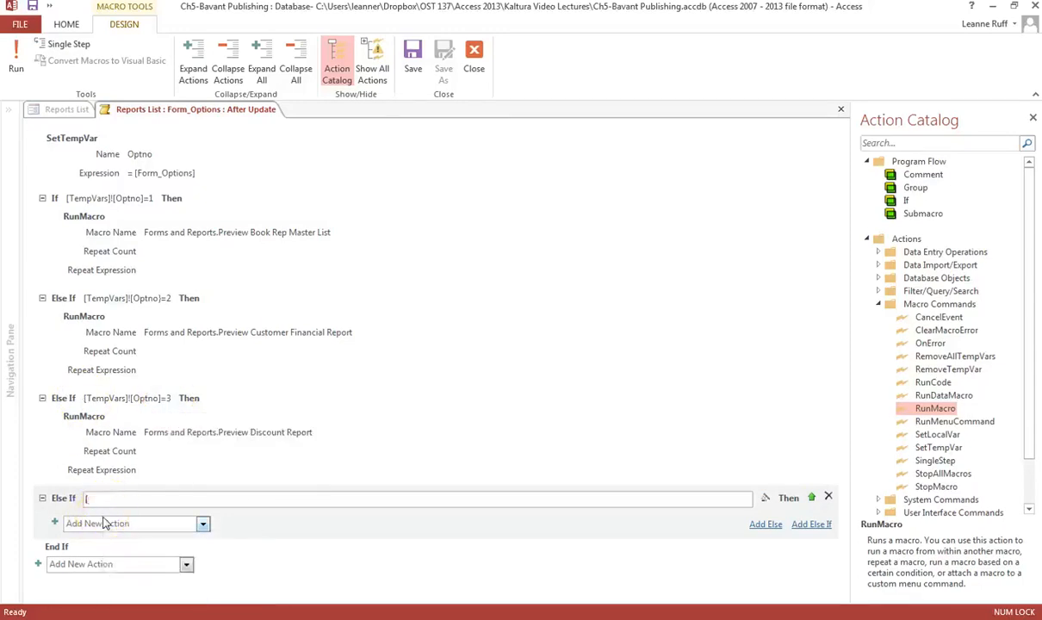
{"action": "type", "text": "Temp"}
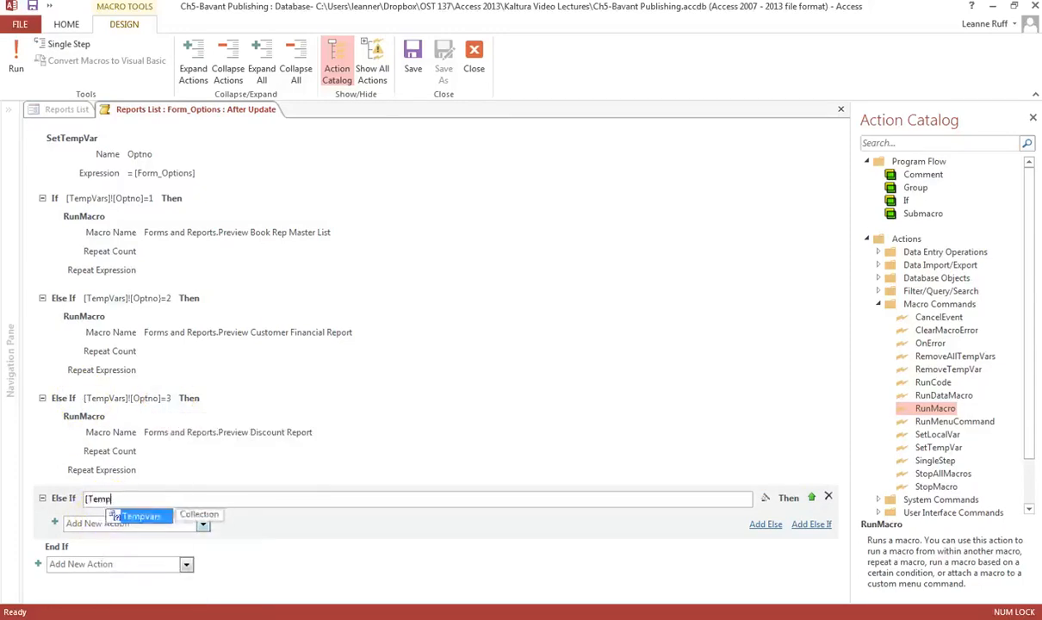
{"action": "type", "text": "Vars"}
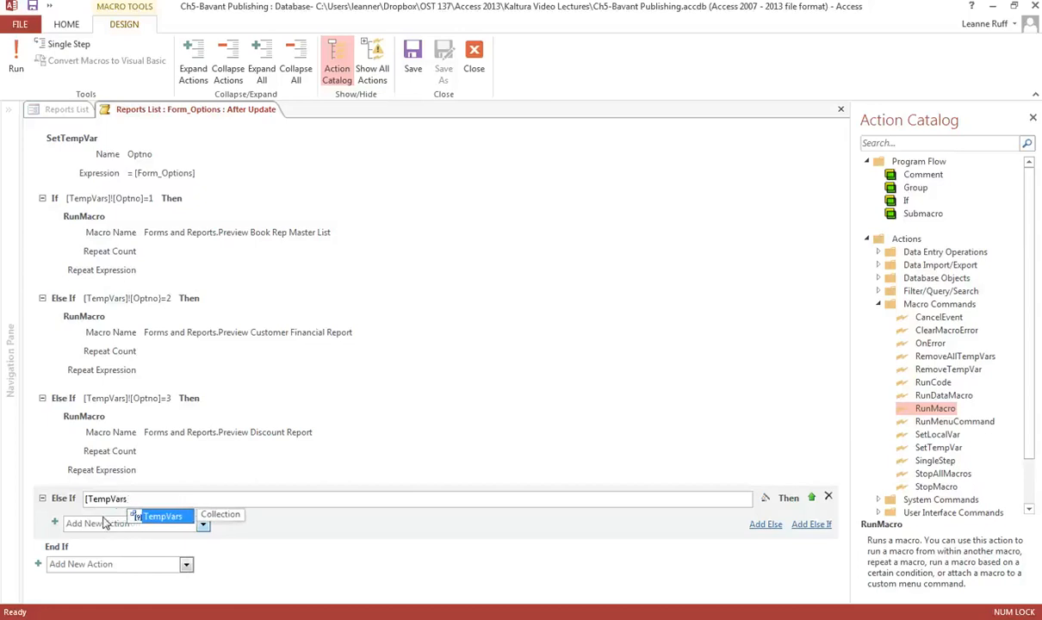
{"action": "type", "text": "]"}
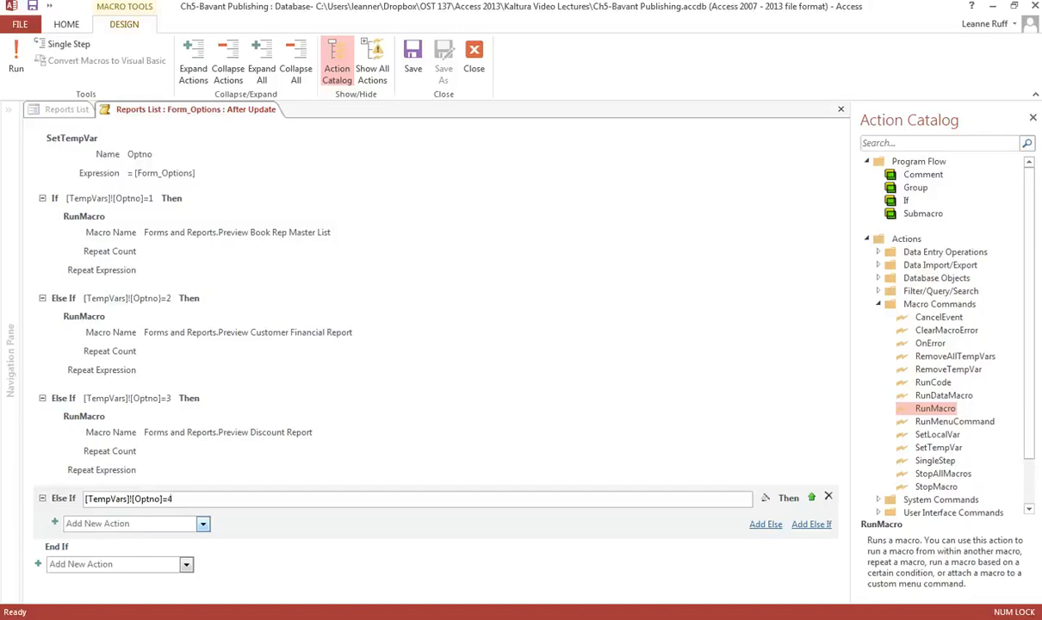
Add a RunMacro action inside that block that runs Forms and Reports.Export Book Rep Master List.
{"action": "left_click", "coordinate": [204, 524]}
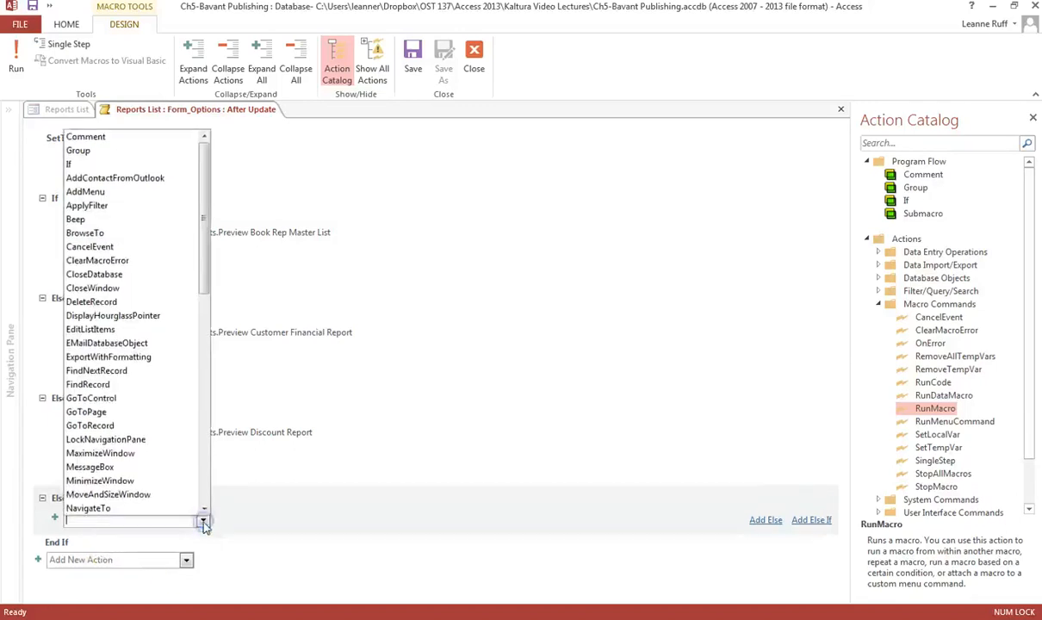
{"action": "left_click", "coordinate": [204, 444]}
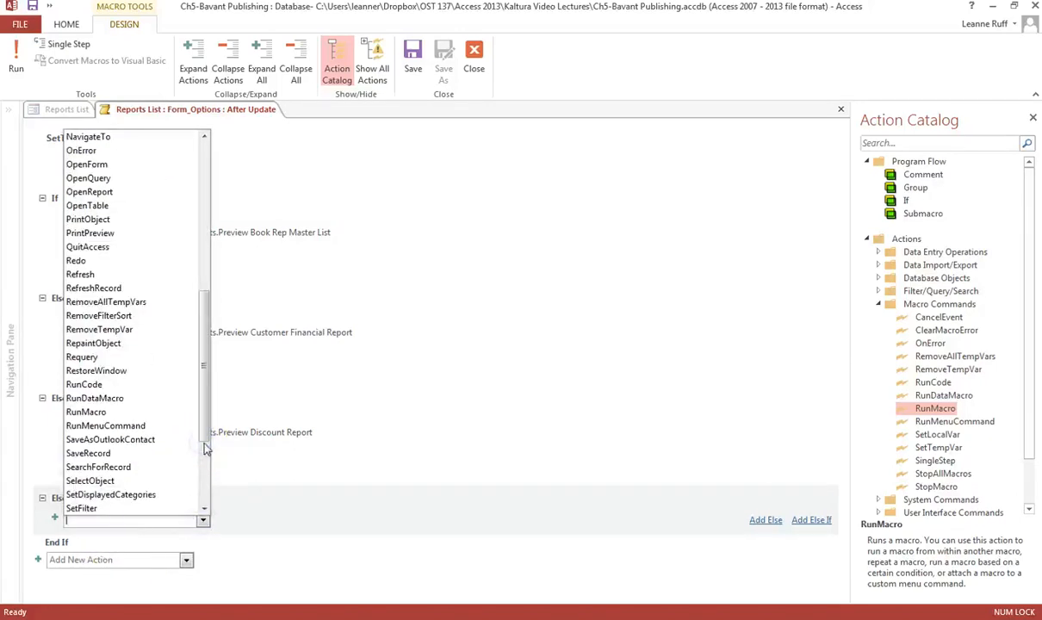
{"action": "left_click", "coordinate": [93, 416]}
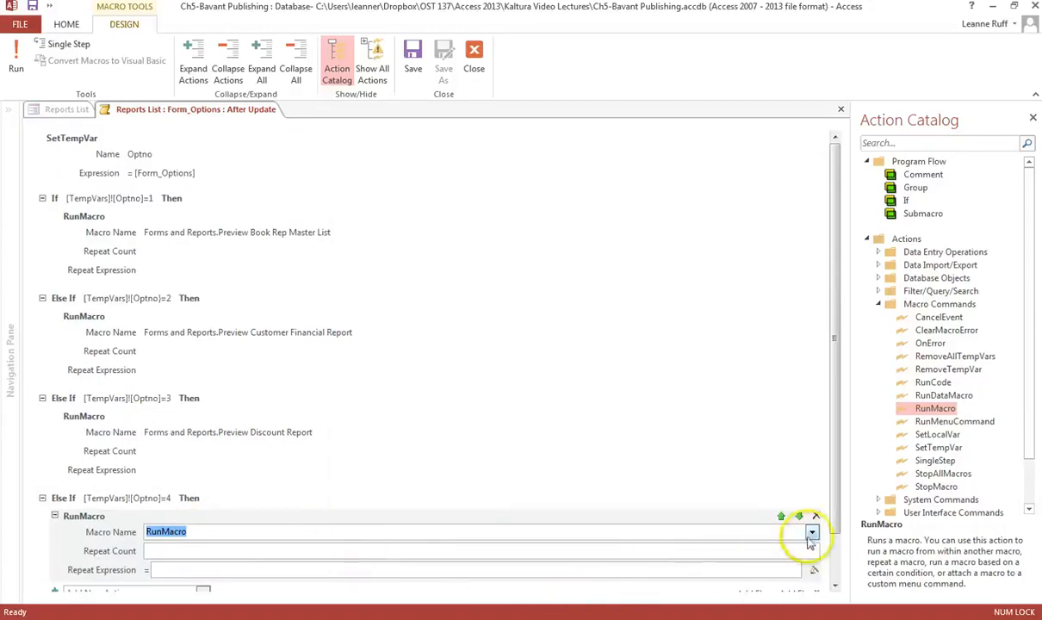
{"action": "left_click", "coordinate": [812, 532]}
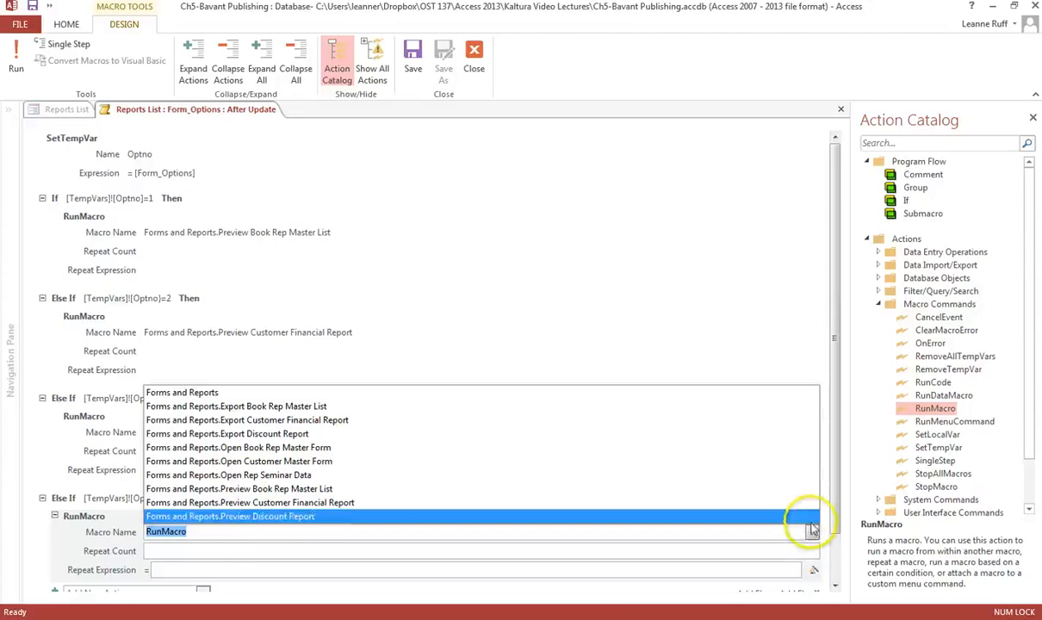
{"action": "left_click", "coordinate": [274, 407]}
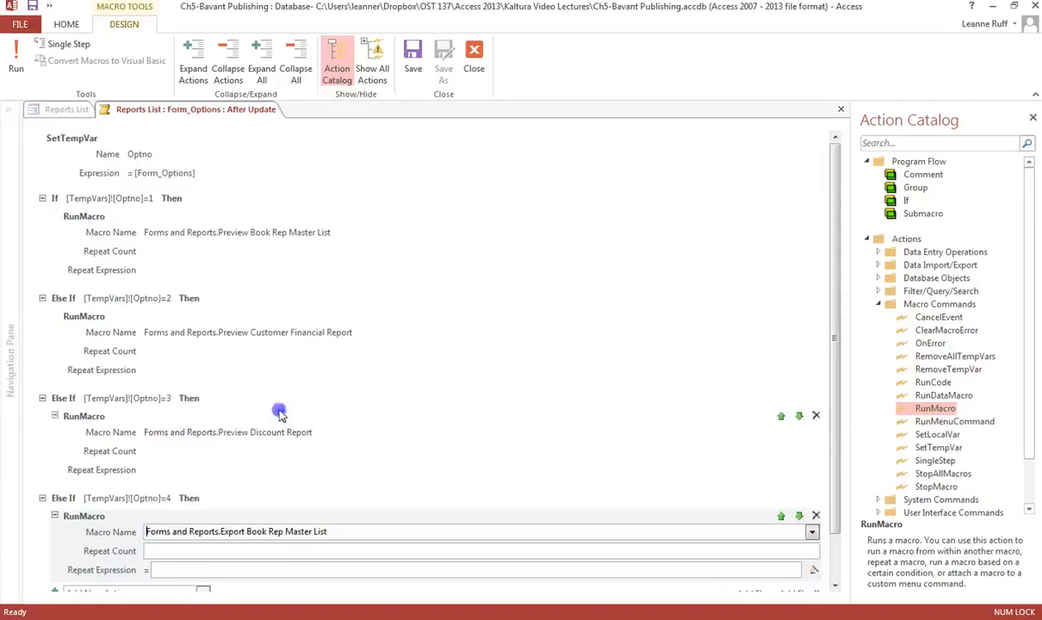
Collapse the first two condition blocks and add an Else If block with the condition [TempVars]![Optno]=5.
{"action": "left_click", "coordinate": [42, 199]}
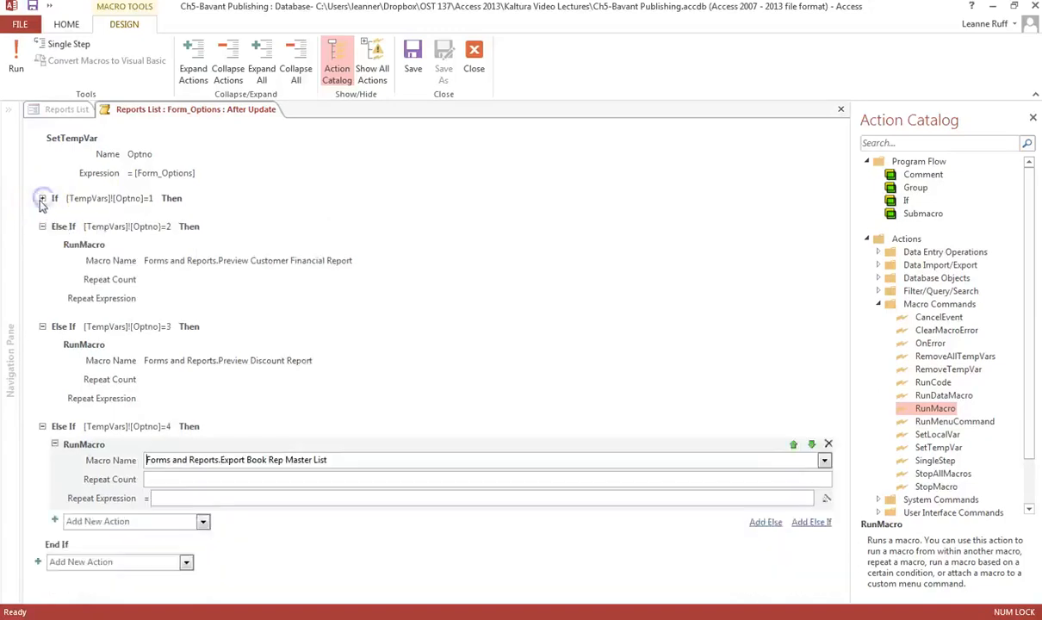
{"action": "left_click", "coordinate": [42, 227]}
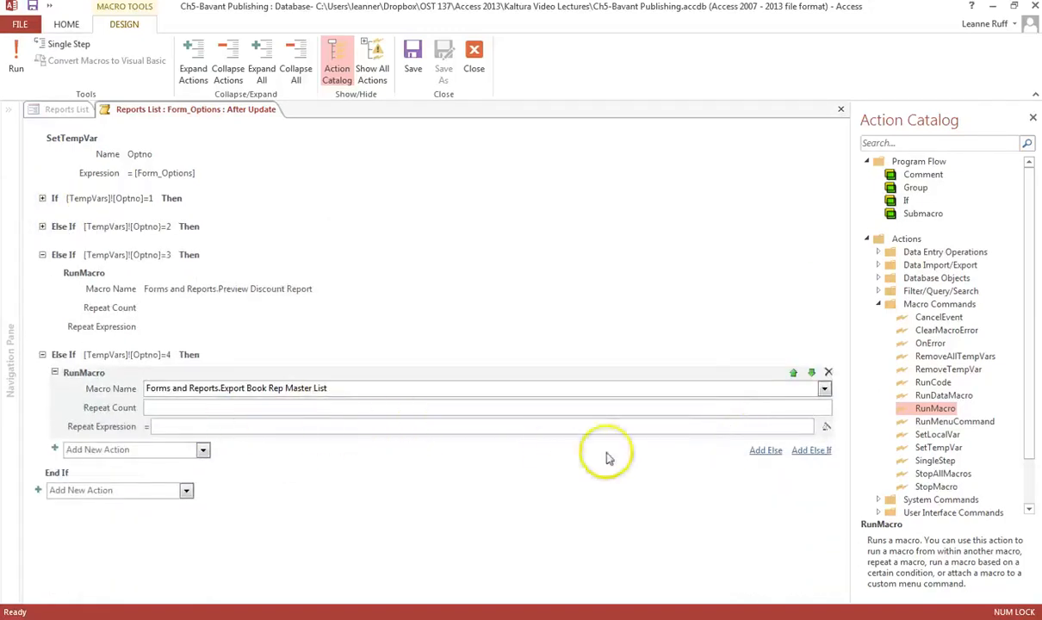
{"action": "left_click", "coordinate": [809, 451]}
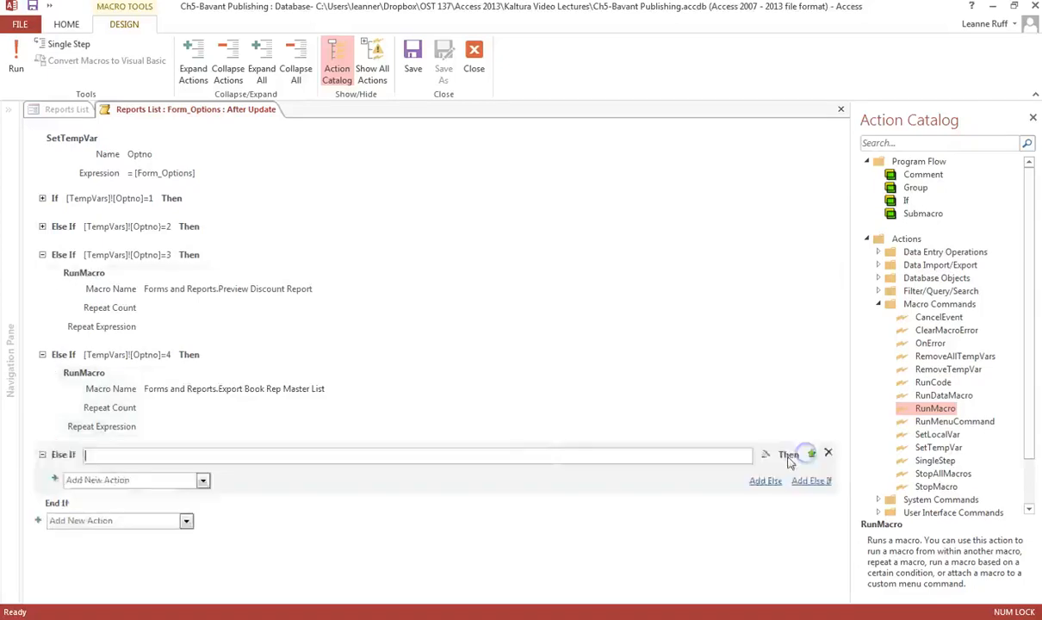
{"action": "left_click", "coordinate": [543, 454]}
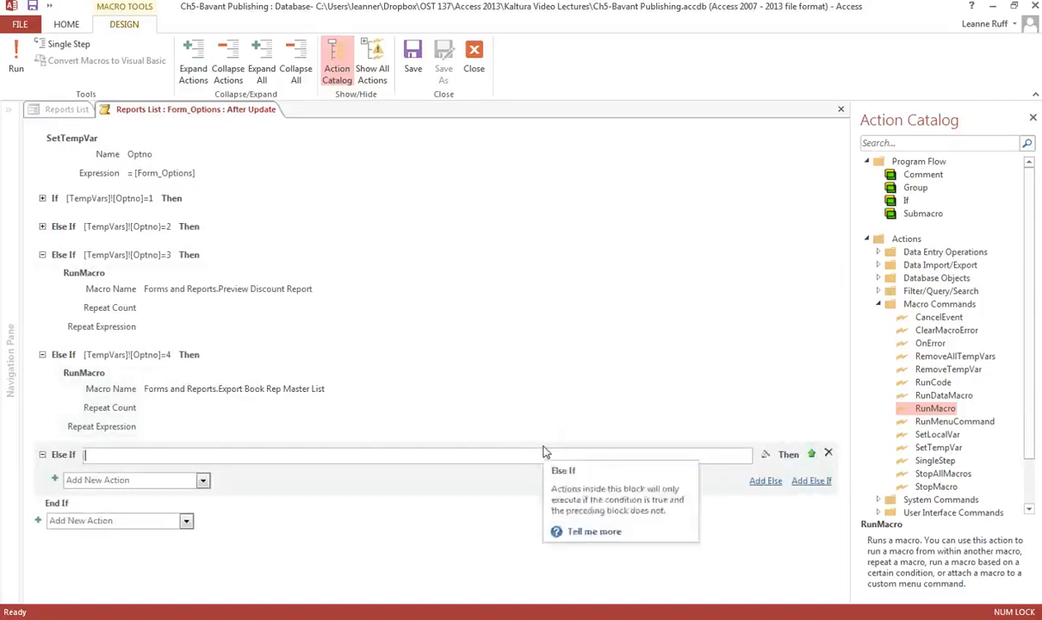
{"action": "type", "text": "[Temp"}
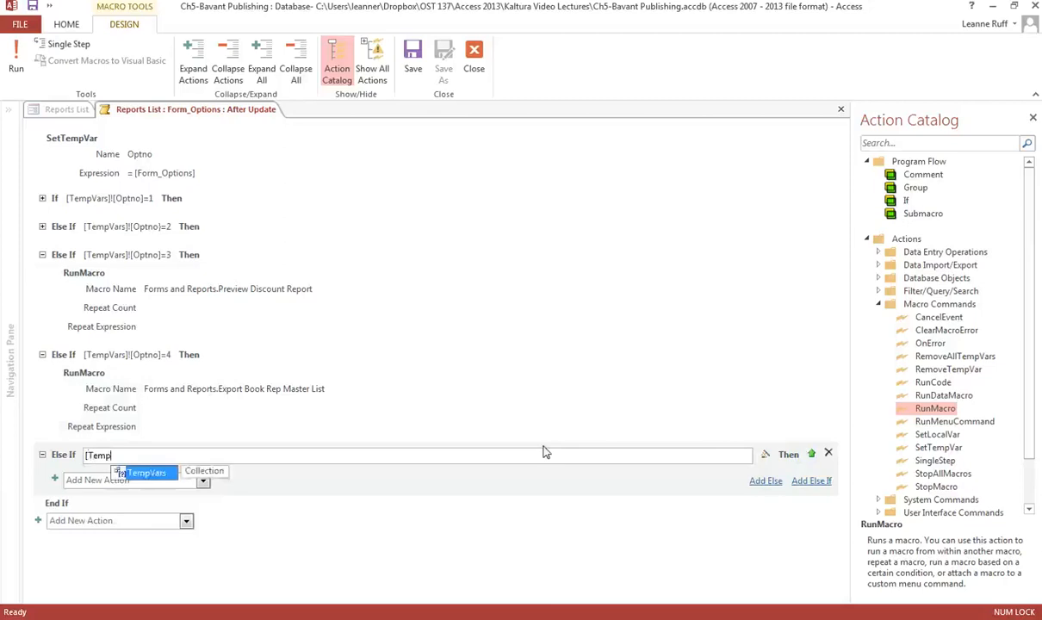
{"action": "type", "text": "Vars]![Optno]=5"}
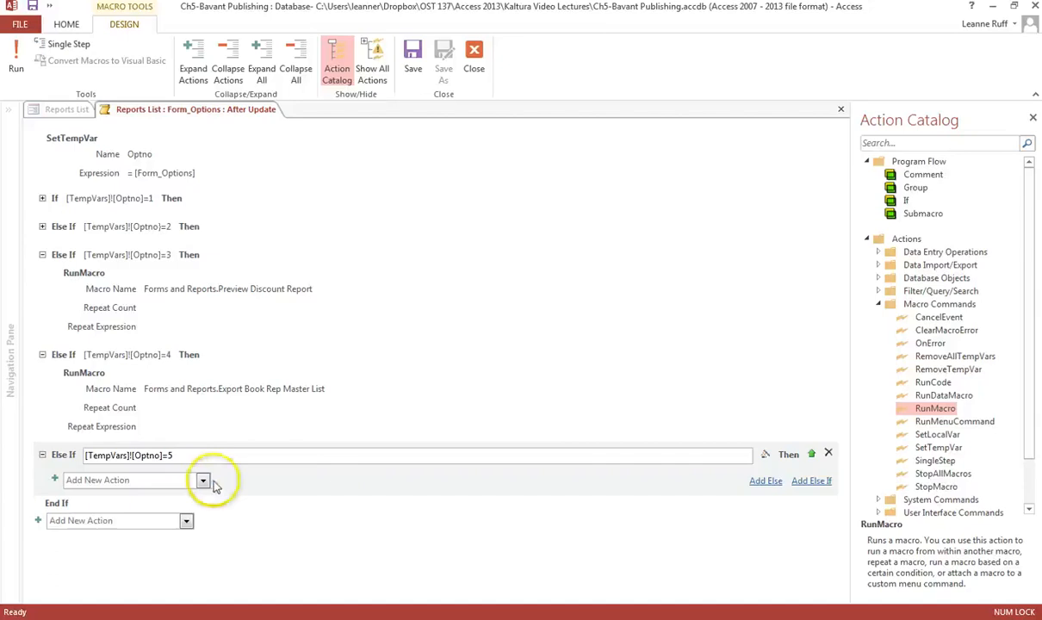
Add a RunMacro action inside the fifth block that runs Forms and Reports.Export Customer Financial Report.
{"action": "left_click", "coordinate": [41, 256]}
{"action": "left_click", "coordinate": [202, 405]}
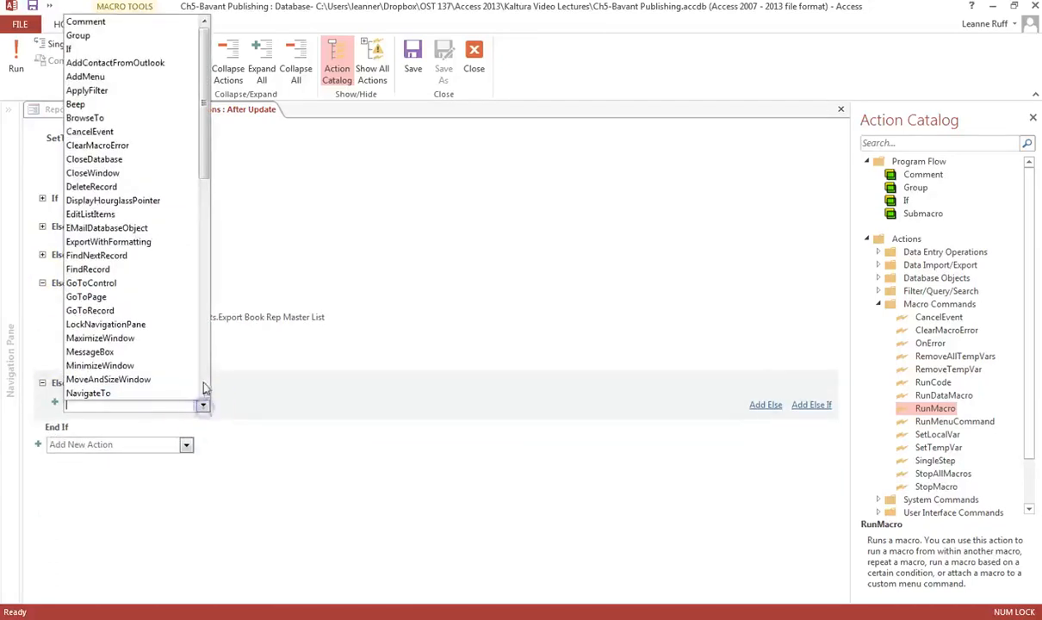
{"action": "left_click", "coordinate": [203, 377]}
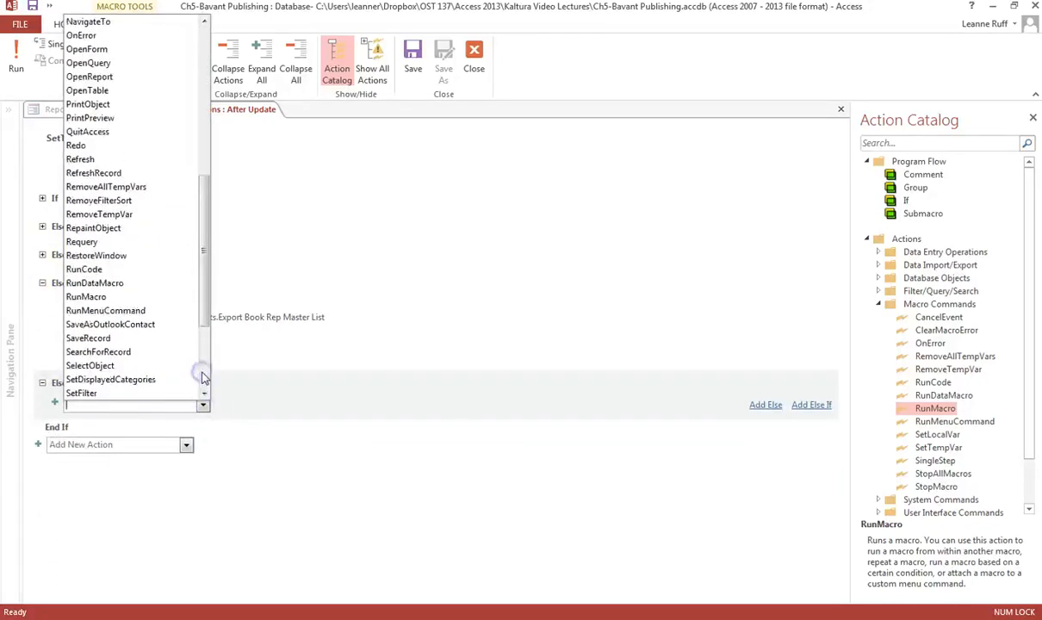
{"action": "left_click", "coordinate": [99, 298]}
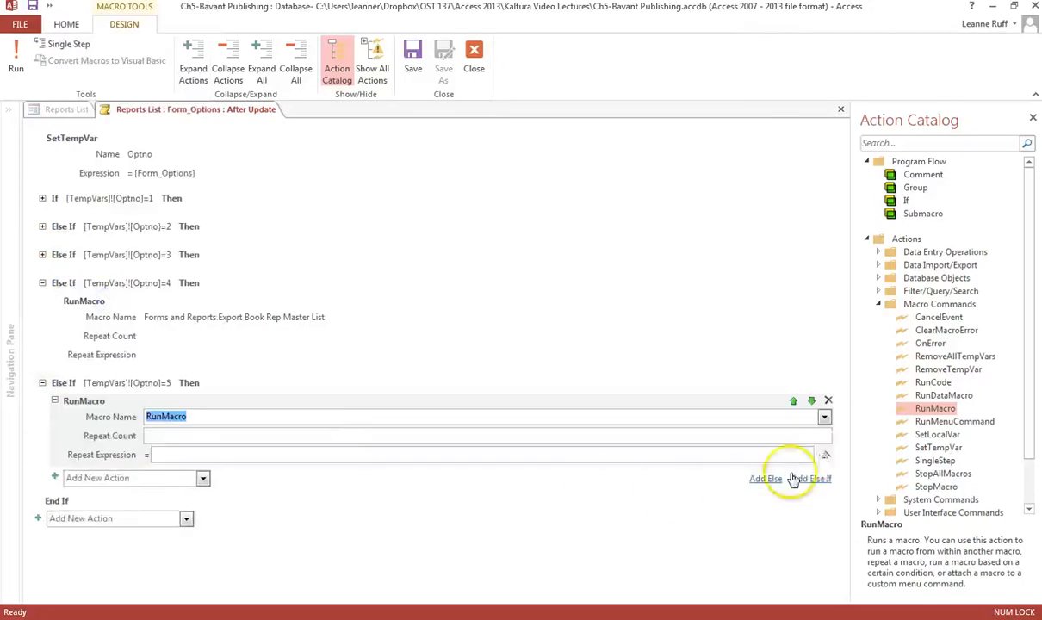
{"action": "left_click", "coordinate": [825, 419]}
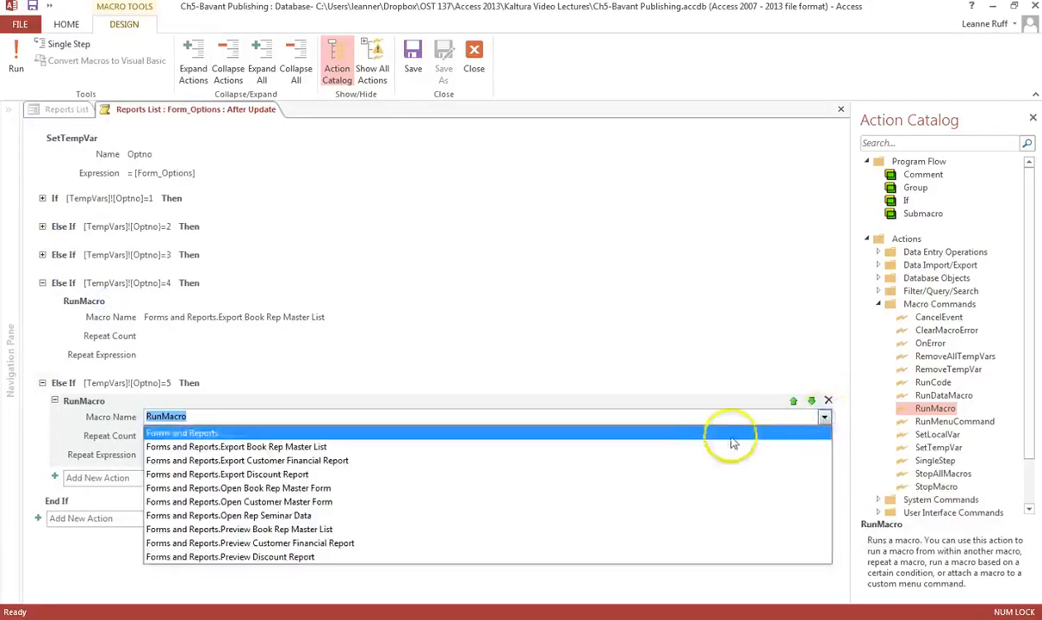
{"action": "left_click", "coordinate": [258, 460]}
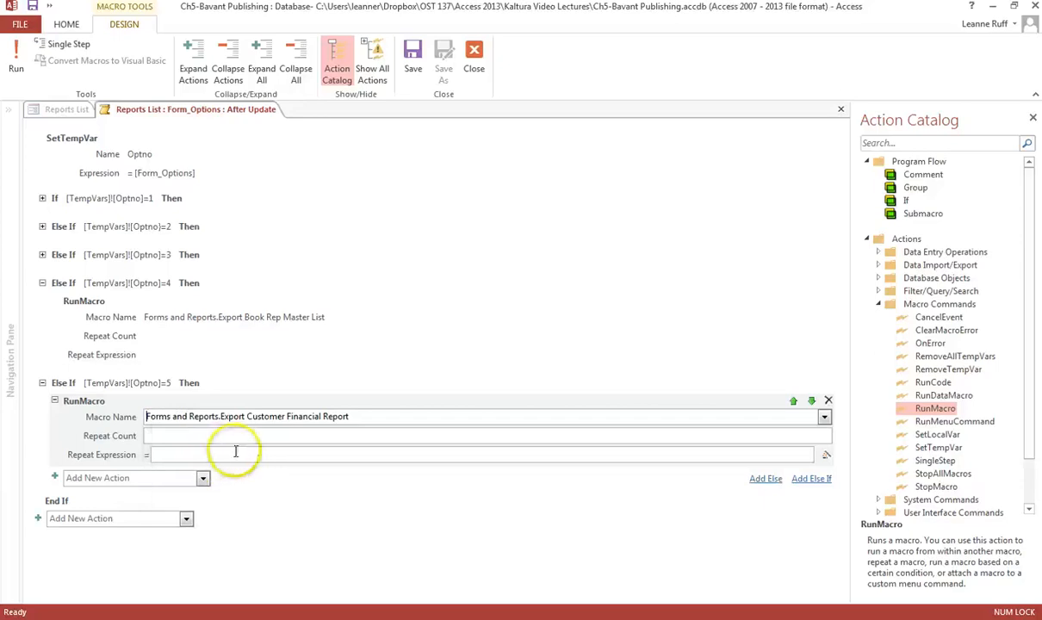
Add an Else If block with the condition [TempVars]![Optno]=6.
{"action": "left_click", "coordinate": [810, 481]}
{"action": "left_click", "coordinate": [418, 485]}
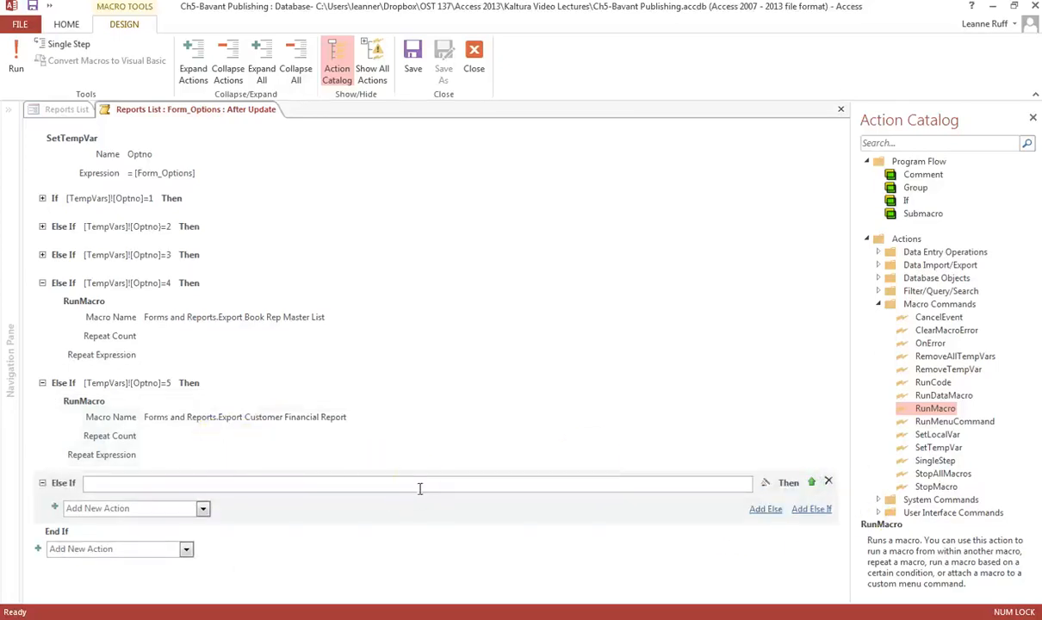
{"action": "type", "text": "[Temp"}
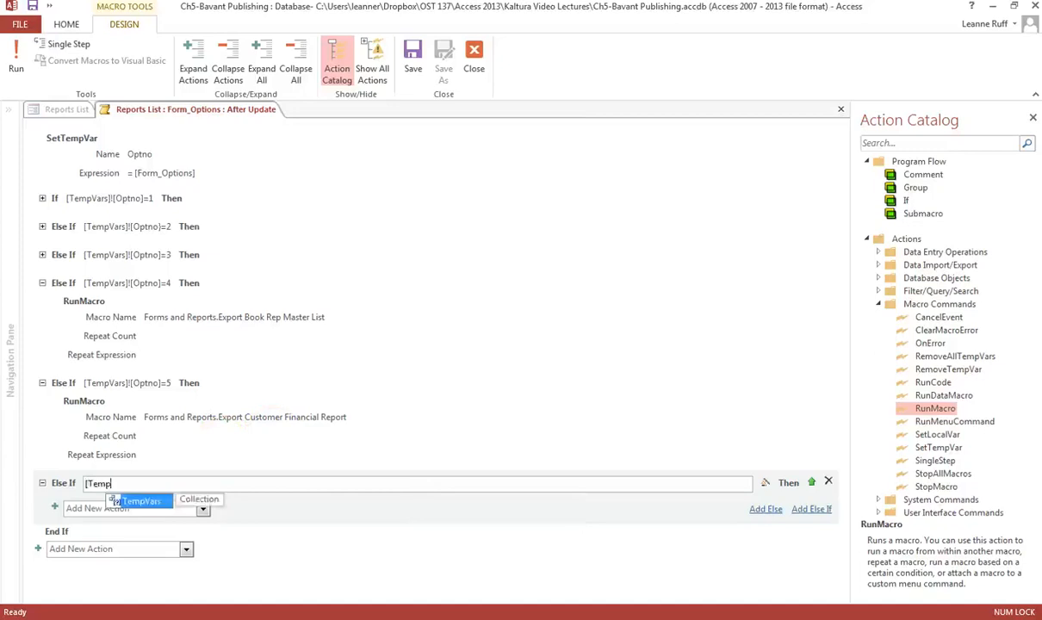
{"action": "type", "text": "Vars]"}
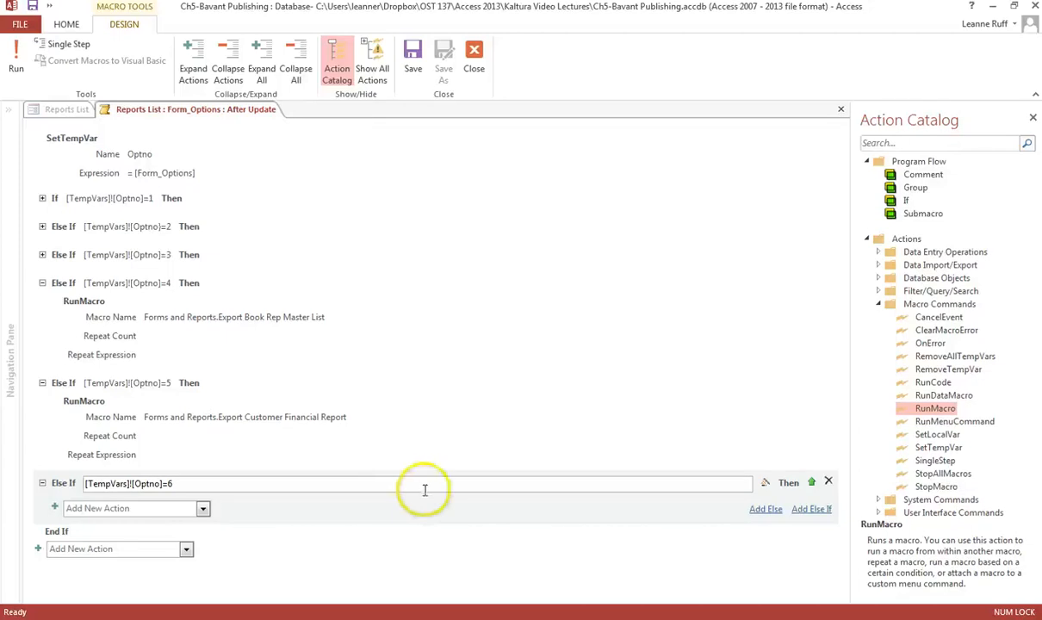
Add a RunMacro action inside the sixth block that runs Forms and Reports.Export Discount Report.
{"action": "left_click", "coordinate": [203, 509]}
{"action": "left_click", "coordinate": [203, 470]}
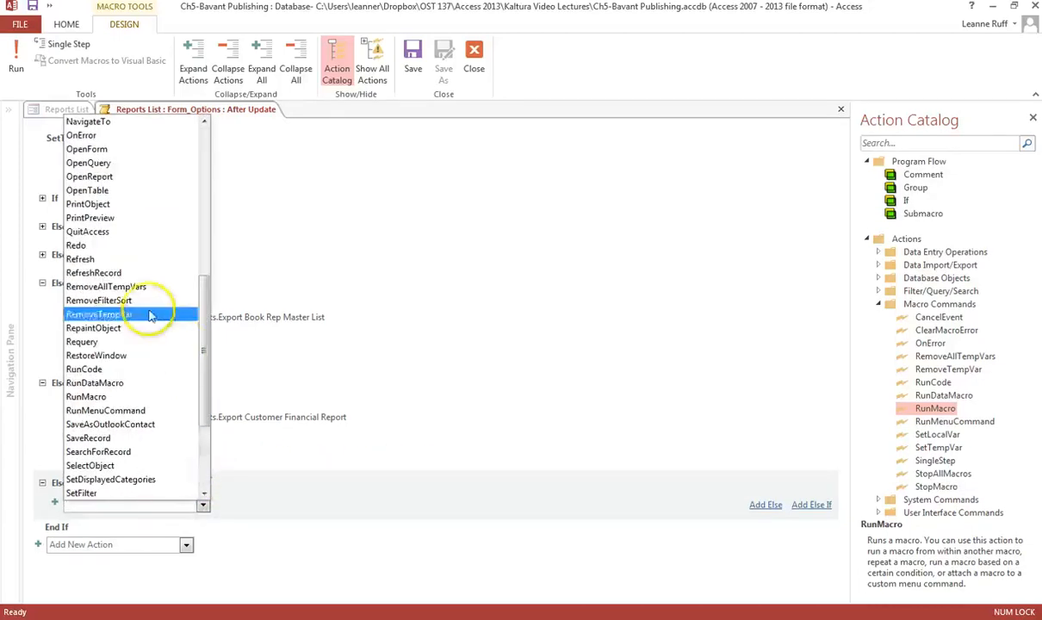
{"action": "left_click", "coordinate": [102, 396]}
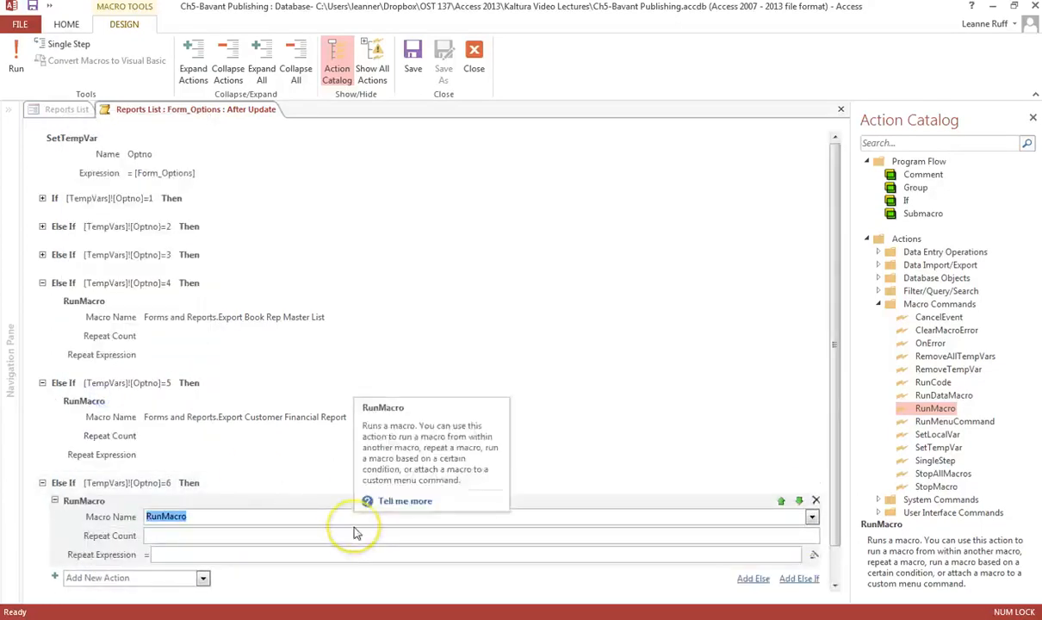
{"action": "left_click", "coordinate": [811, 517]}
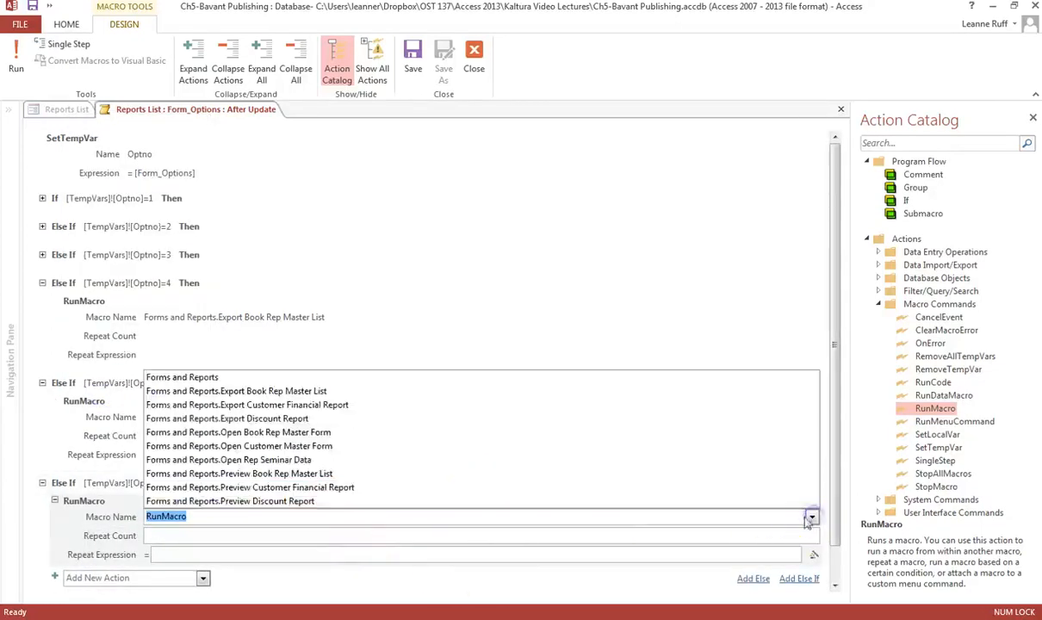
{"action": "left_click", "coordinate": [315, 419]}
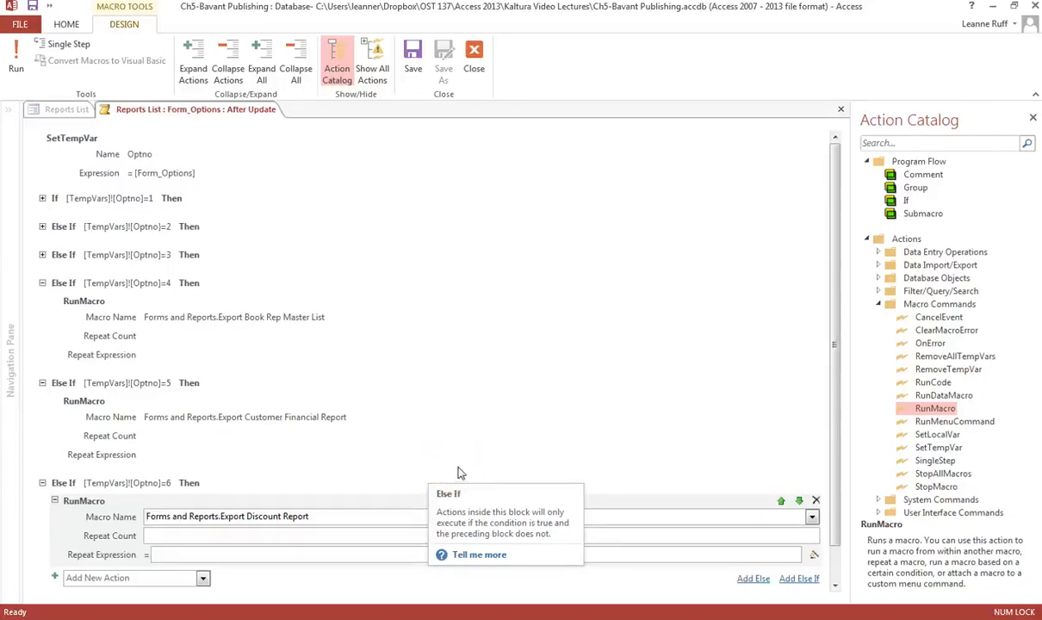
Add a RemoveTempVar action for Optno at the end of the macro.
{"action": "left_click", "coordinate": [71, 142]}
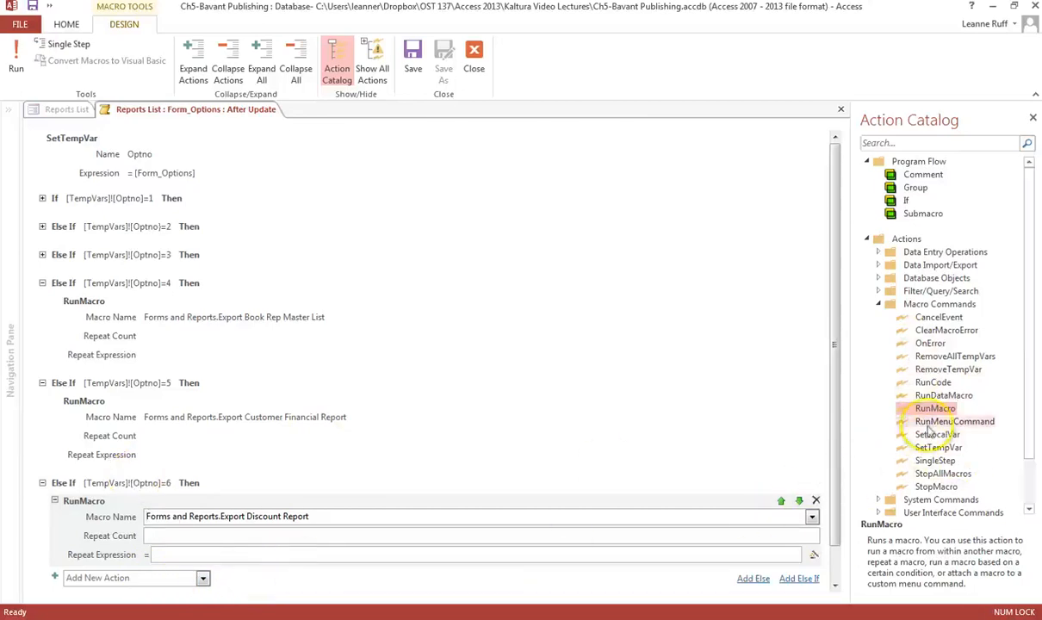
{"action": "left_click_drag", "start_coordinate": [887, 369], "coordinate": [161, 543]}
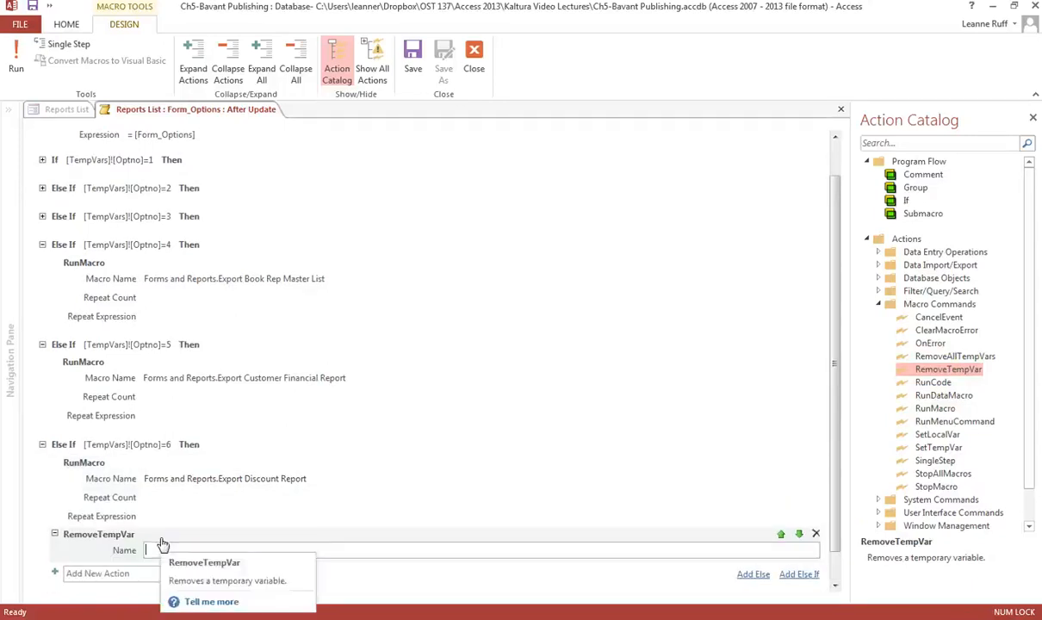
{"action": "left_click", "coordinate": [40, 247]}
{"action": "left_click", "coordinate": [67, 137]}
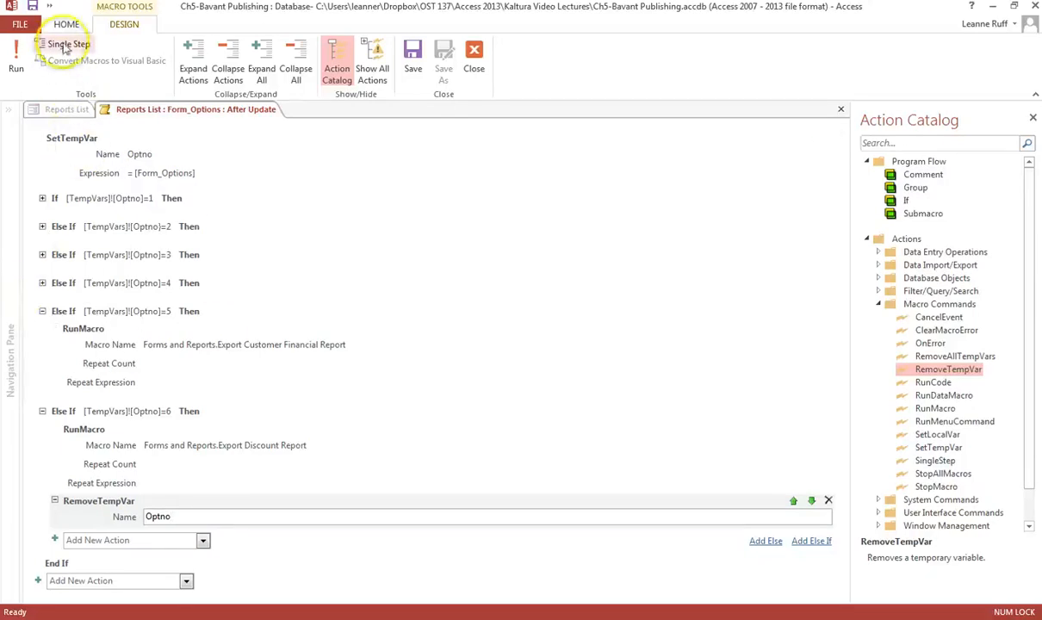
Save the macro, correcting the syntax of the second block's [TempVars]![Optno]=2 condition.
{"action": "left_click", "coordinate": [416, 55]}
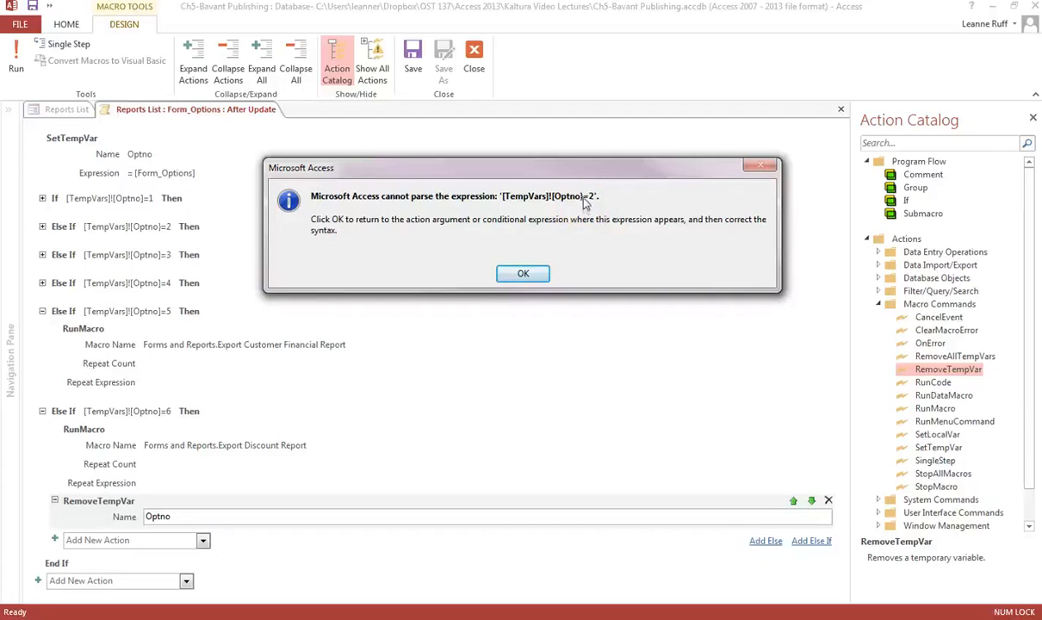
{"action": "left_click", "coordinate": [526, 275]}
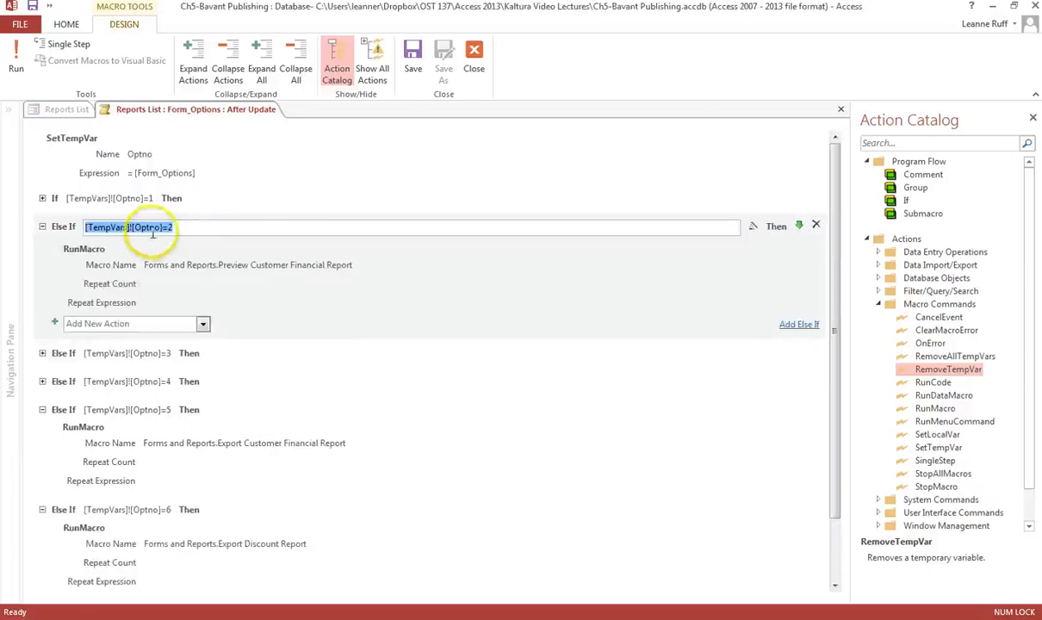
{"action": "left_click", "coordinate": [160, 227]}
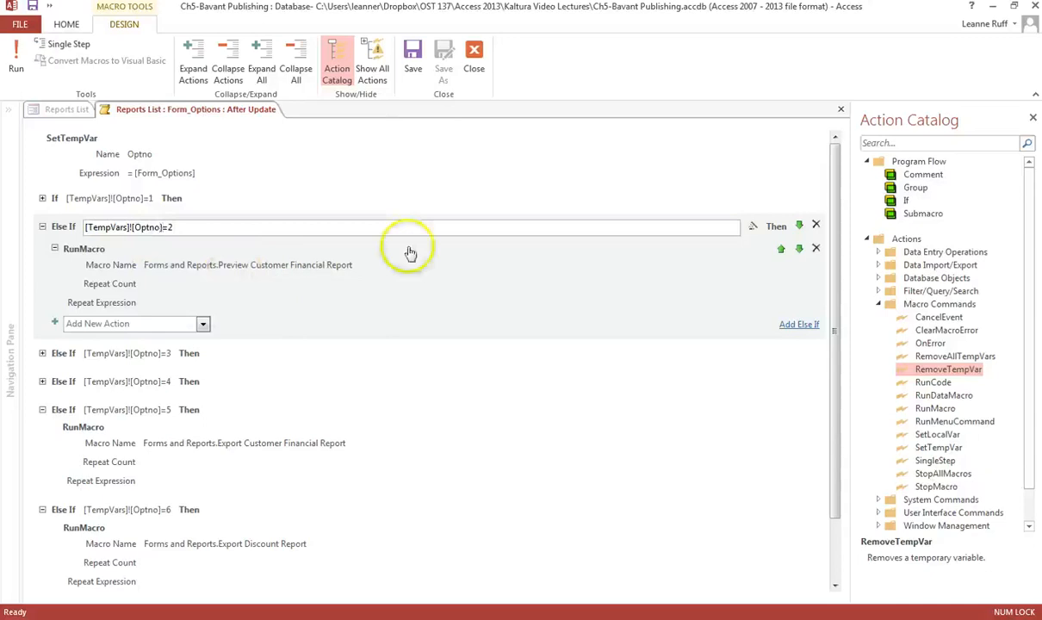
{"action": "left_click", "coordinate": [412, 53]}
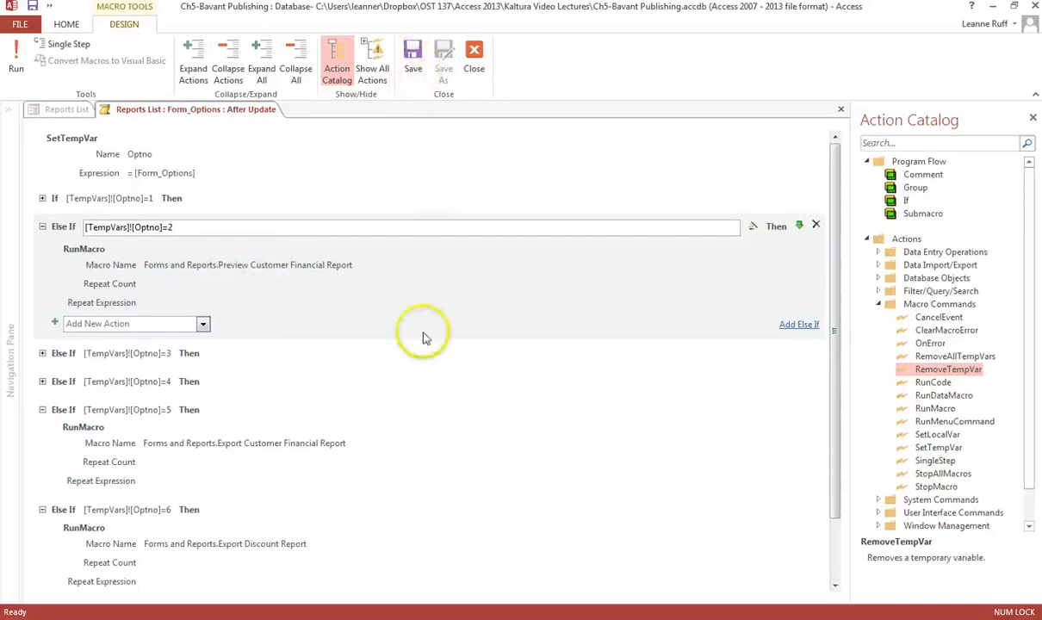
{"action": "scroll", "coordinate": [400, 353], "scroll_direction": "down", "scroll_amount": 2}
{"action": "scroll", "coordinate": [400, 353], "scroll_direction": "up", "scroll_amount": 2}
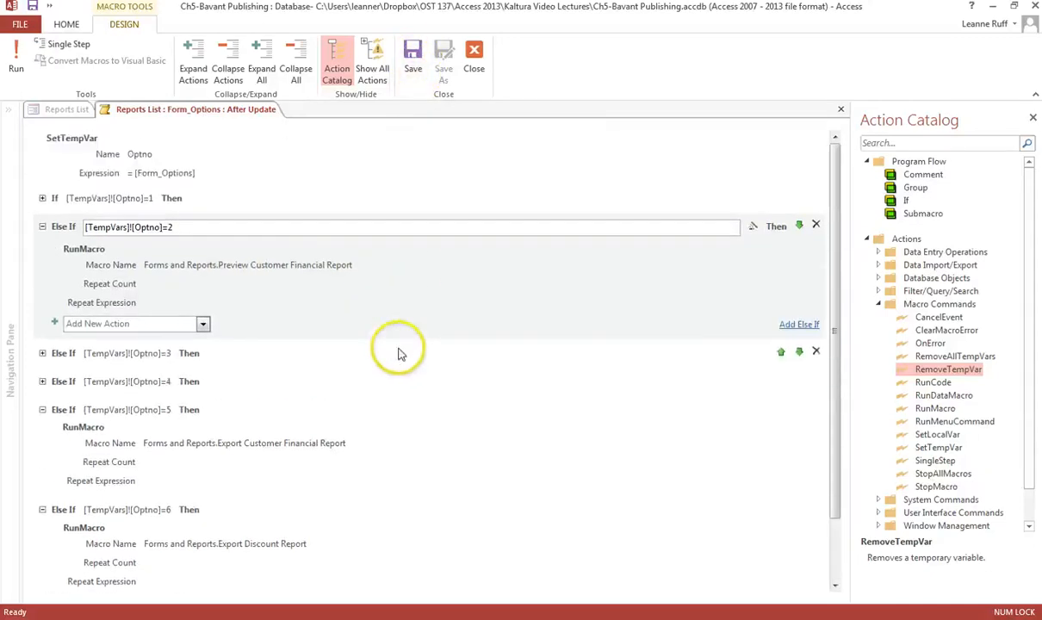
{"action": "left_click", "coordinate": [419, 57]}
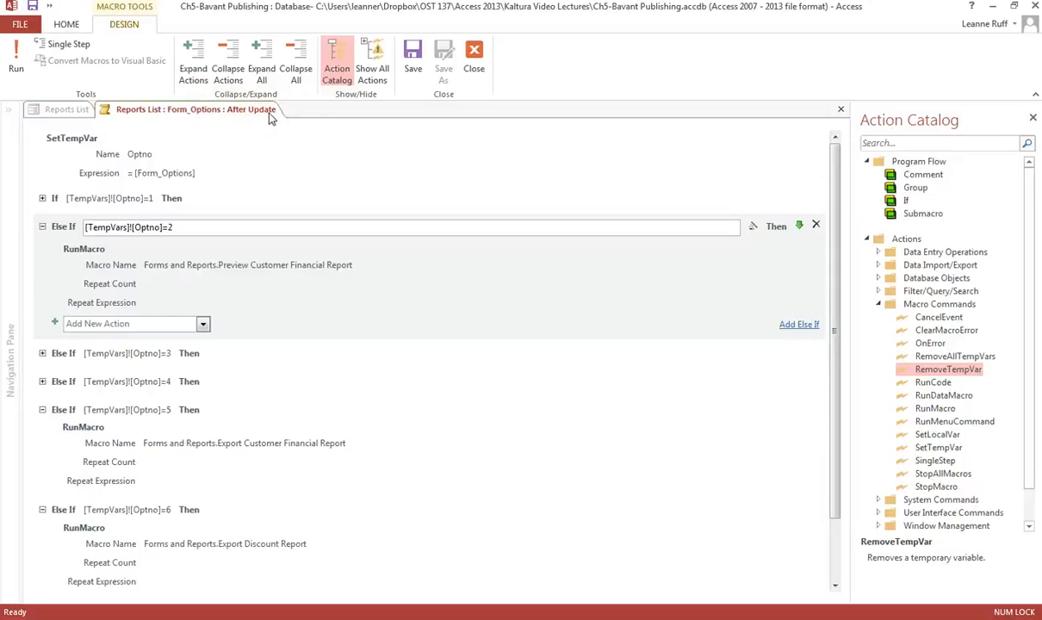
Close the macro builder and the property sheet, and switch the Reports List form to Form view.
{"action": "left_click", "coordinate": [474, 56]}
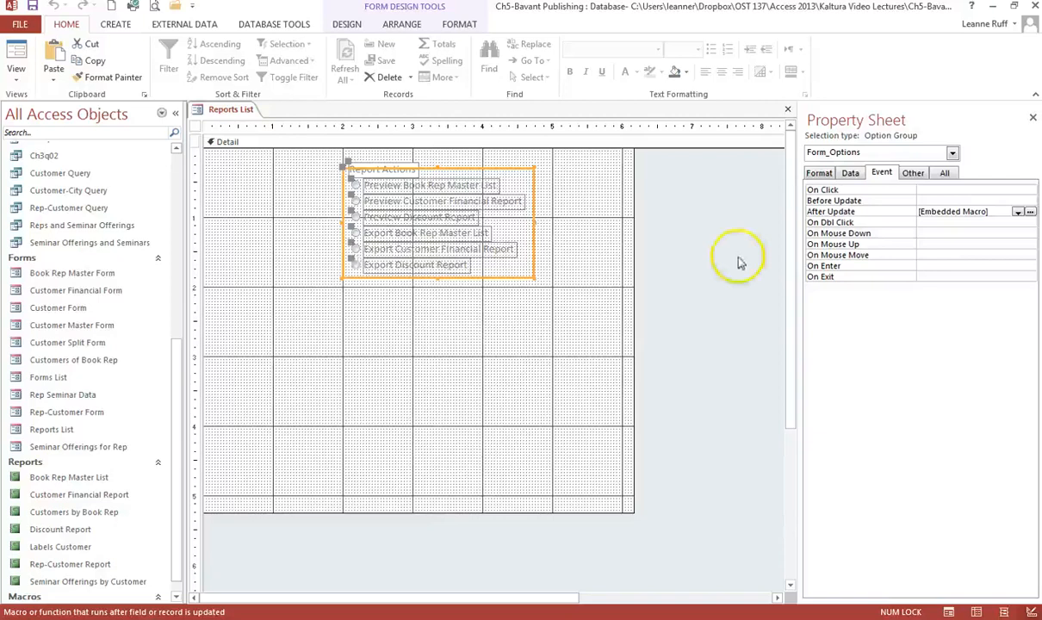
{"action": "left_click", "coordinate": [1033, 117]}
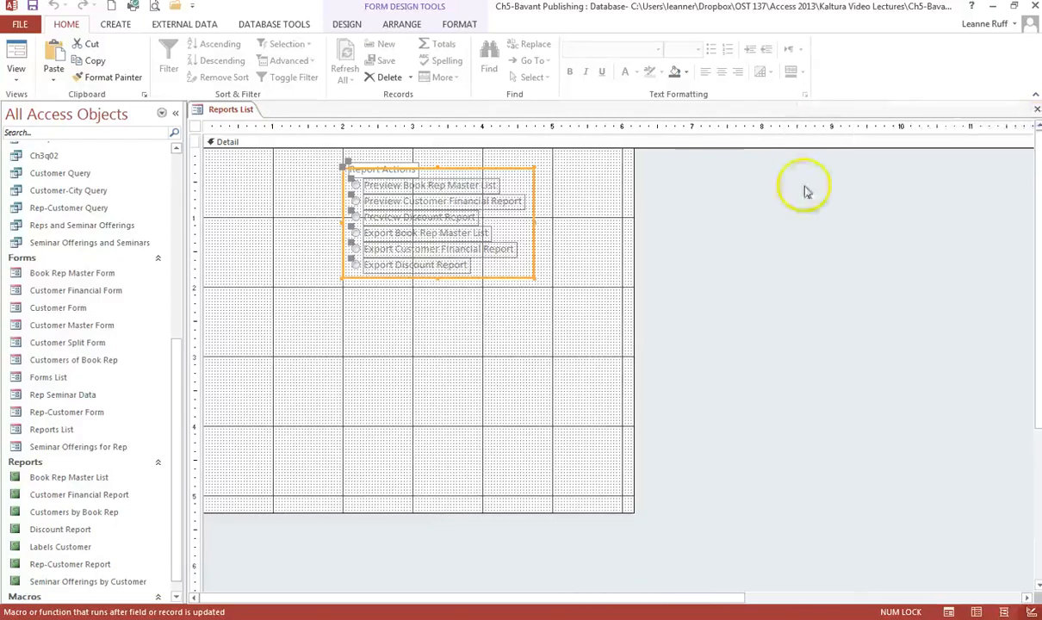
{"action": "left_click", "coordinate": [353, 24]}
{"action": "left_click", "coordinate": [774, 70]}
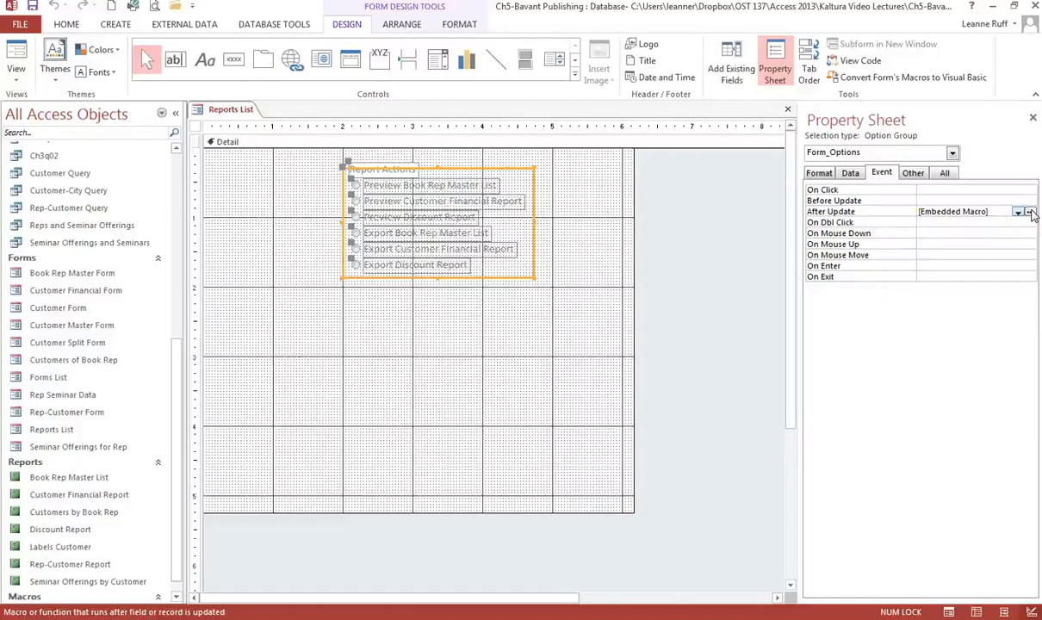
{"action": "left_click", "coordinate": [1033, 119]}
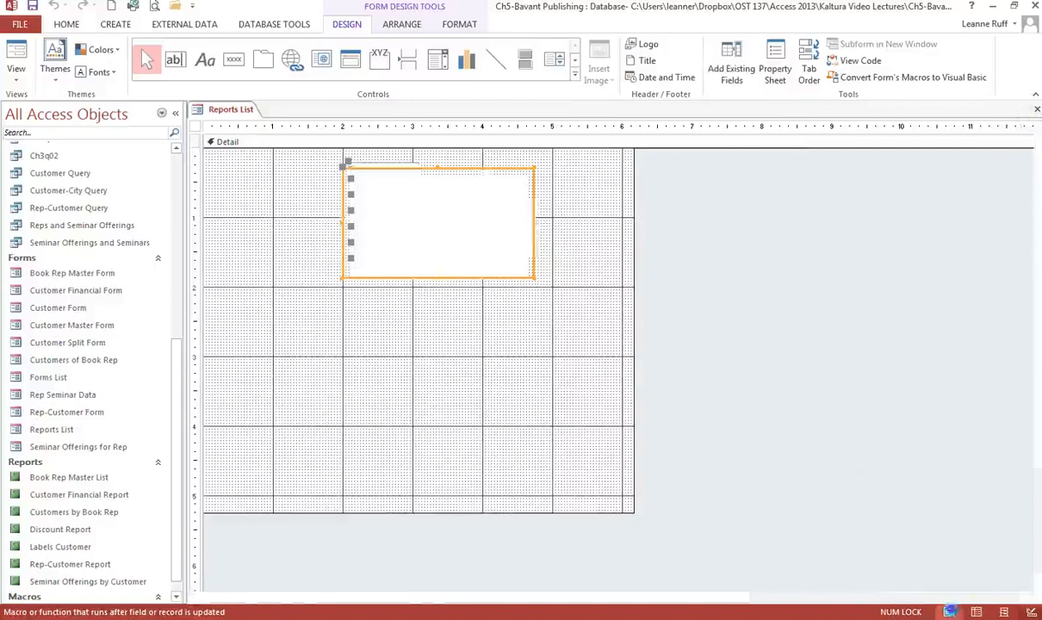
{"action": "left_click", "coordinate": [949, 611]}
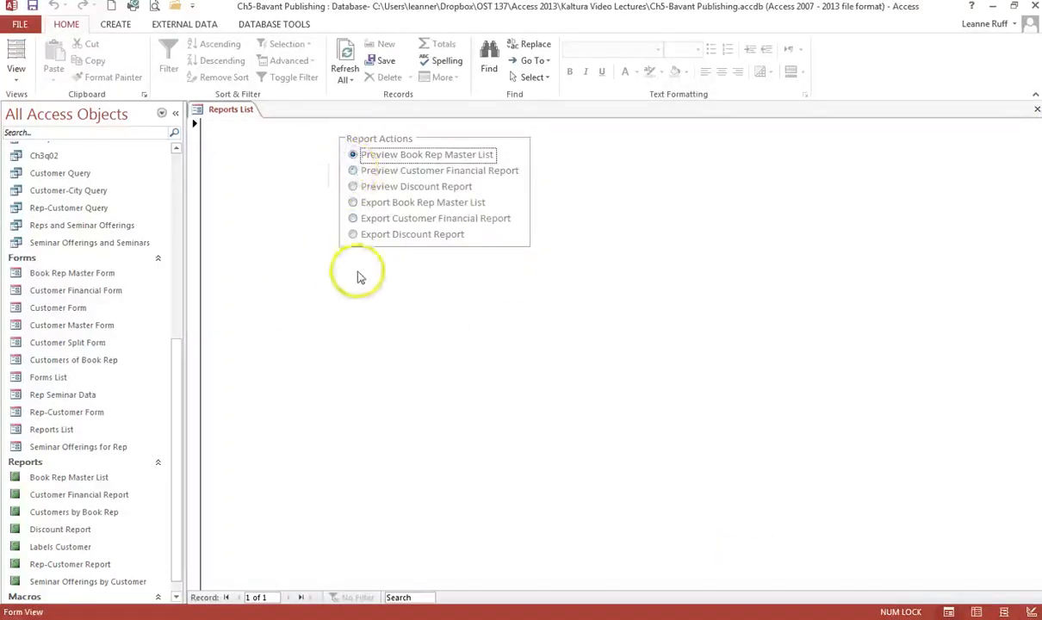
Test each preview option in the Report Actions group, closing every report preview that opens.
{"action": "left_click", "coordinate": [353, 172]}
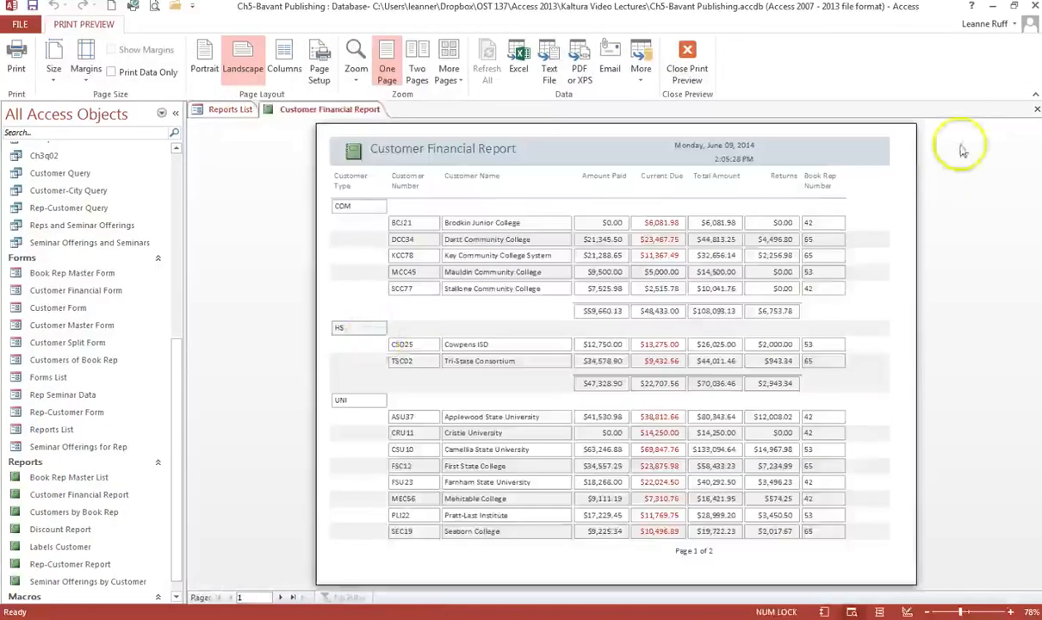
{"action": "left_click", "coordinate": [1036, 110]}
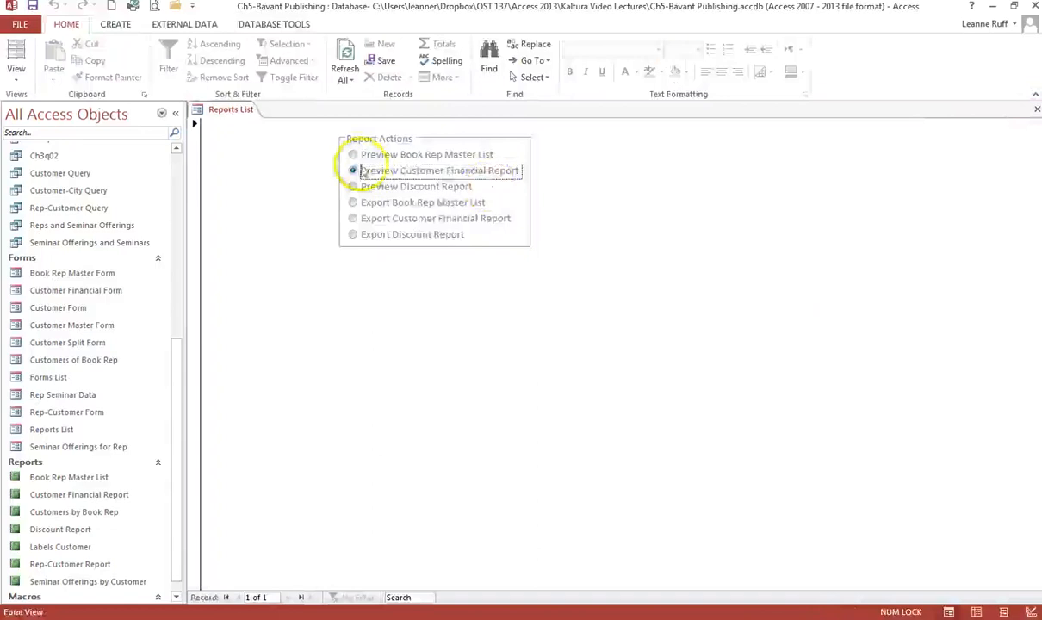
{"action": "left_click", "coordinate": [353, 155]}
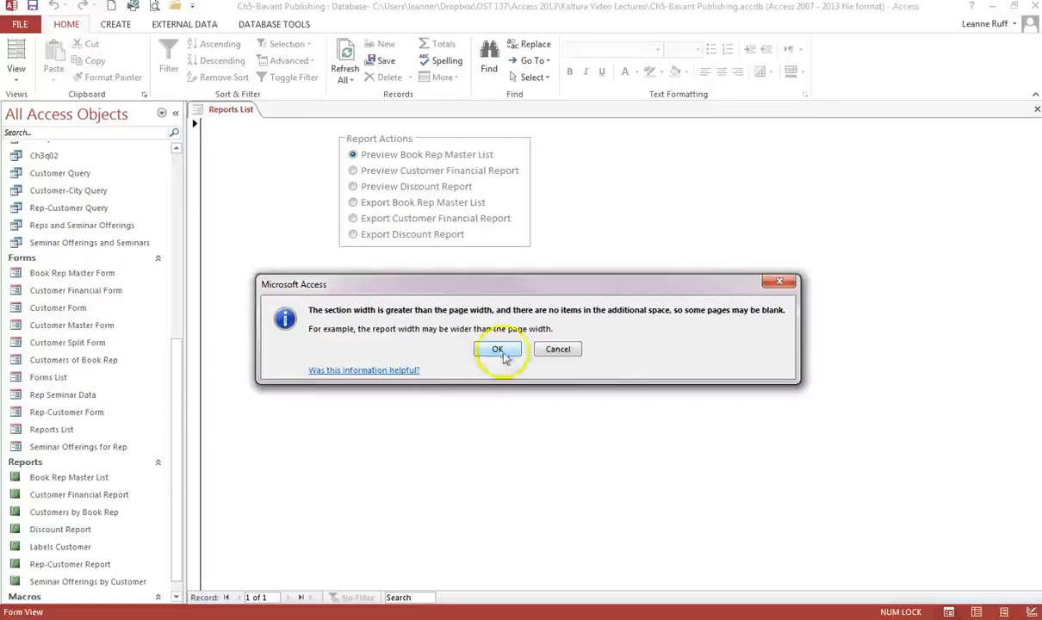
{"action": "left_click", "coordinate": [493, 353]}
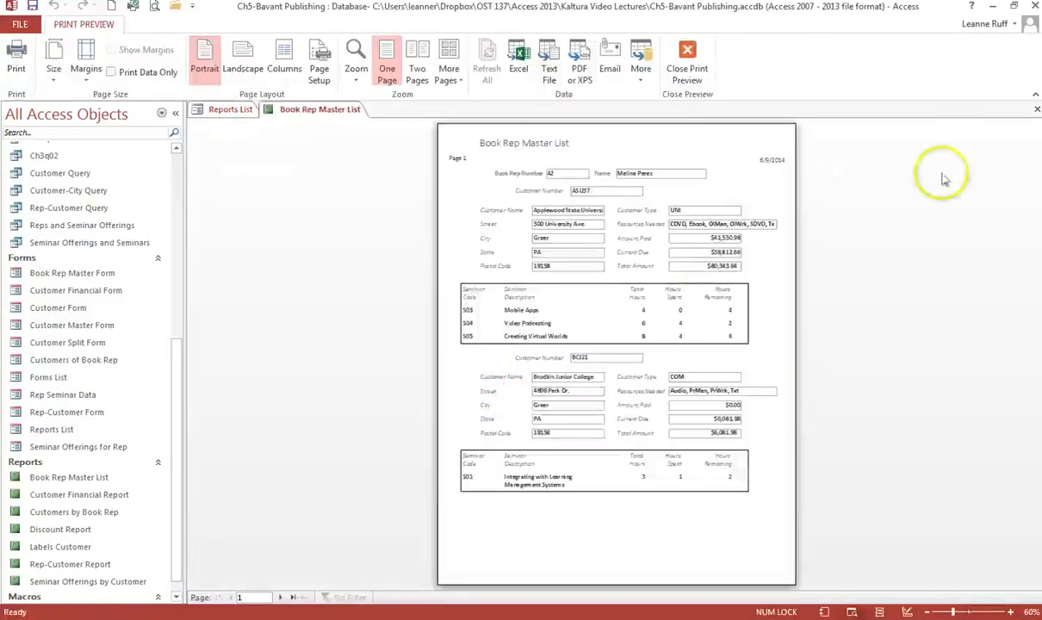
{"action": "left_click", "coordinate": [1036, 112]}
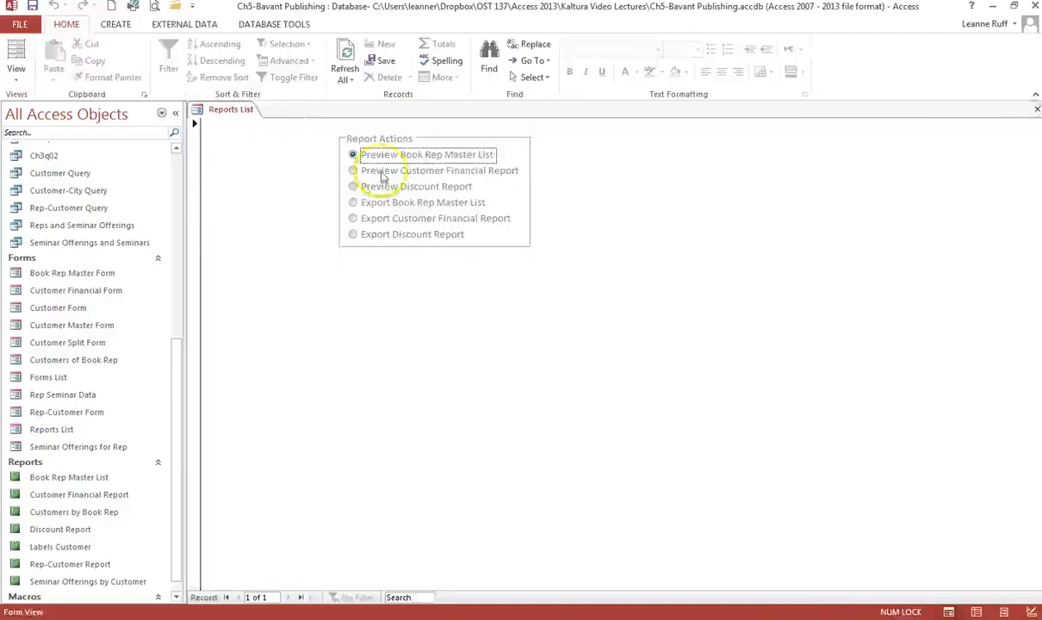
{"action": "left_click", "coordinate": [350, 186]}
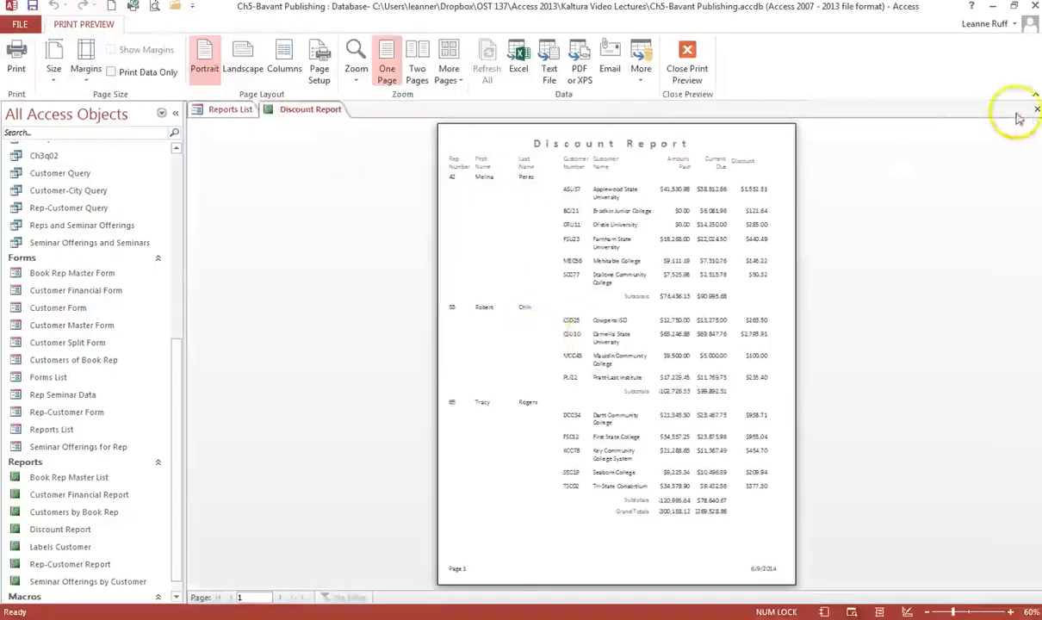
{"action": "left_click", "coordinate": [1036, 111]}
Test each export option in the Report Actions group, cancelling every Output To dialog that opens.
{"action": "left_click", "coordinate": [385, 205]}
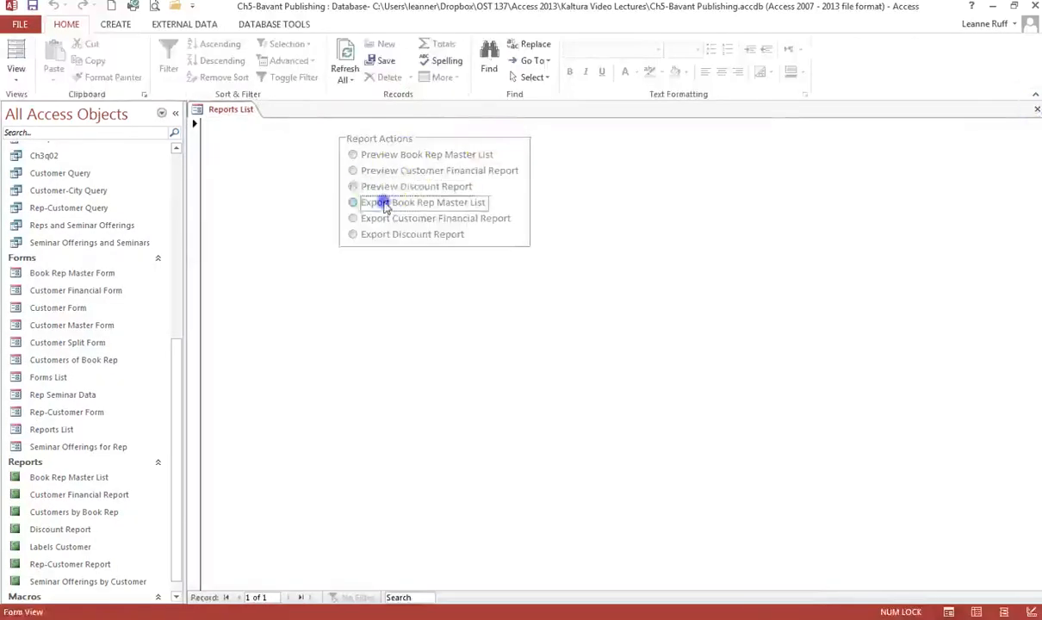
{"action": "left_click", "coordinate": [473, 264]}
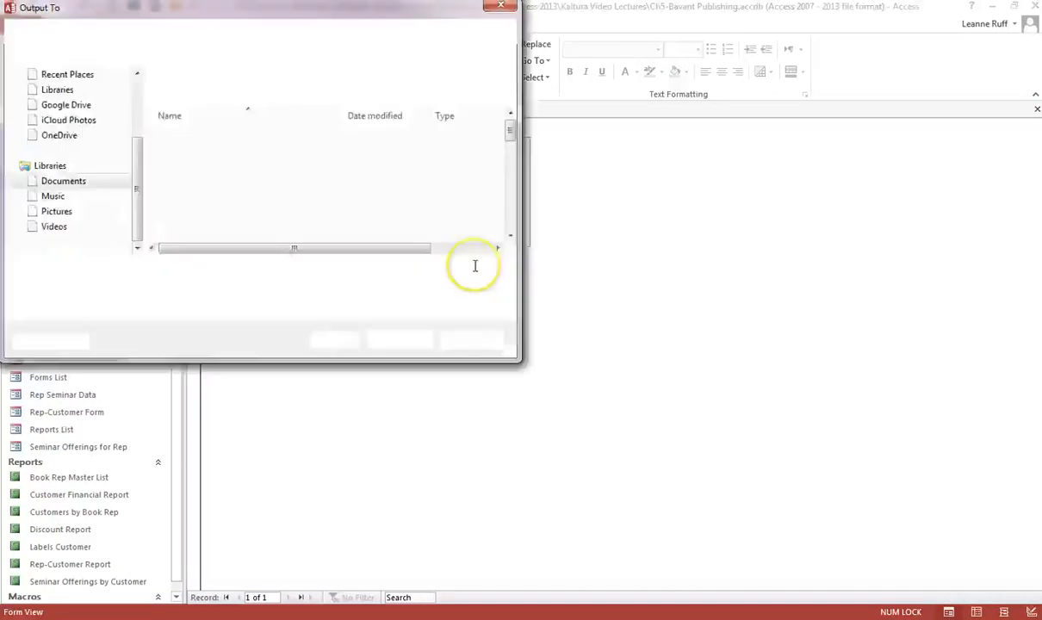
{"action": "left_click", "coordinate": [465, 340]}
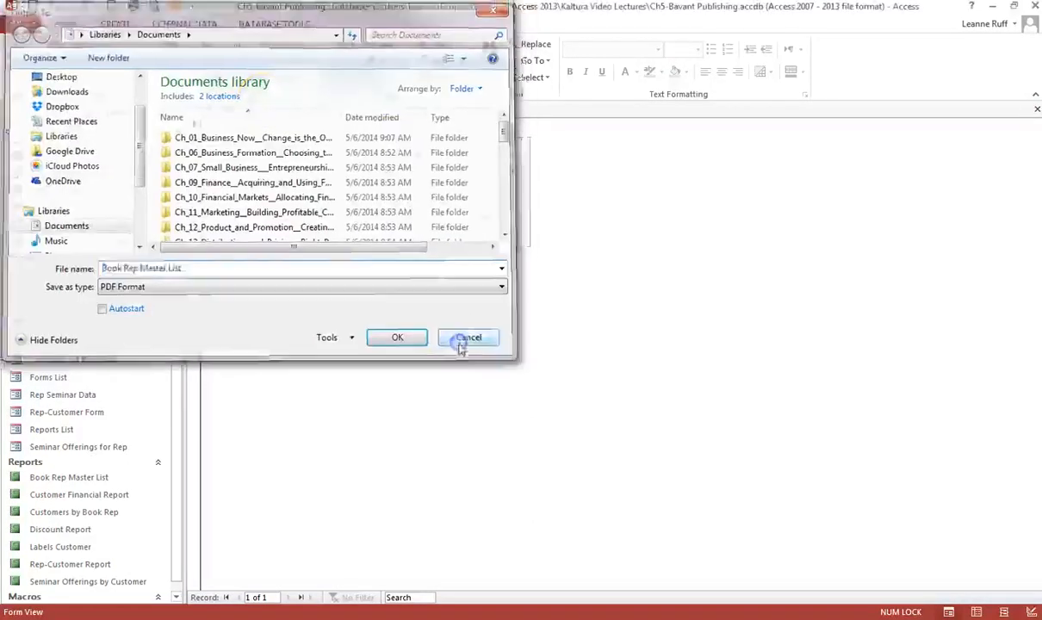
{"action": "left_click", "coordinate": [415, 218]}
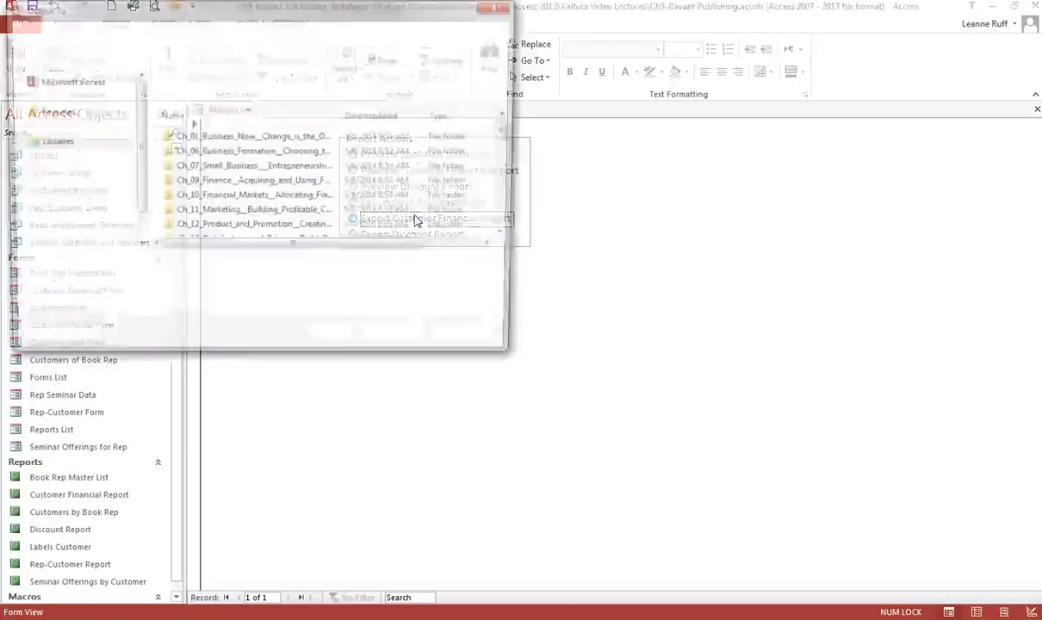
{"action": "left_click", "coordinate": [470, 340]}
{"action": "left_click", "coordinate": [440, 238]}
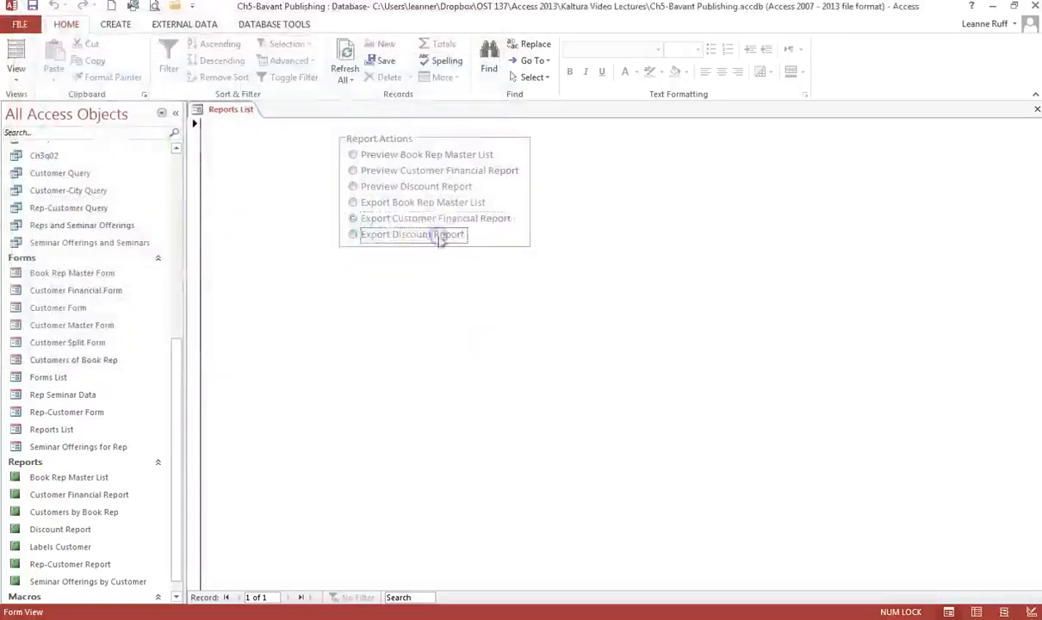
{"action": "left_click", "coordinate": [474, 339]}
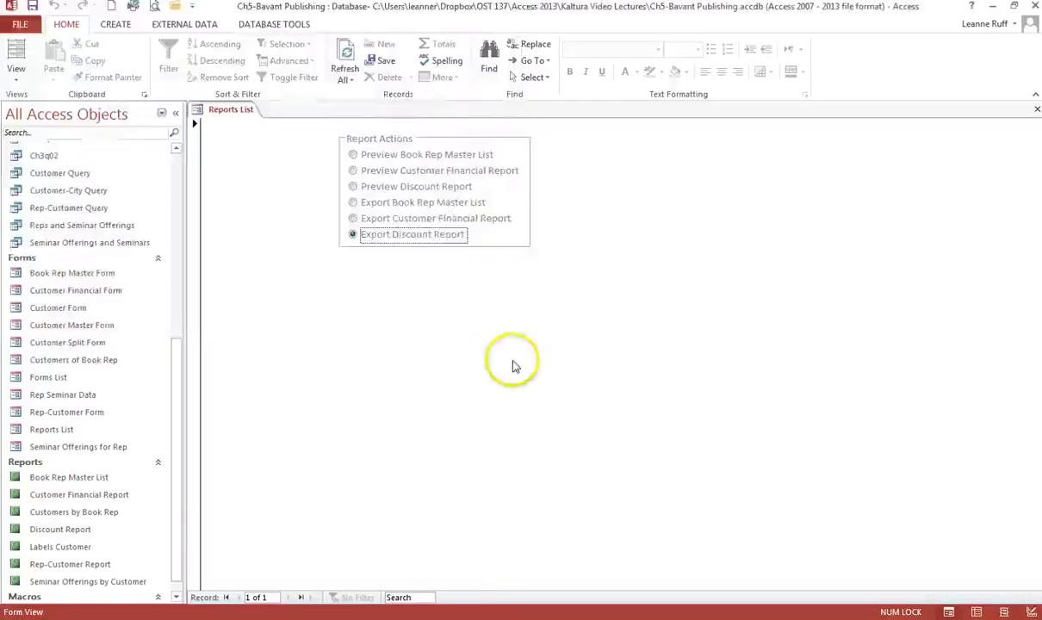